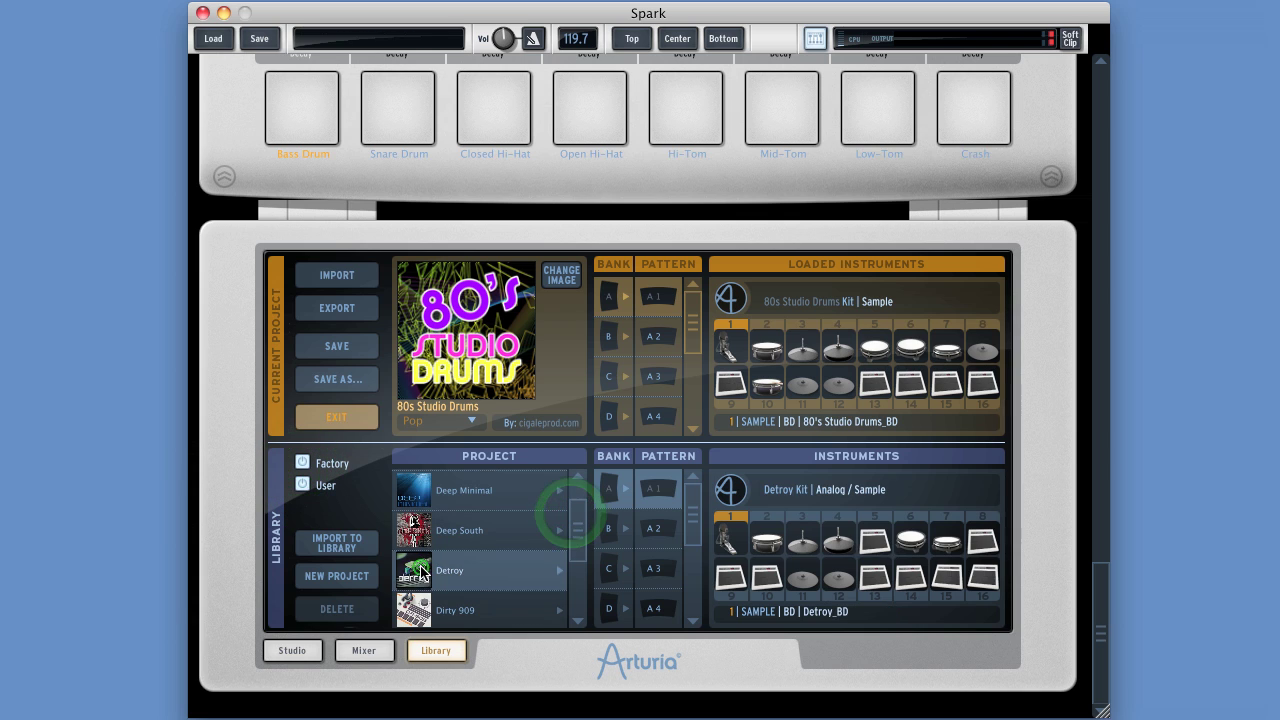
# Load the Detroy, Dirty 909 and DR-606 projects one after another, leaving and reopening the project editing view before loading DR-606.
pyautogui.click(421, 572)
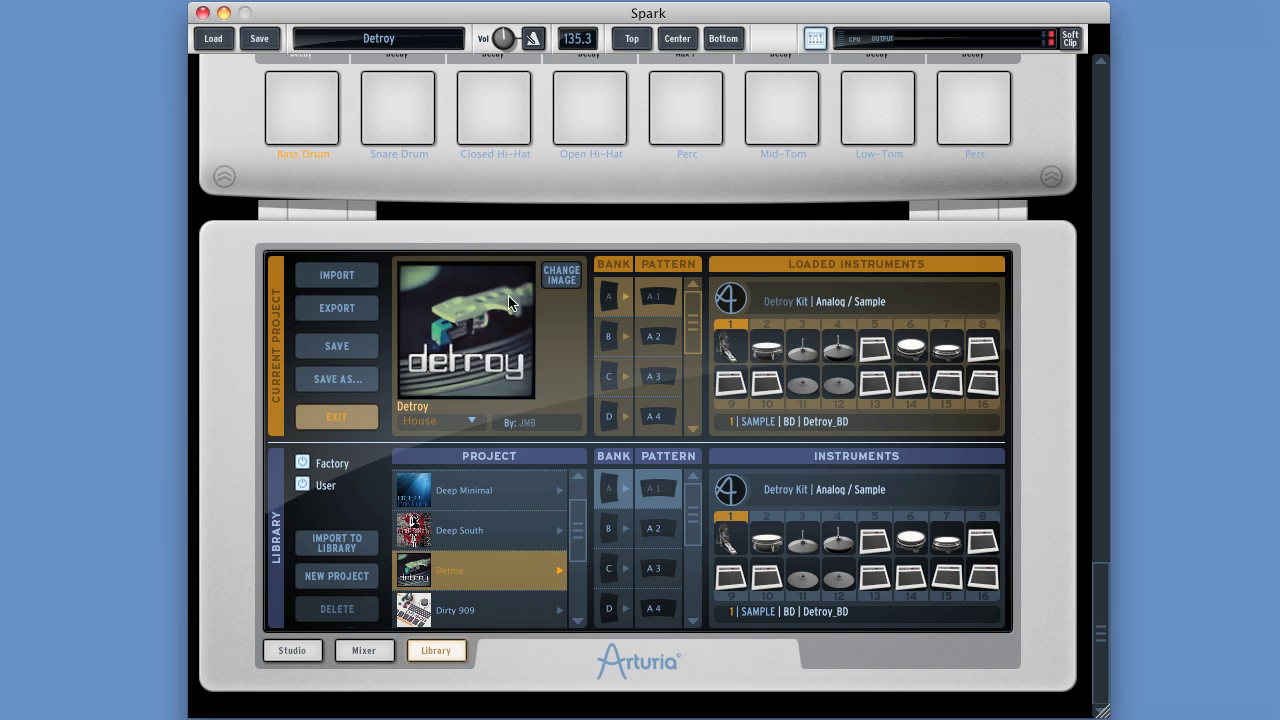
pyautogui.click(418, 612)
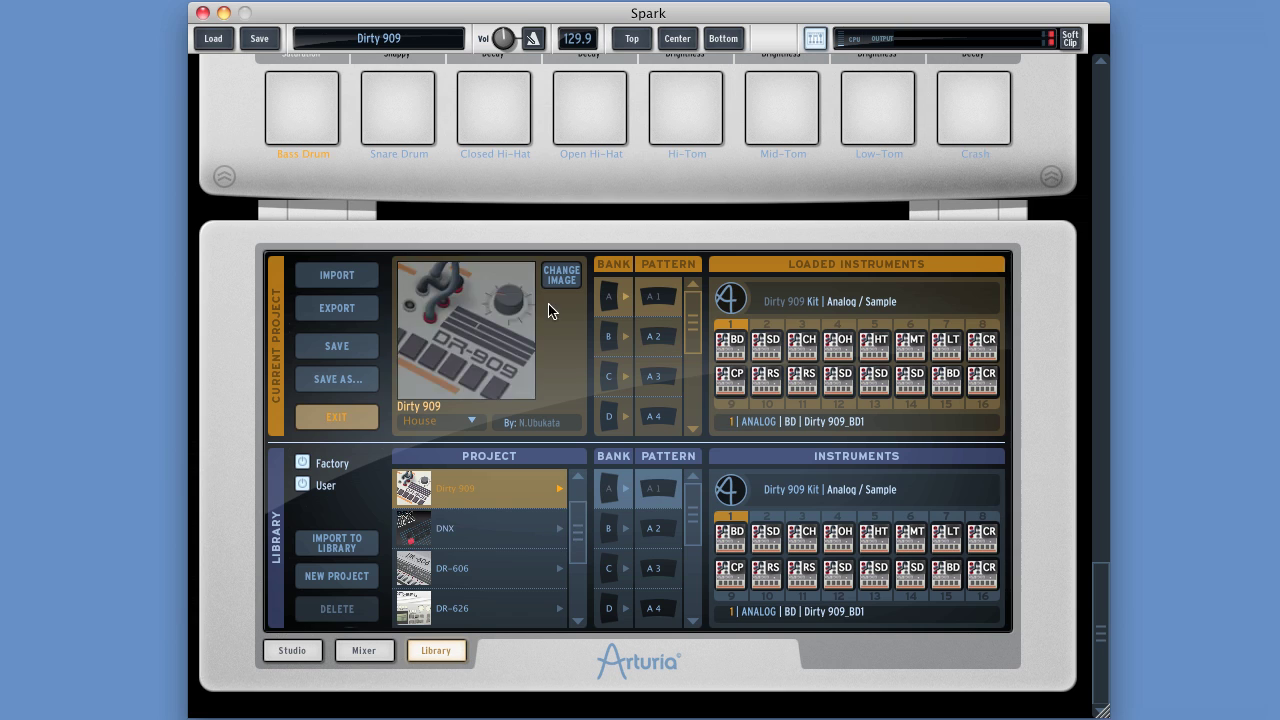
pyautogui.click(350, 420)
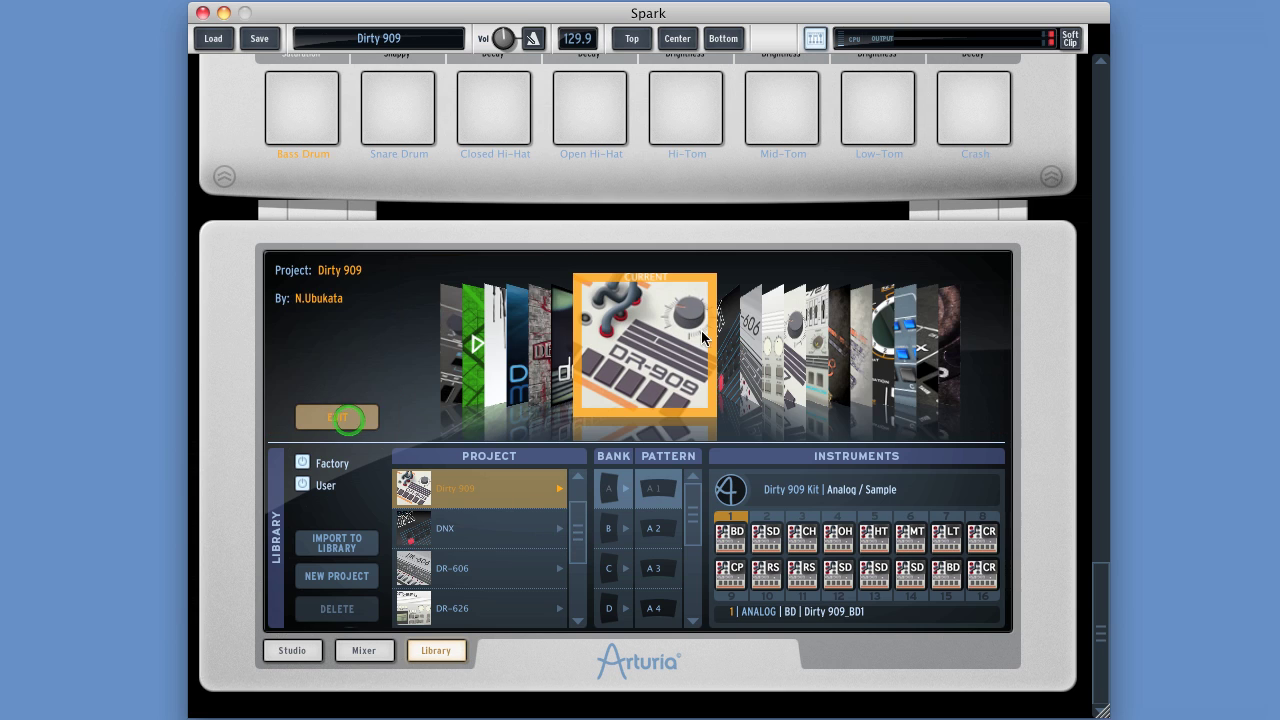
pyautogui.click(352, 420)
pyautogui.click(434, 571)
pyautogui.doubleClick(406, 571)
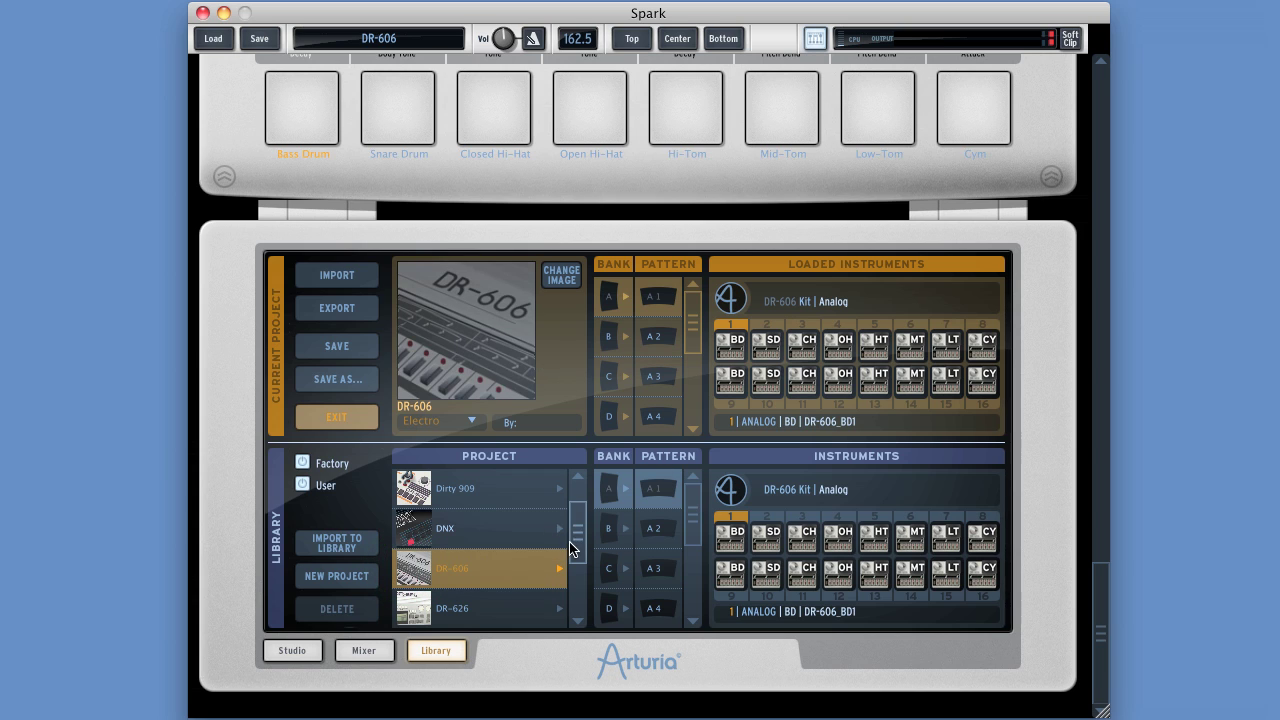
# Load the 80s Studio Drums project from the start of the library's project list.
pyautogui.moveTo(577, 548); pyautogui.dragTo(576, 515)
pyautogui.doubleClick(415, 490)
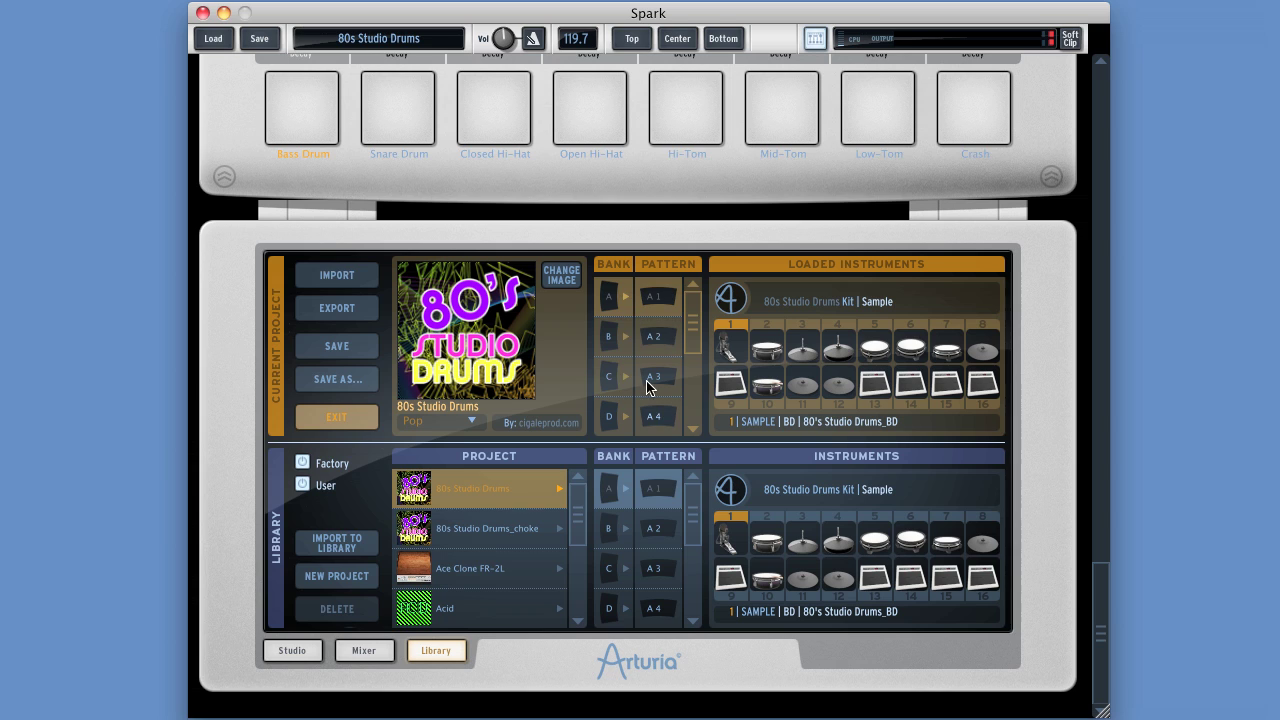
pyautogui.click(732, 404)
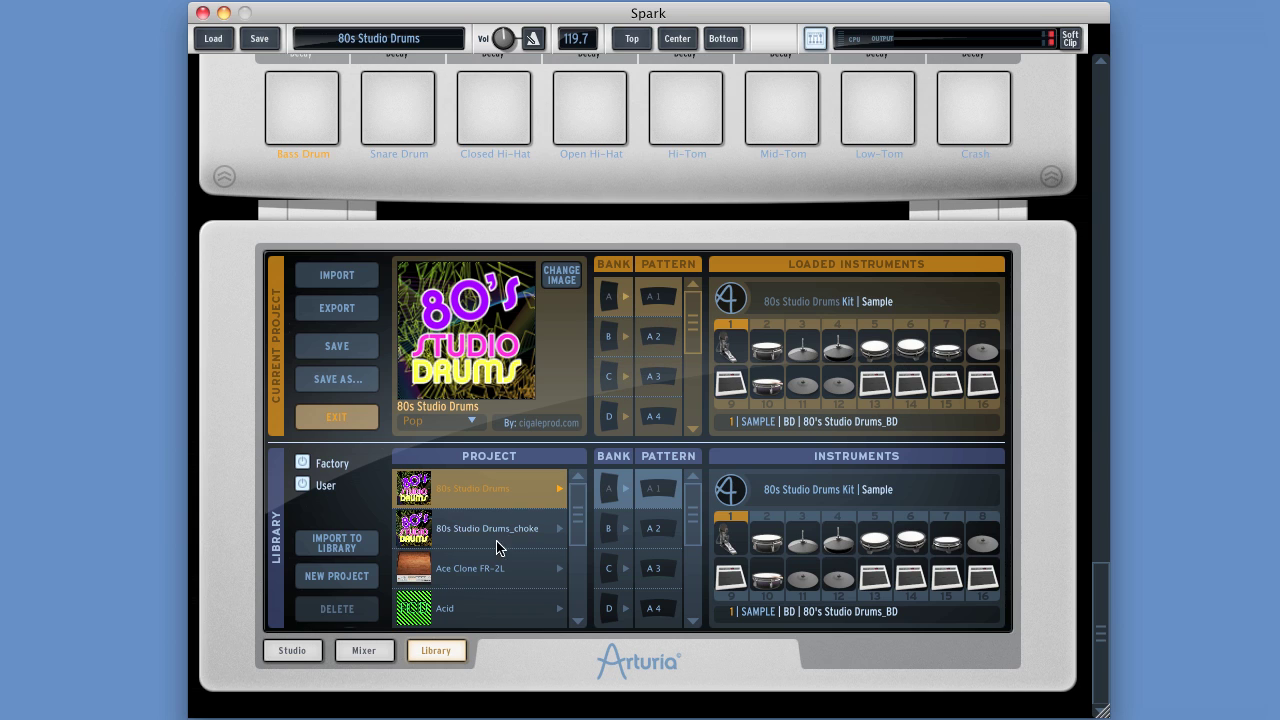
# Browse the library projects and preview the instrument kits of Coast2Coast, Da Game, Deep Minimal, DR-606 and DR-626 without loading them.
pyautogui.scroll(-5, 575, 519)
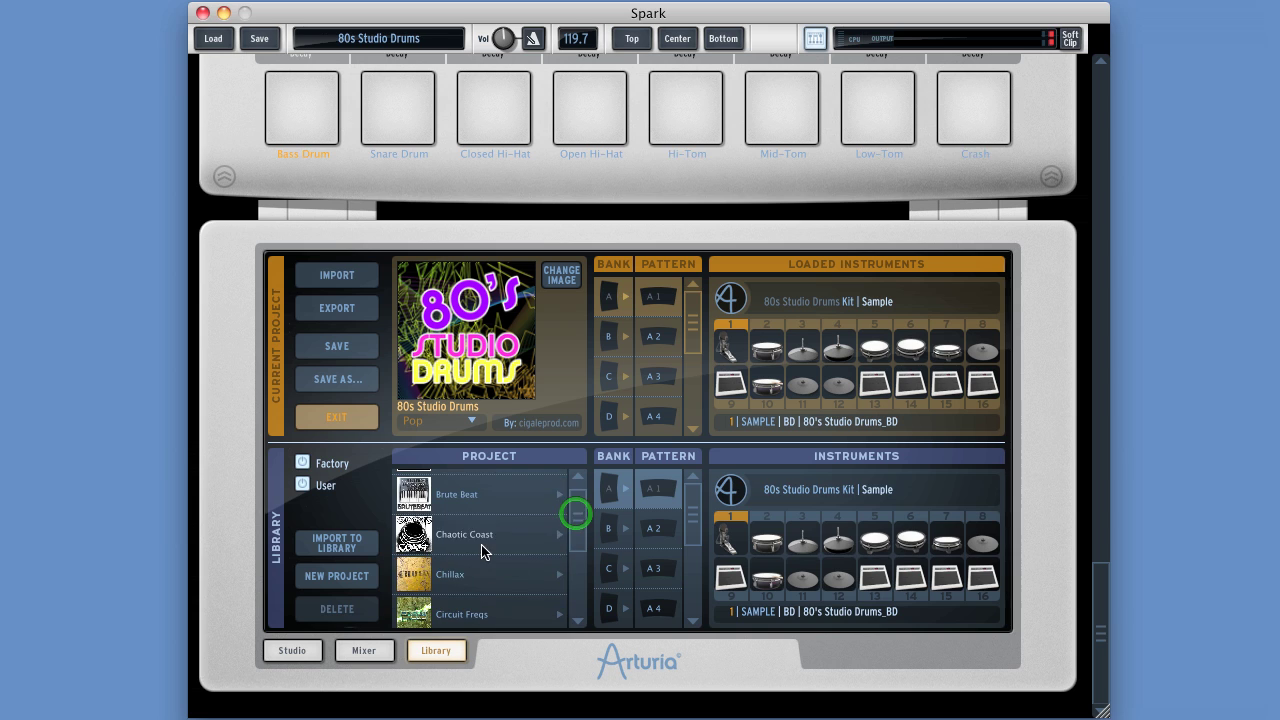
pyautogui.click(483, 545)
pyautogui.moveTo(571, 521); pyautogui.dragTo(575, 530)
pyautogui.scroll(-2, 575, 525)
pyautogui.click(480, 536)
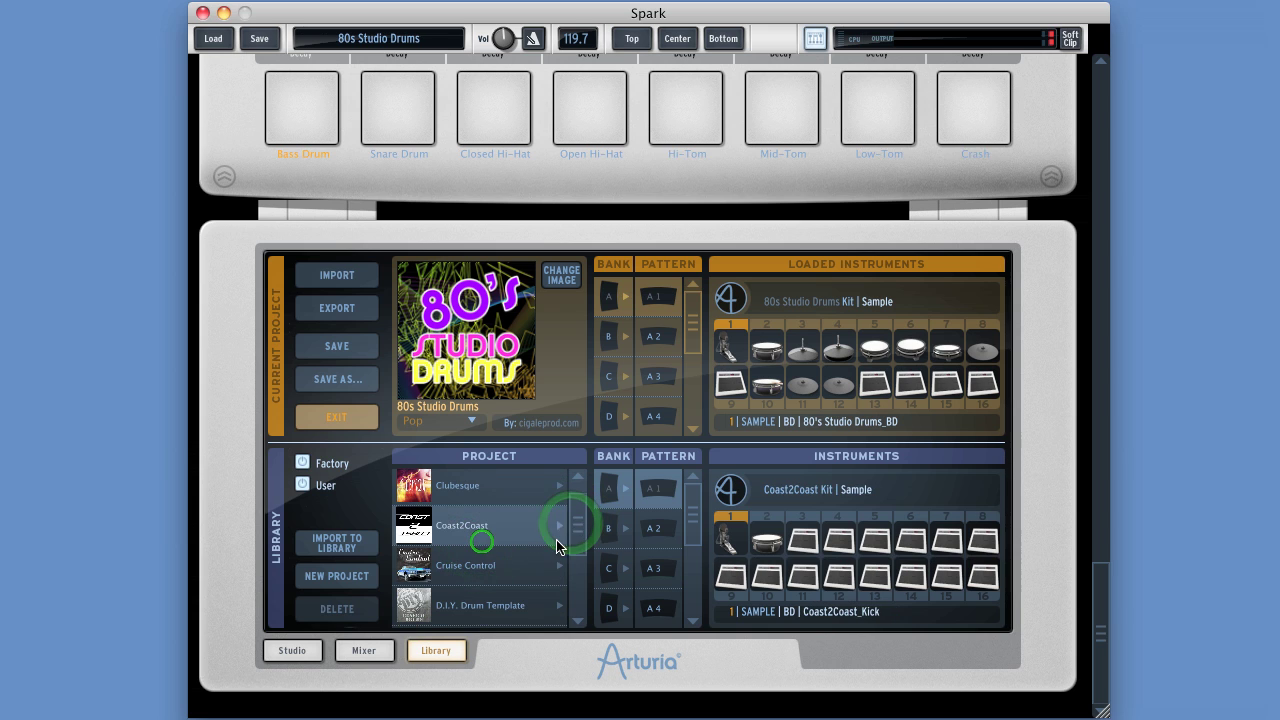
pyautogui.scroll(-2, 575, 525)
pyautogui.click(476, 545)
pyautogui.scroll(-2, 568, 531)
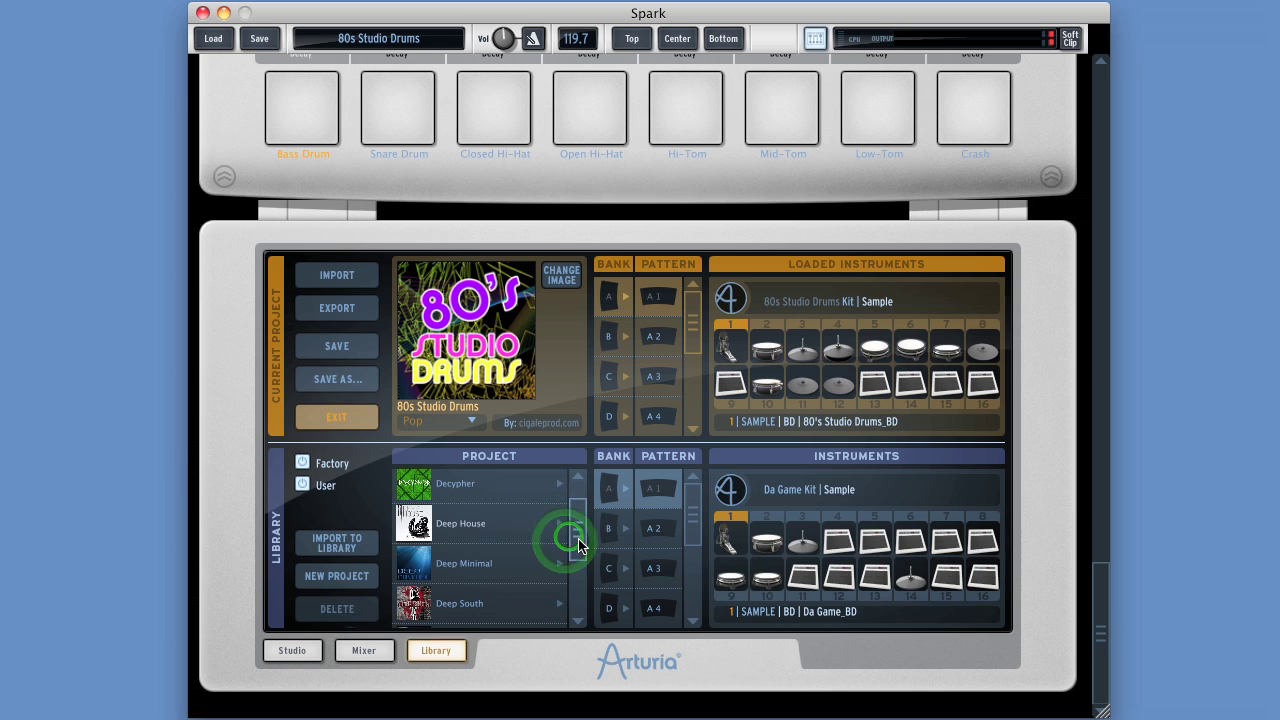
pyautogui.click(492, 555)
pyautogui.scroll(-2, 578, 535)
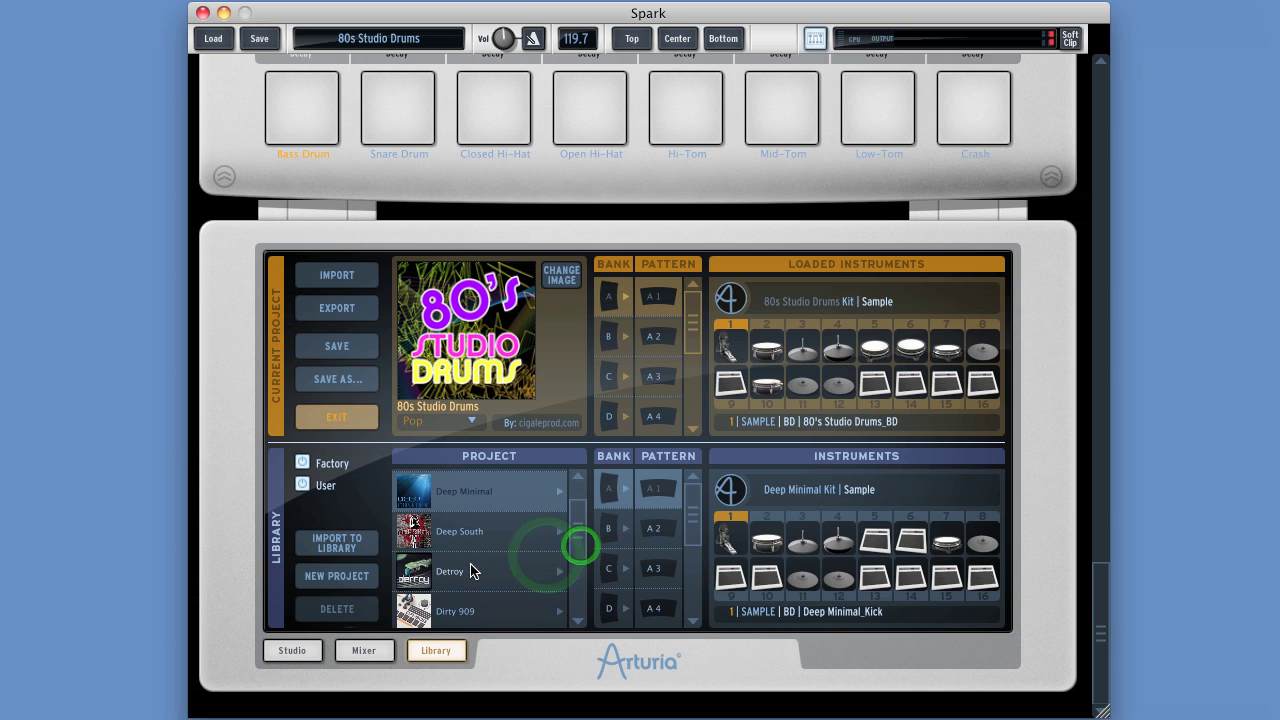
pyautogui.click(502, 566)
pyautogui.scroll(-5, 578, 551)
pyautogui.click(443, 555)
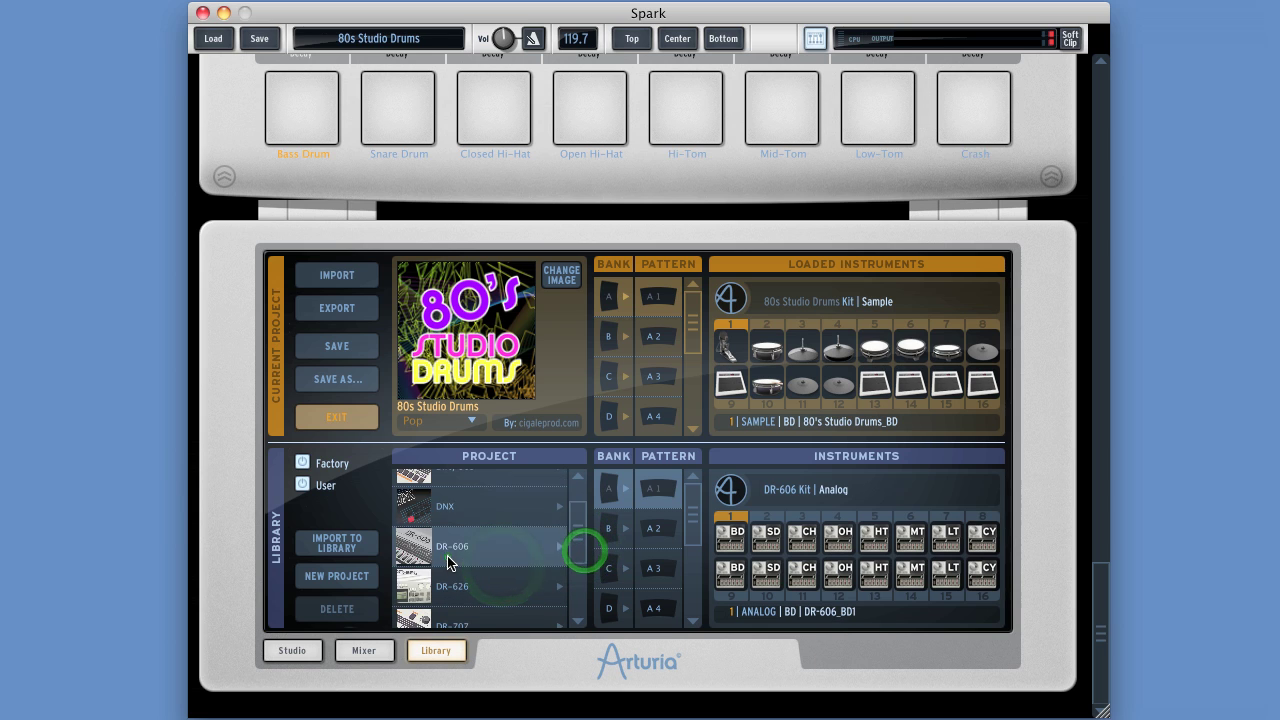
pyautogui.click(437, 557)
pyautogui.click(456, 586)
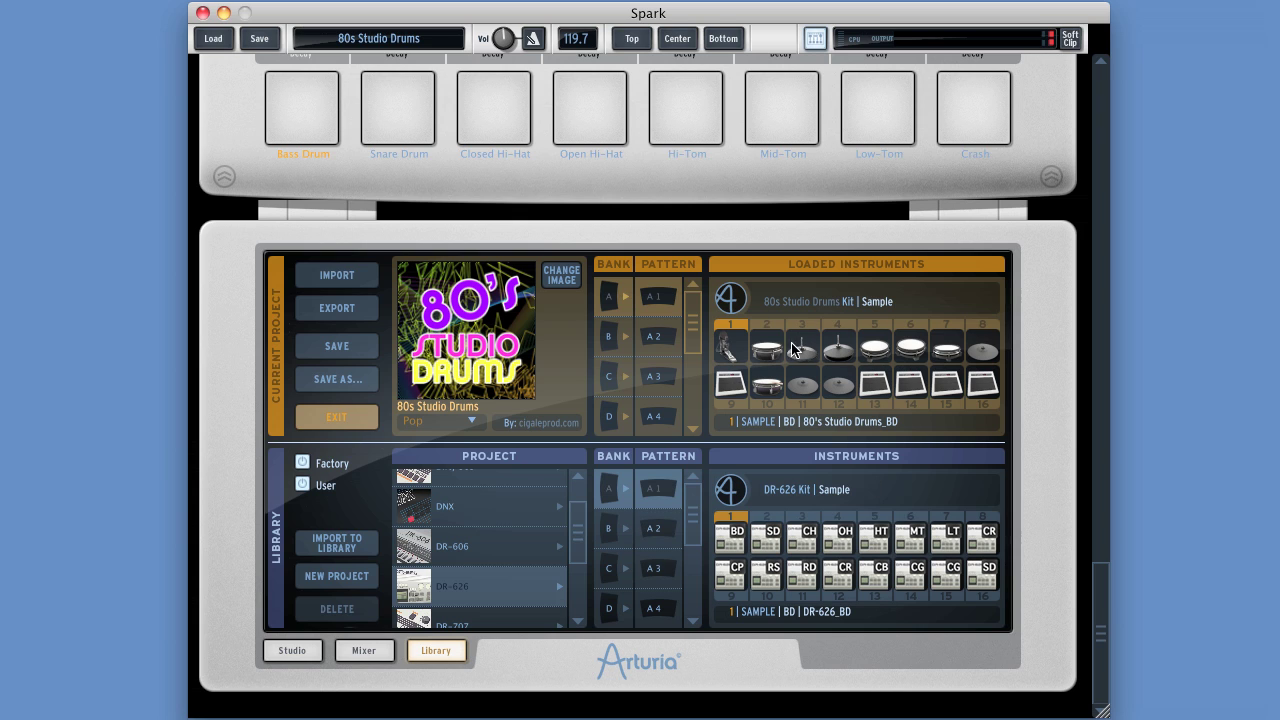
# Select the DR-606 library project and inspect the instruments in slots 5, 14, 9, 1 and 16 of its kit.
pyautogui.click(491, 545)
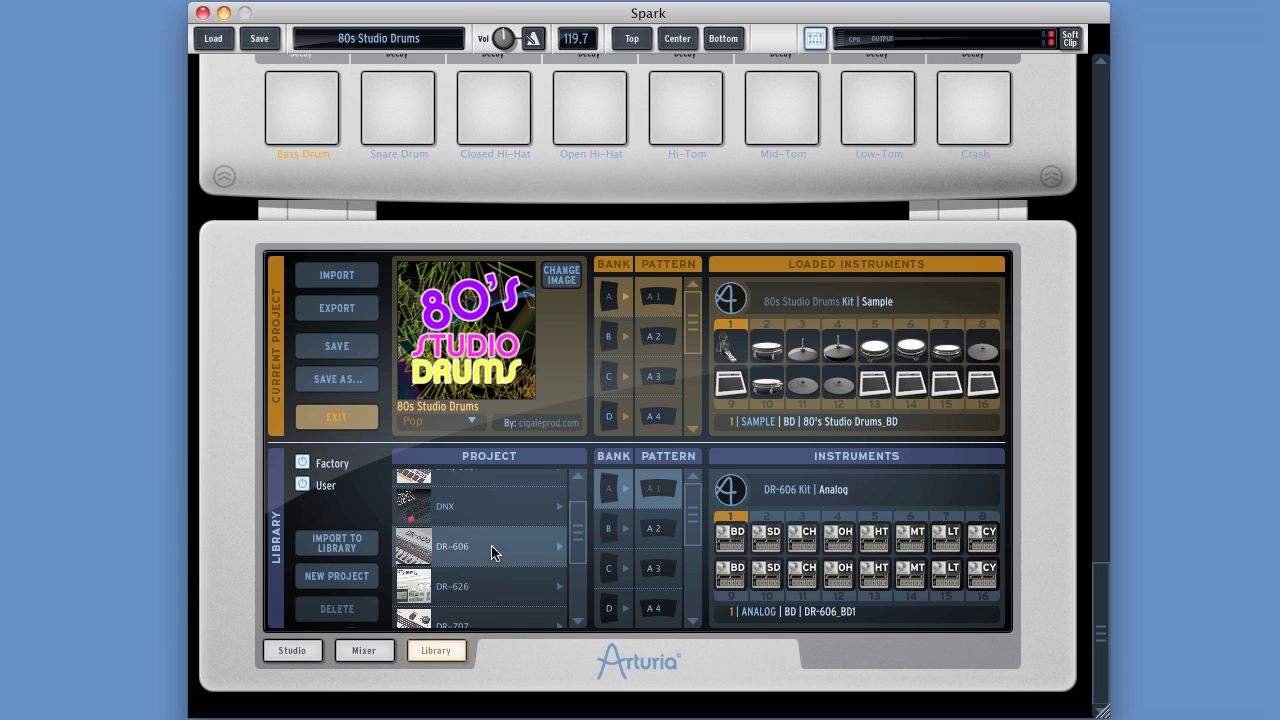
pyautogui.click(875, 518)
pyautogui.click(914, 594)
pyautogui.click(743, 598)
pyautogui.click(731, 515)
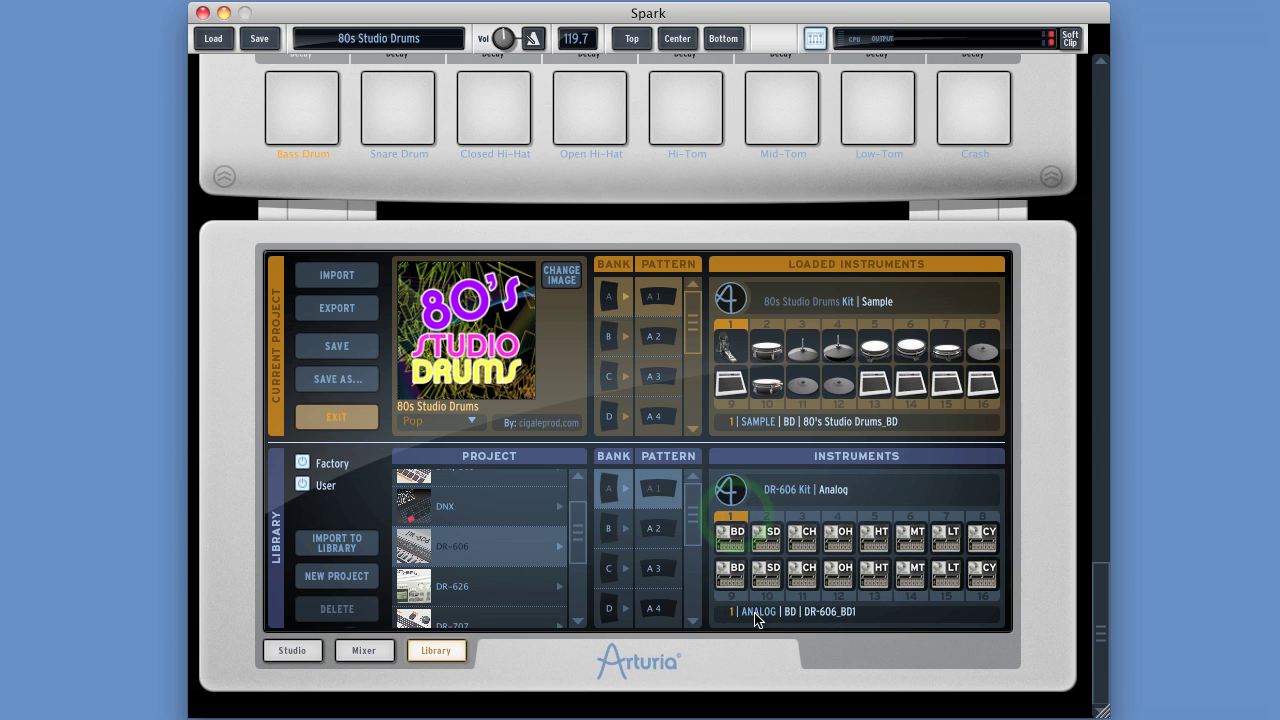
pyautogui.click(994, 598)
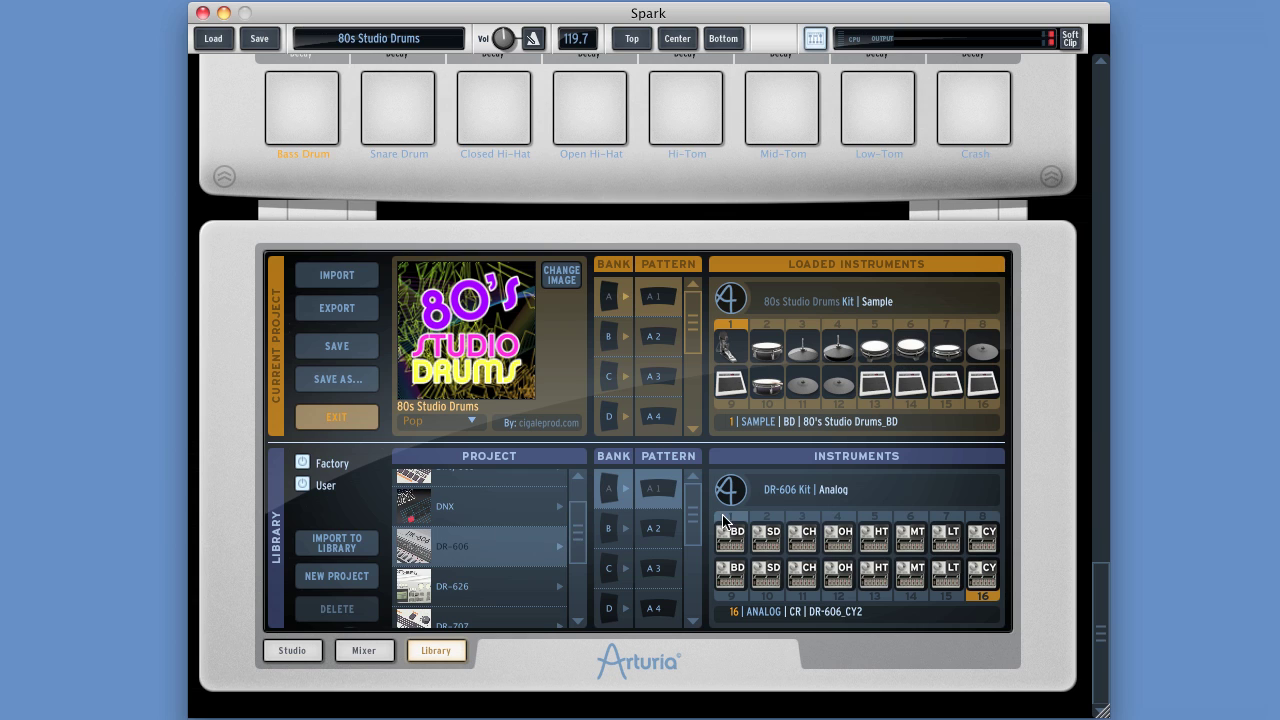
# Replace loaded instruments 1 and 3 with the DR-606 bass drum and open hi-hat, and undo both replacements.
pyautogui.moveTo(733, 538); pyautogui.dragTo(733, 344)
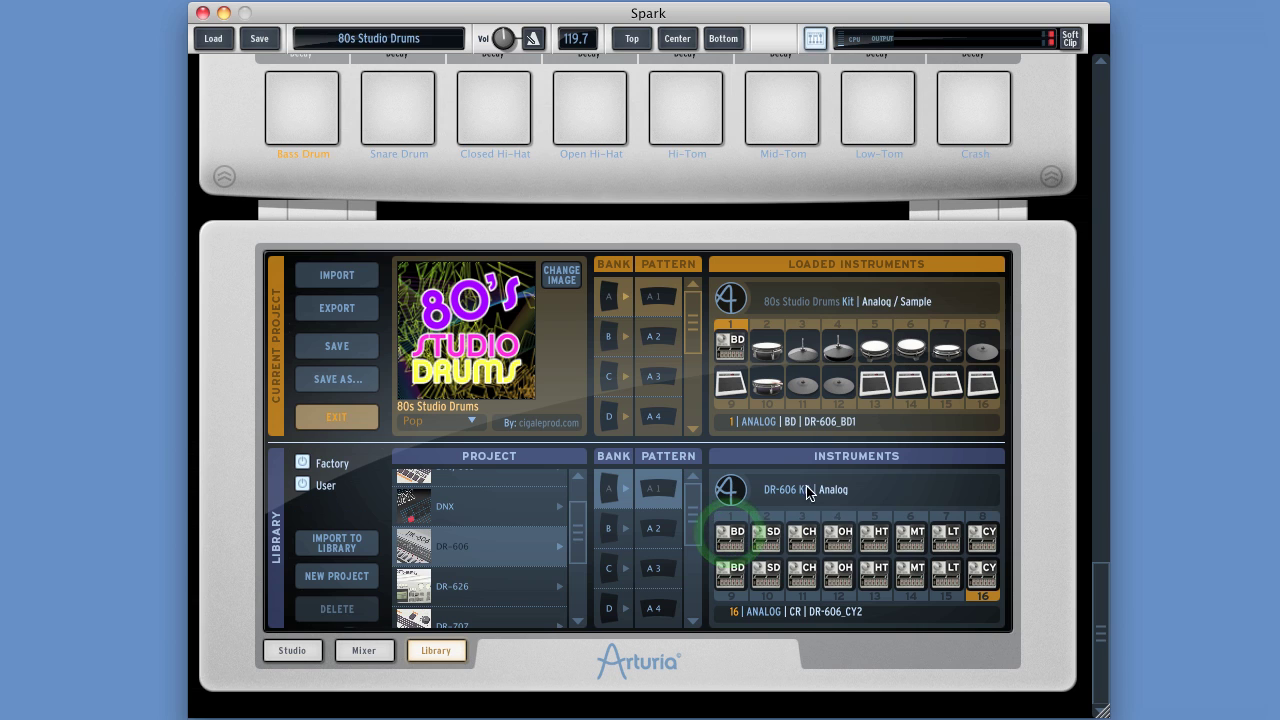
pyautogui.moveTo(839, 563); pyautogui.dragTo(809, 341)
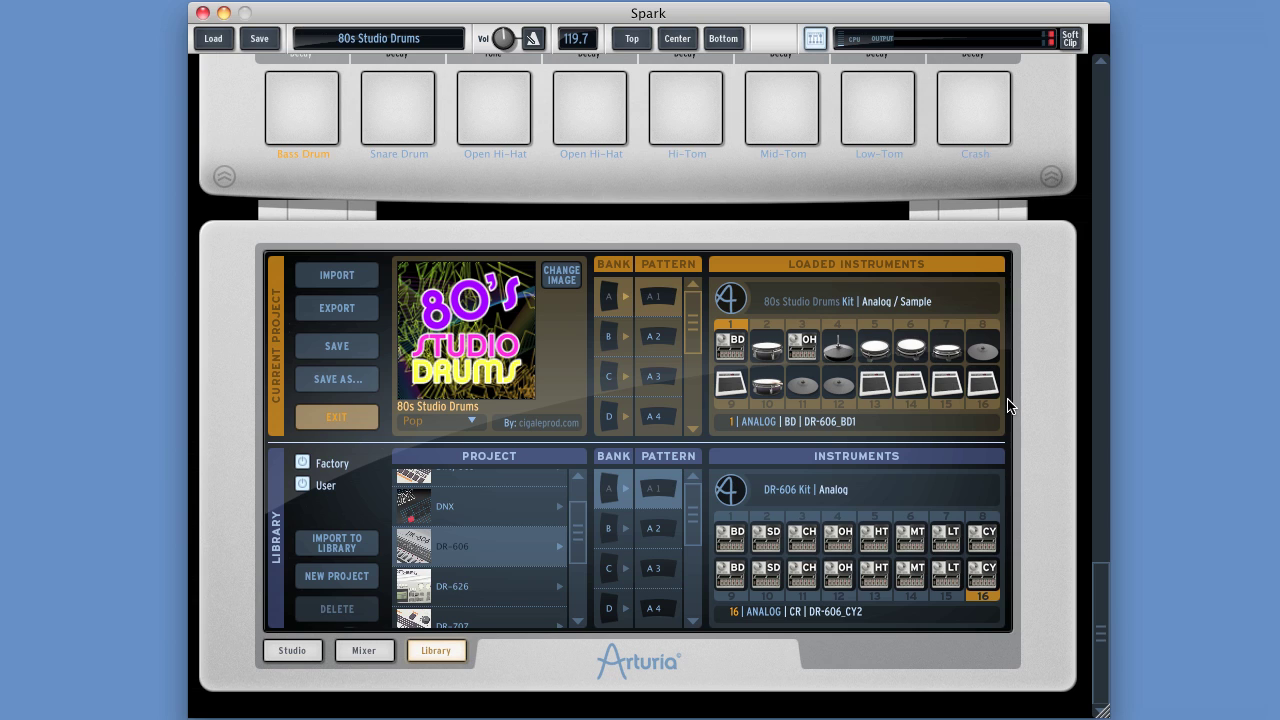
pyautogui.hotkey('ctrl', 'z')
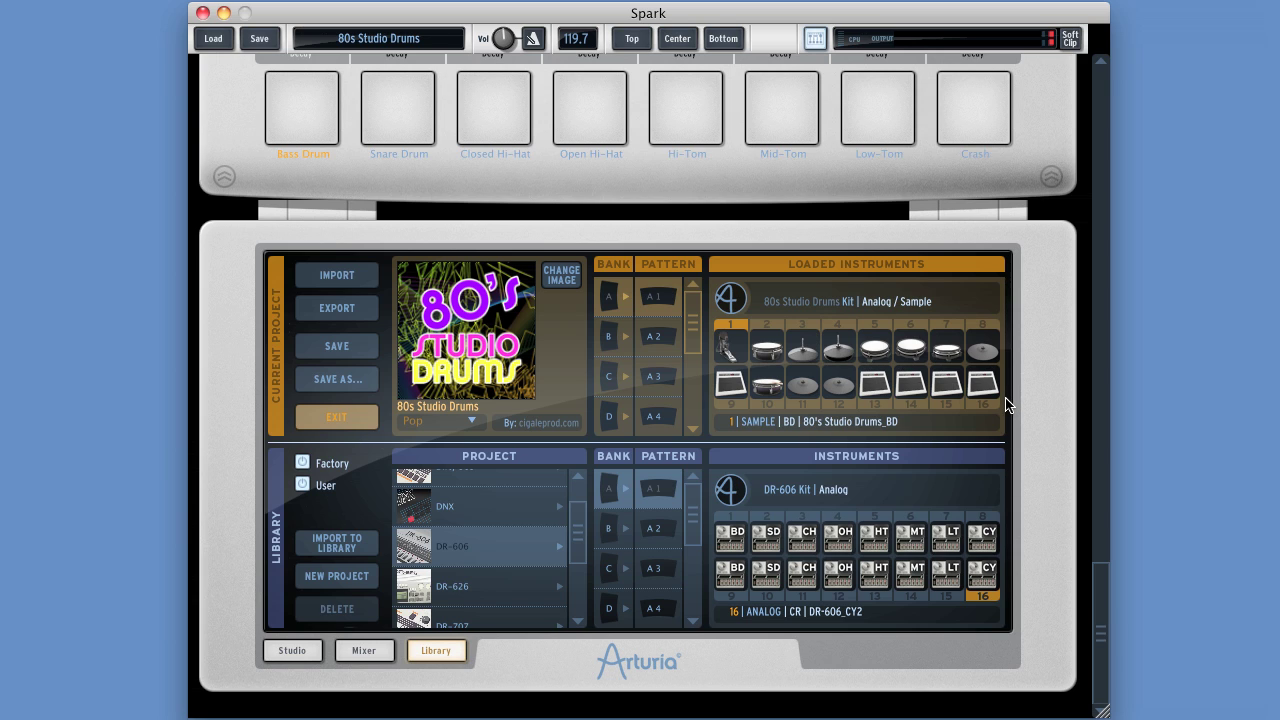
# Put the DR-626 bass drum into loaded slot 1, audition it on the Bass Drum pad, and undo the replacement.
pyautogui.click(455, 587)
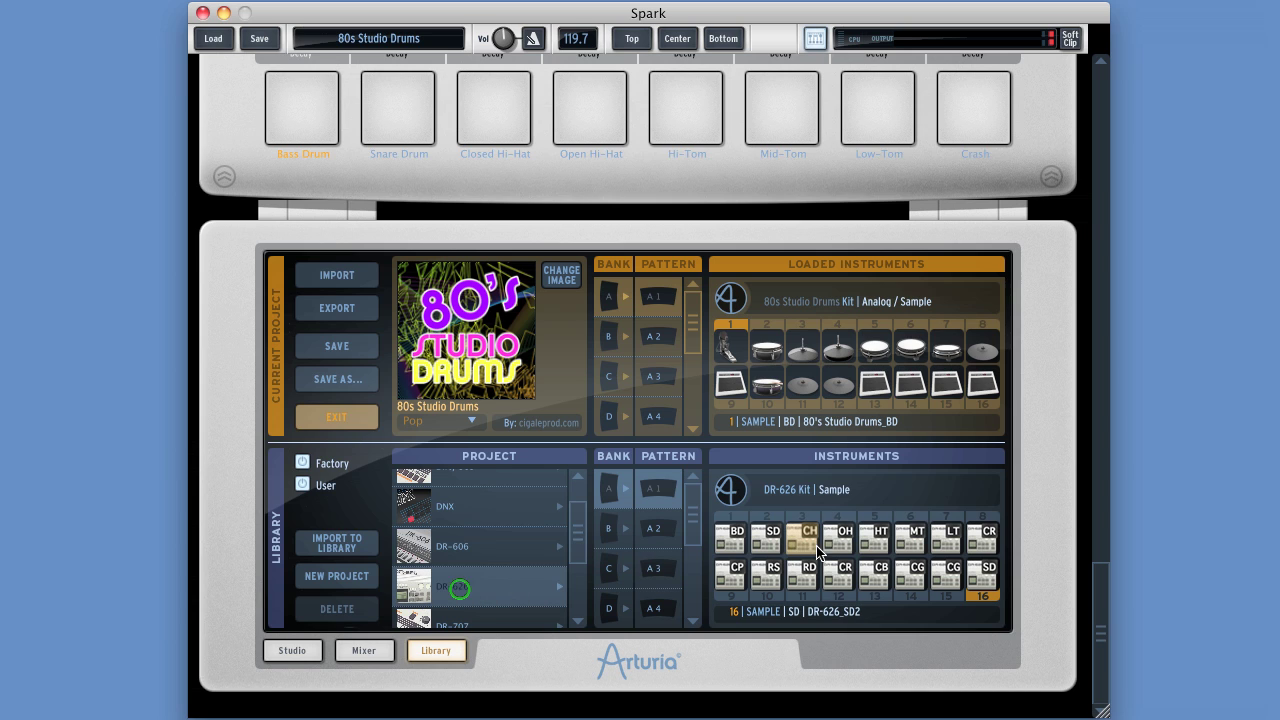
pyautogui.moveTo(736, 549); pyautogui.dragTo(731, 345)
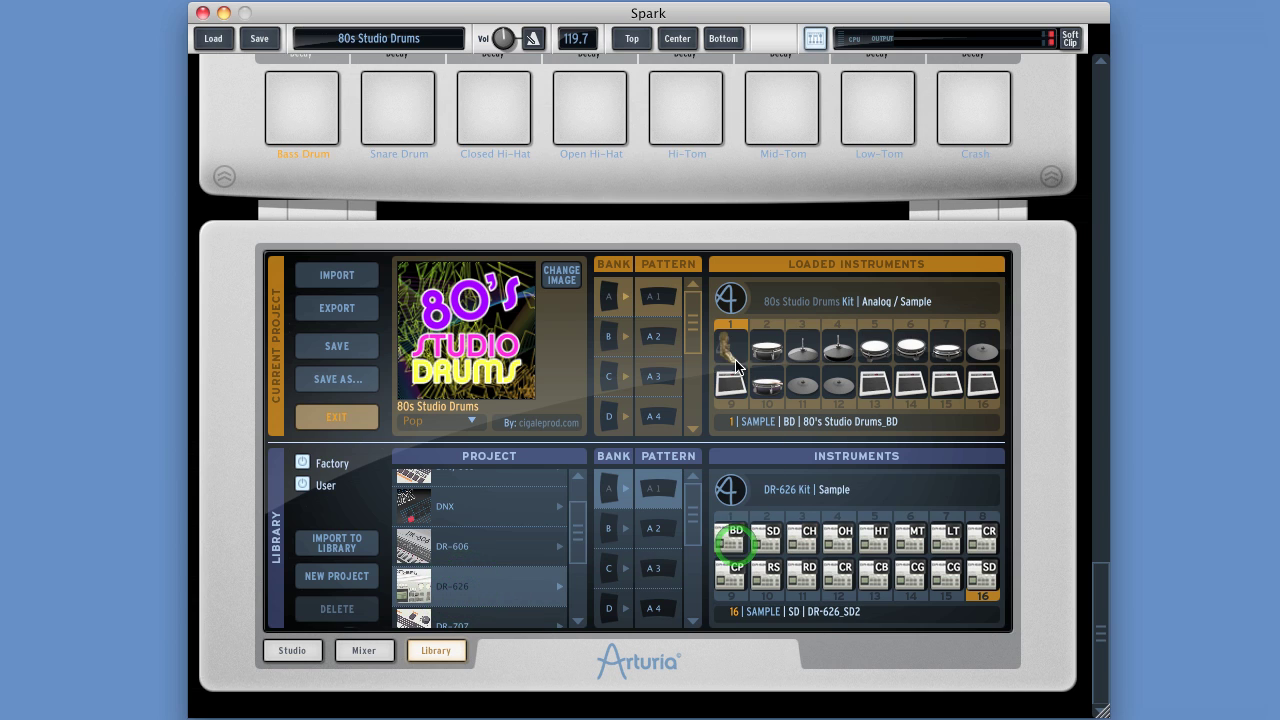
pyautogui.click(311, 116)
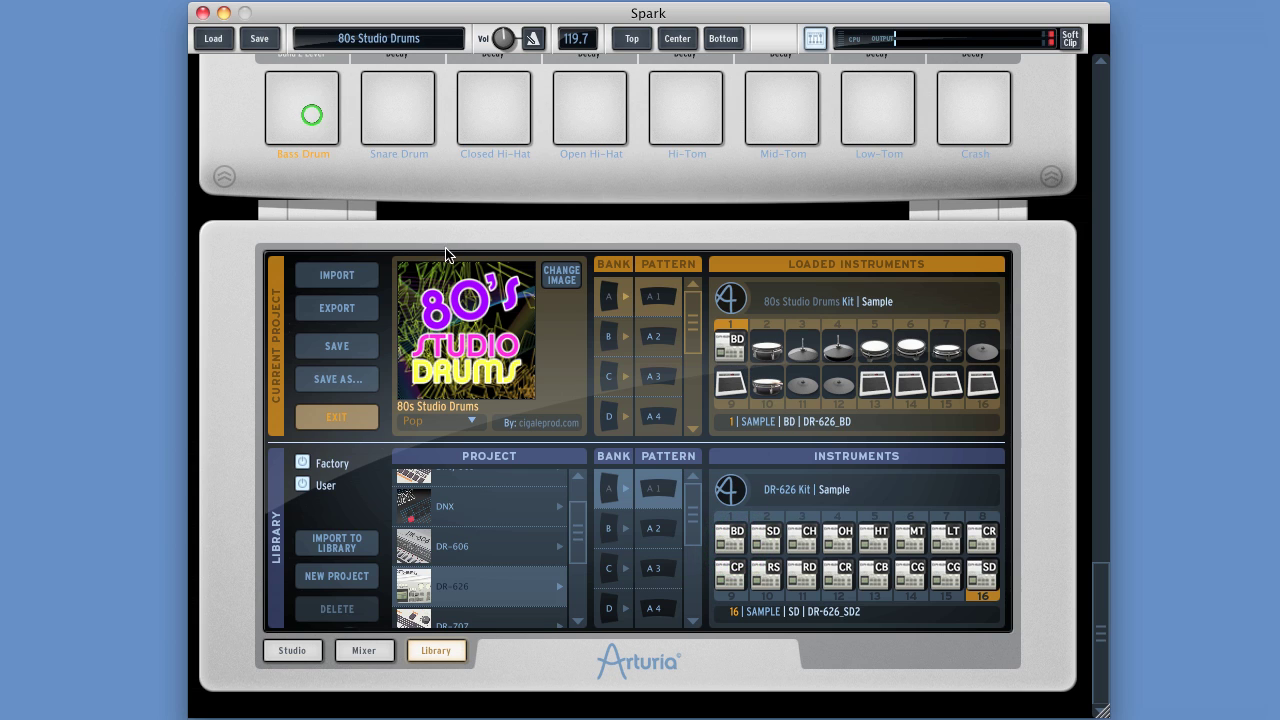
pyautogui.hotkey('ctrl', 'z')
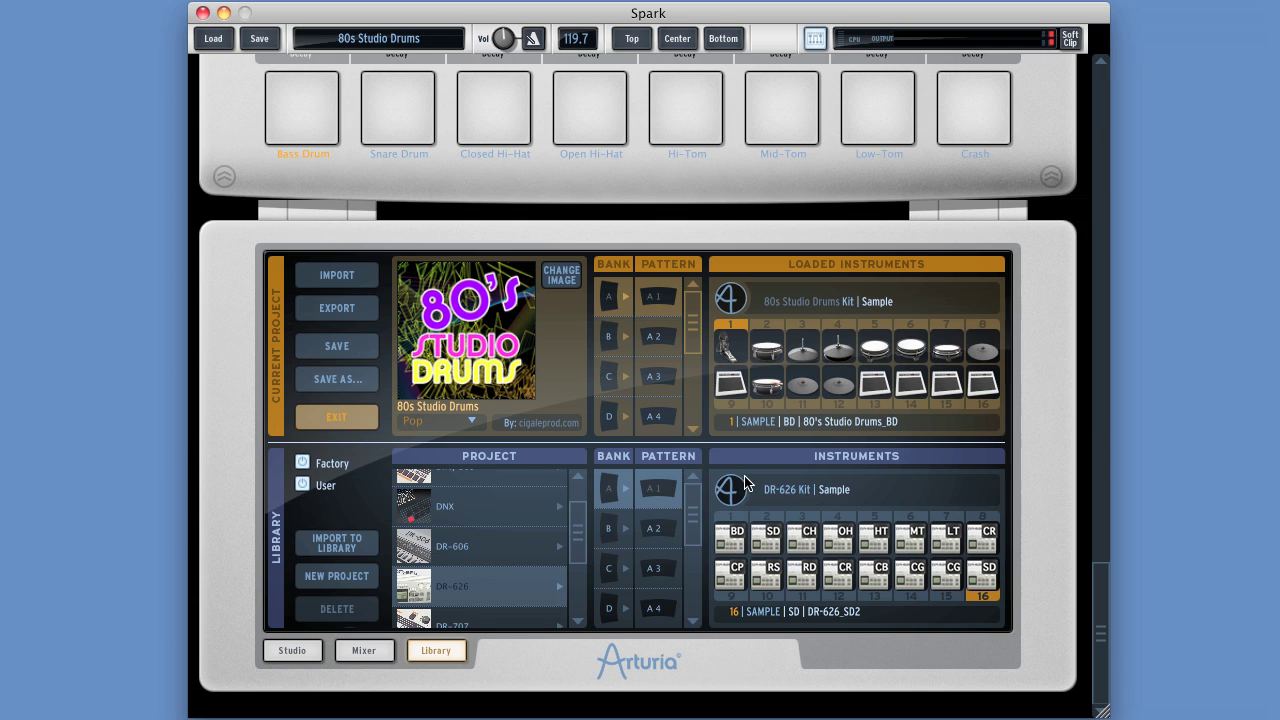
# Replace the current project's whole kit with the DR-808 kit from the library and audition it on the pads.
pyautogui.moveTo(577, 520); pyautogui.dragTo(576, 538)
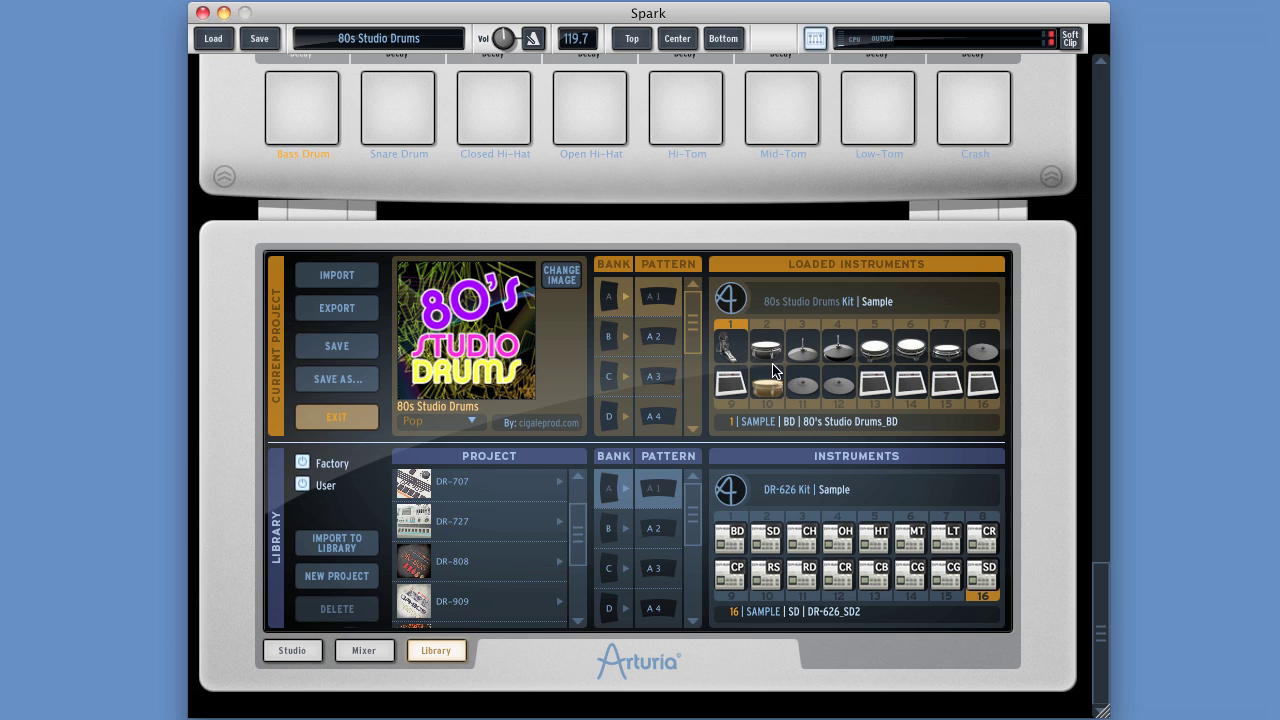
pyautogui.click(443, 561)
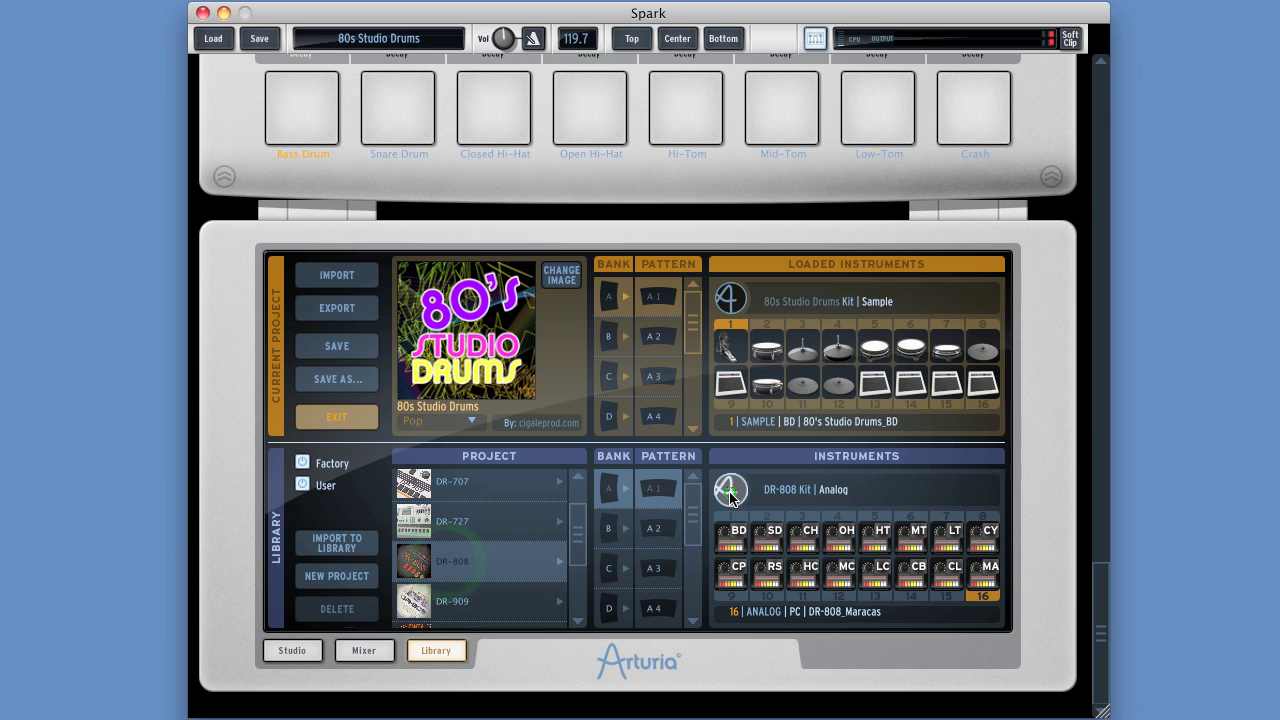
pyautogui.moveTo(727, 490); pyautogui.dragTo(731, 303)
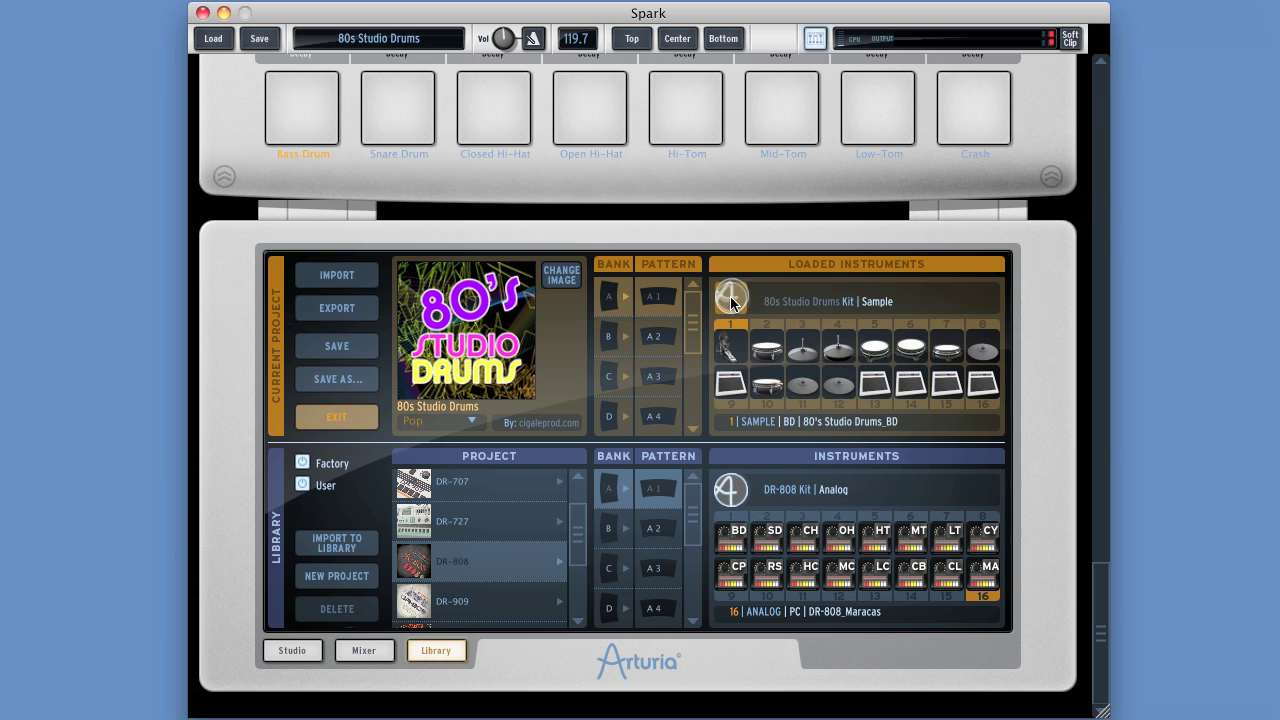
pyautogui.moveTo(655, 448); pyautogui.dragTo(731, 298)
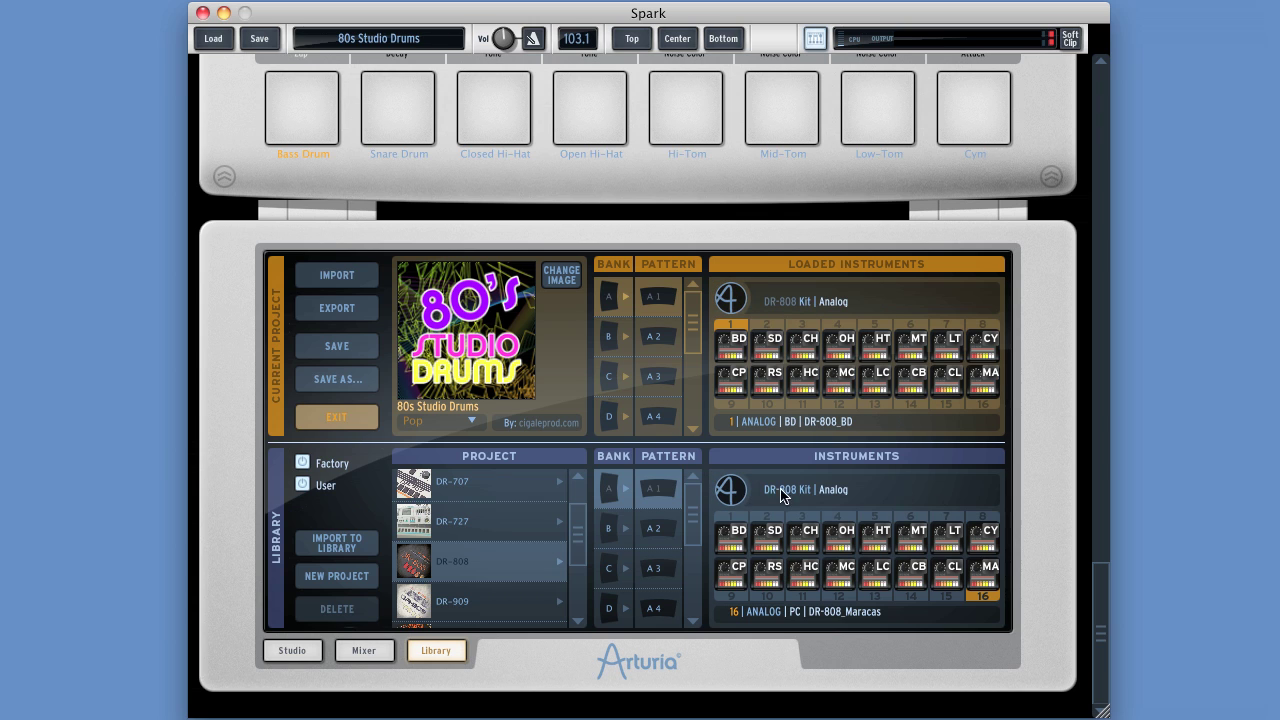
pyautogui.moveTo(340, 136)
pyautogui.mouseDown()
pyautogui.moveTo(411, 120)
pyautogui.moveTo(686, 110)
pyautogui.mouseUp()
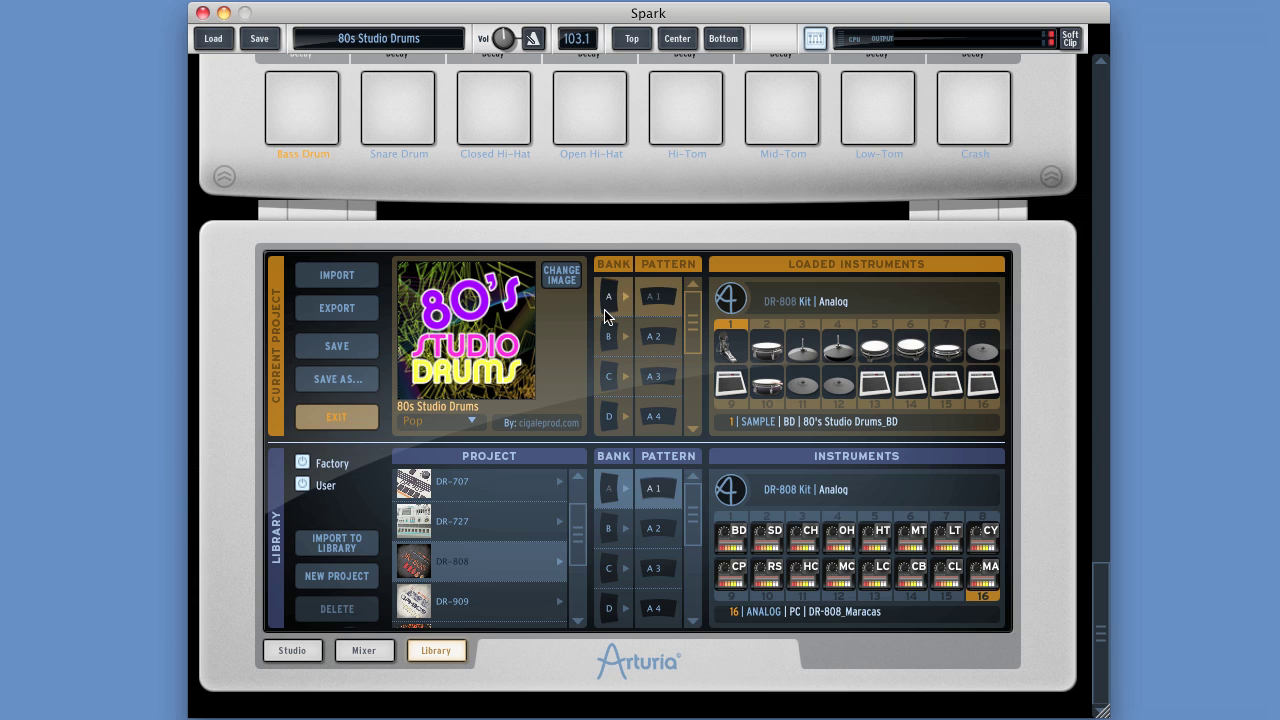
# Compare the DR-727 and DR-808 library projects while viewing the patterns in banks A and B of the current project.
pyautogui.click(460, 521)
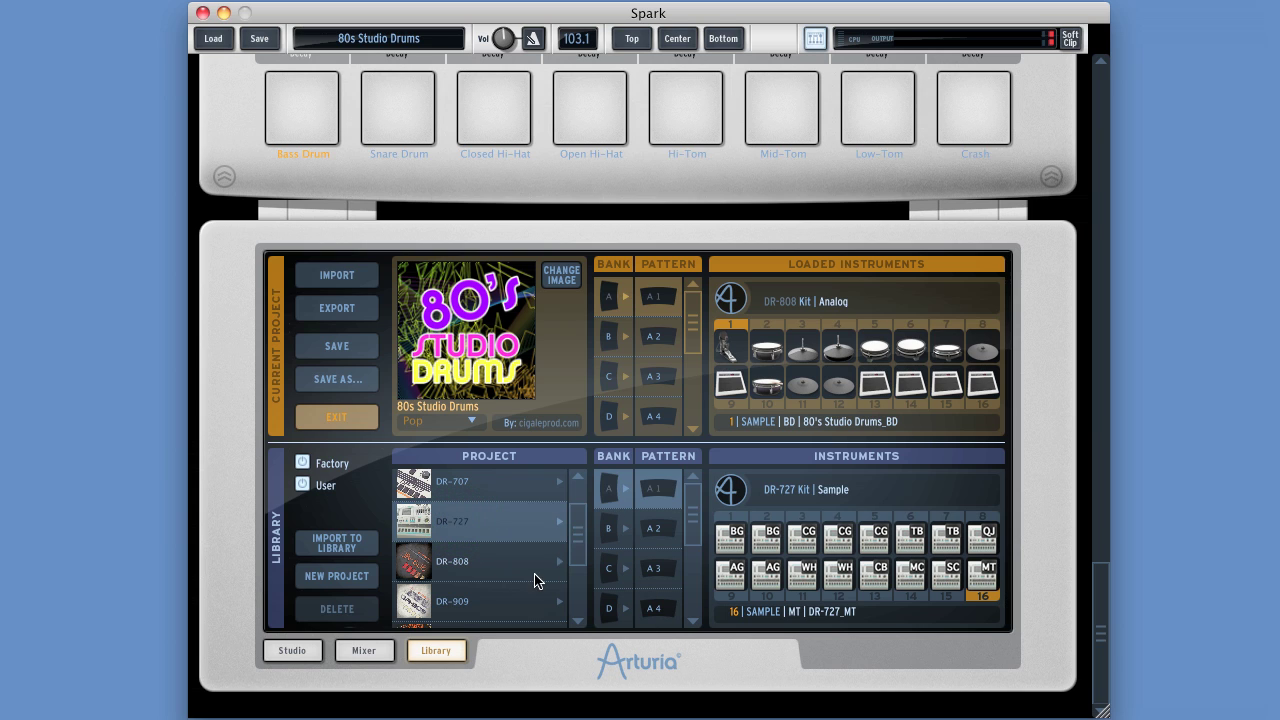
pyautogui.click(612, 341)
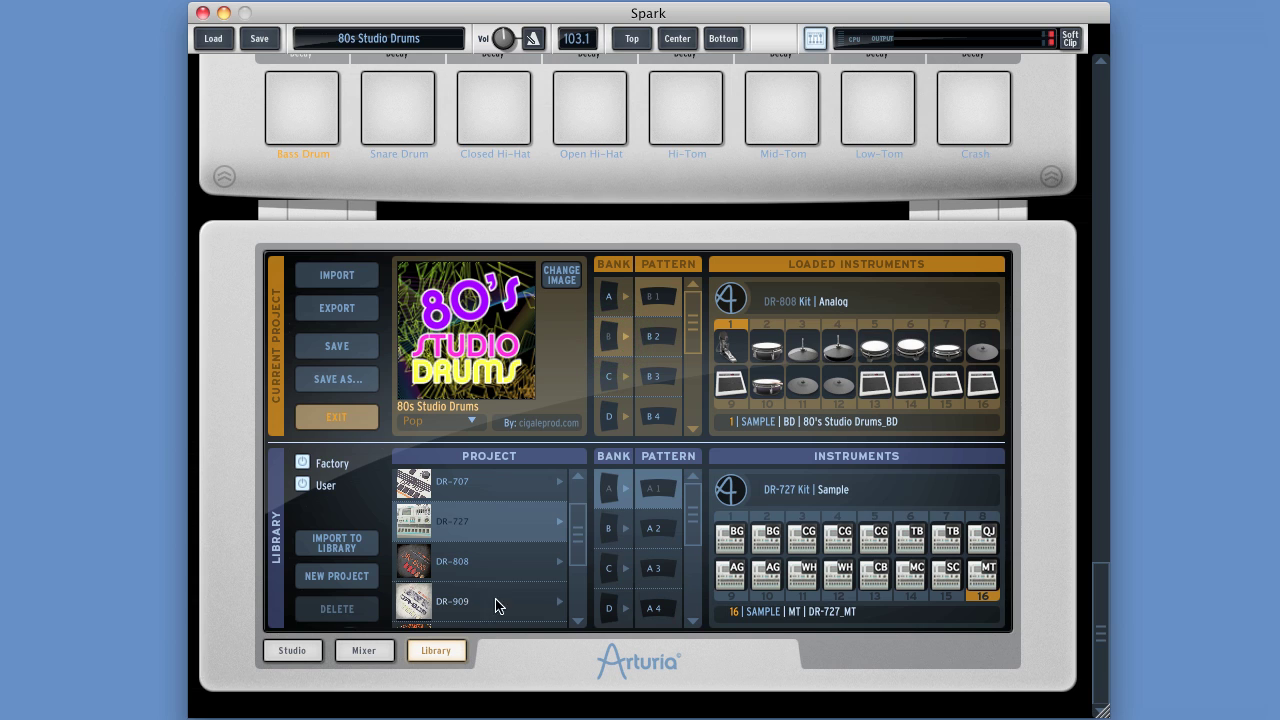
pyautogui.click(459, 568)
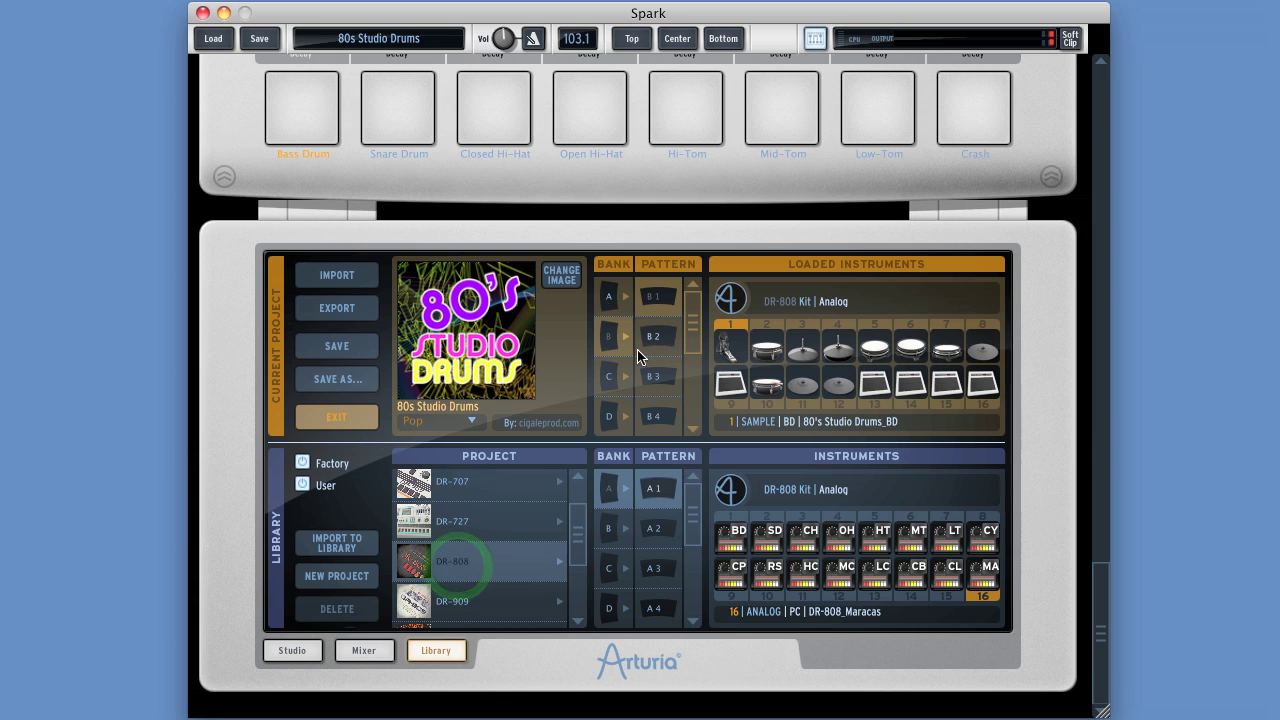
pyautogui.click(607, 297)
pyautogui.click(609, 340)
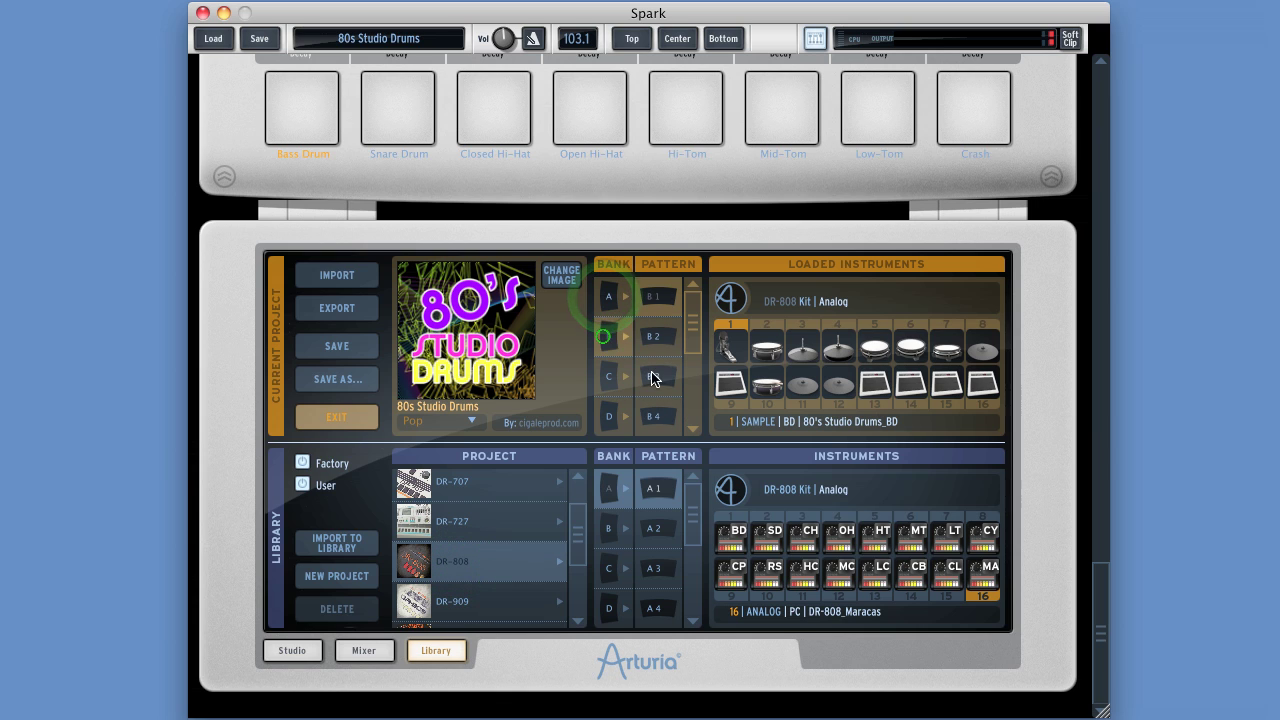
pyautogui.click(610, 338)
# View the bank C and bank B patterns of the DR-727 library project, and pick pattern A 3 in the current project.
pyautogui.click(449, 521)
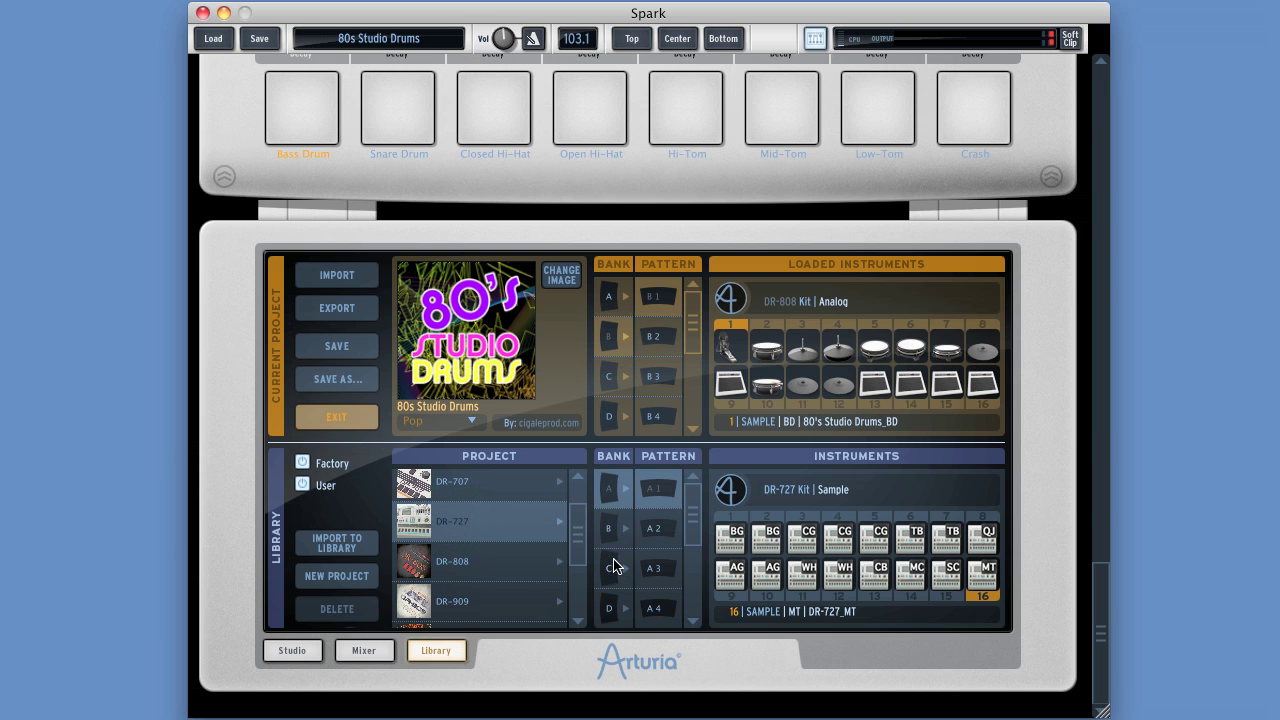
pyautogui.click(613, 567)
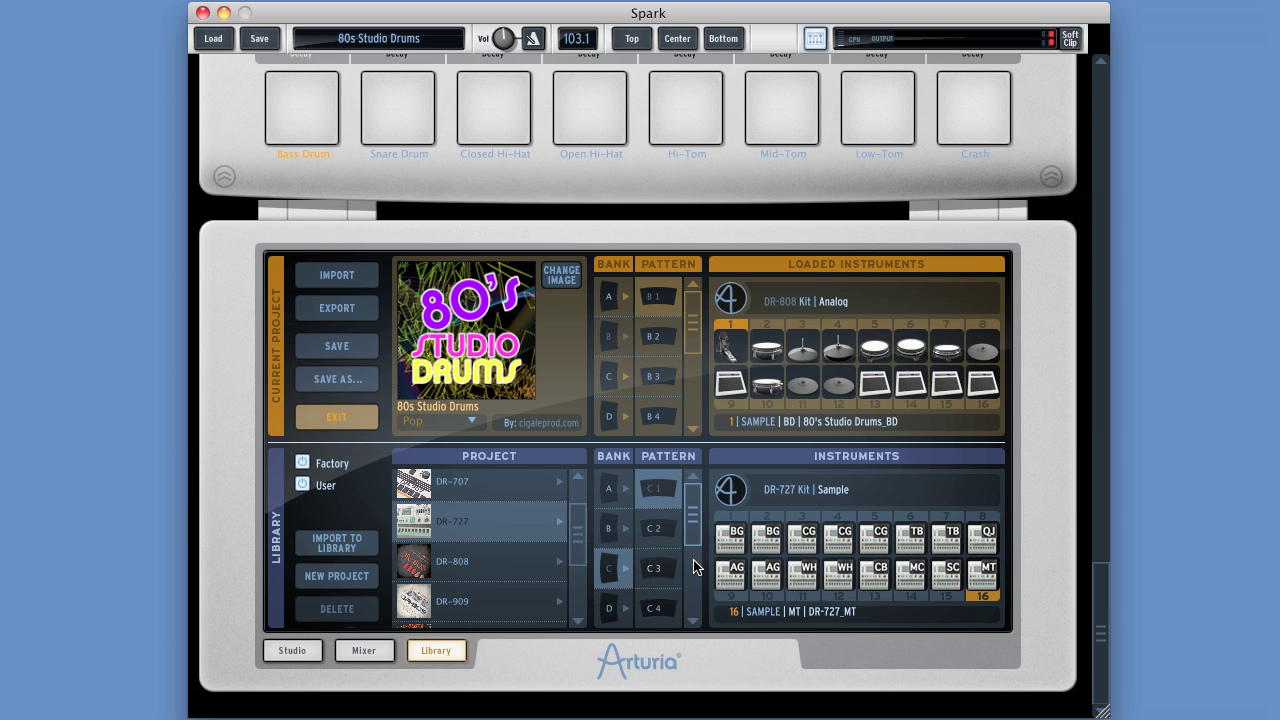
pyautogui.click(607, 528)
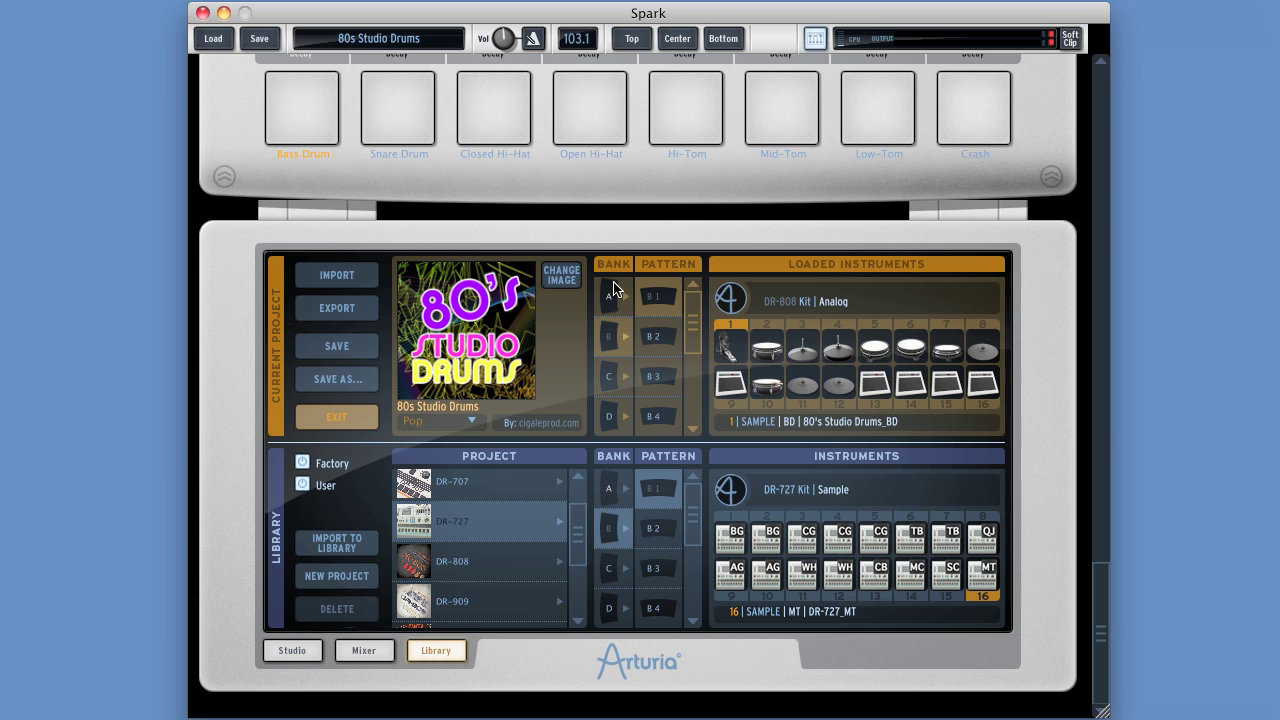
pyautogui.click(662, 382)
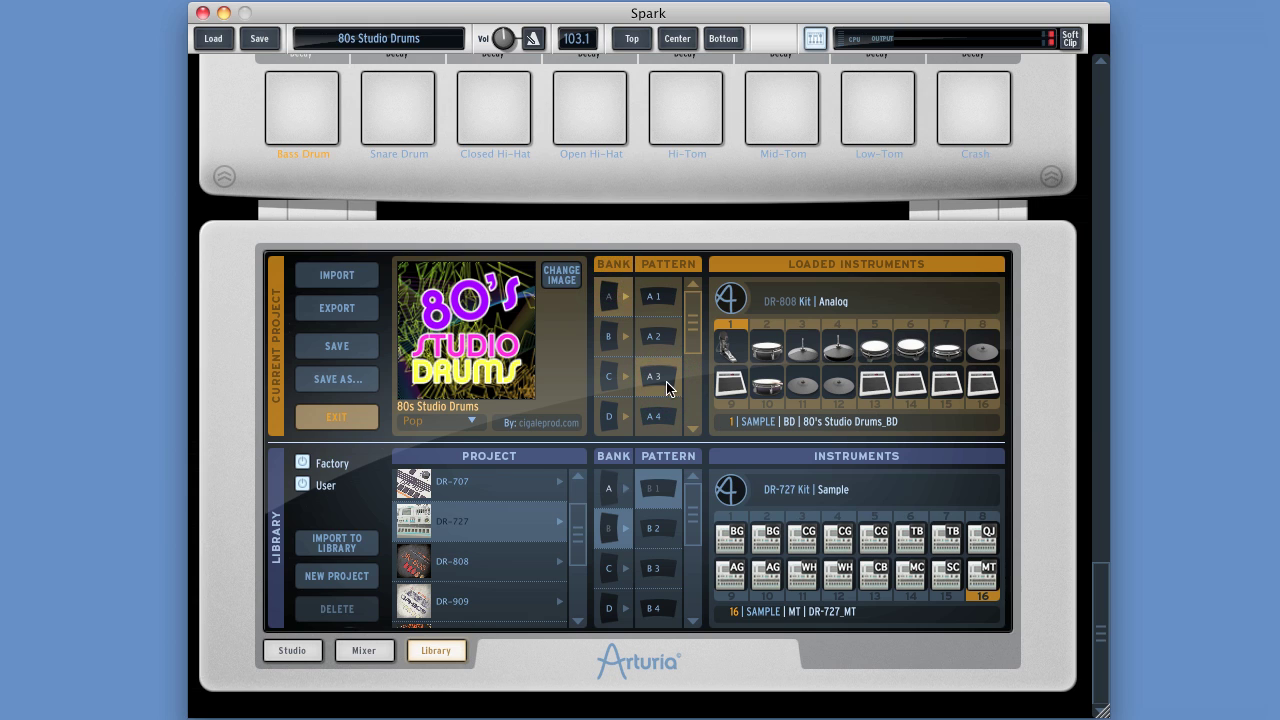
# View the bank C and bank A patterns of the DR-909 library project, and switch the library back to DR-808.
pyautogui.click(476, 597)
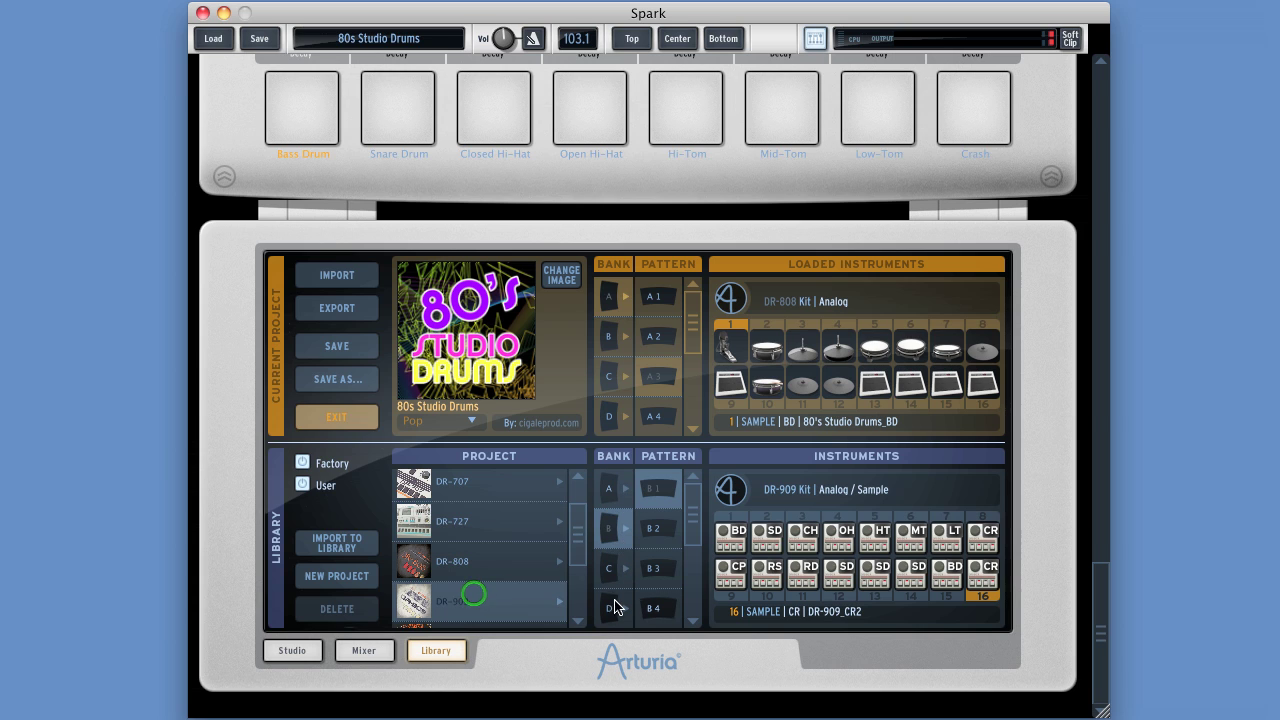
pyautogui.click(609, 570)
pyautogui.click(665, 490)
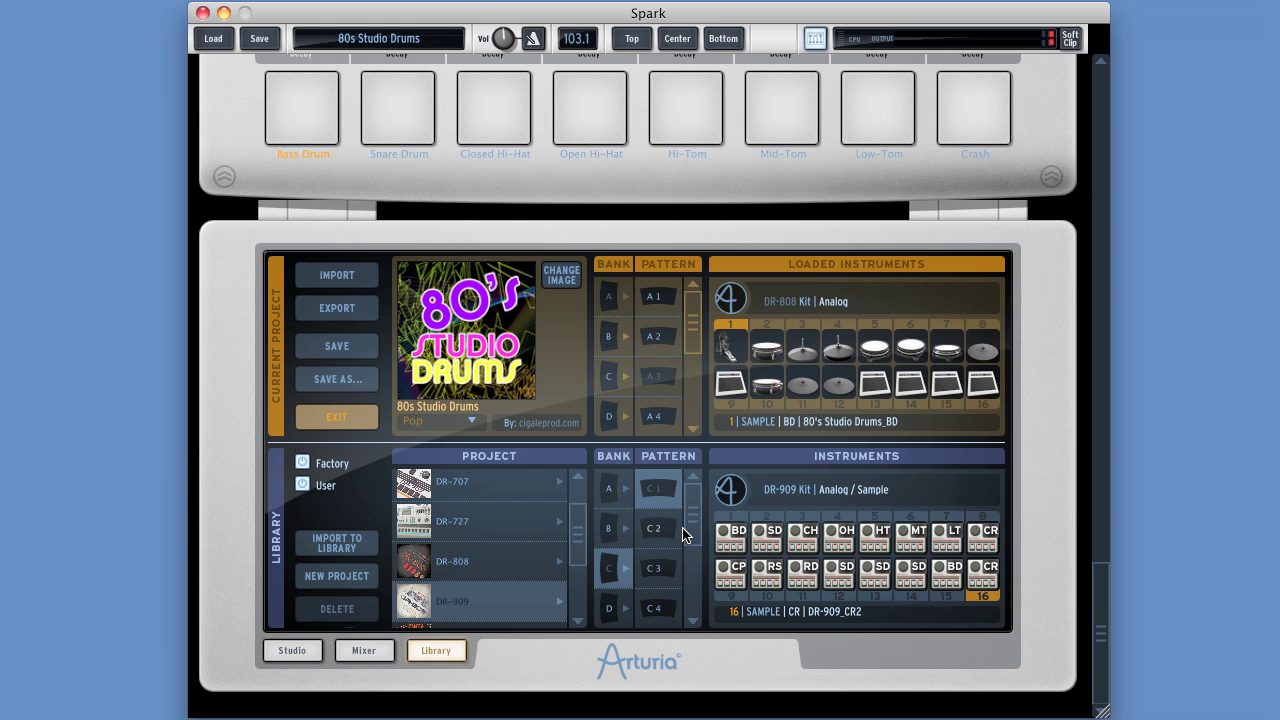
pyautogui.click(610, 492)
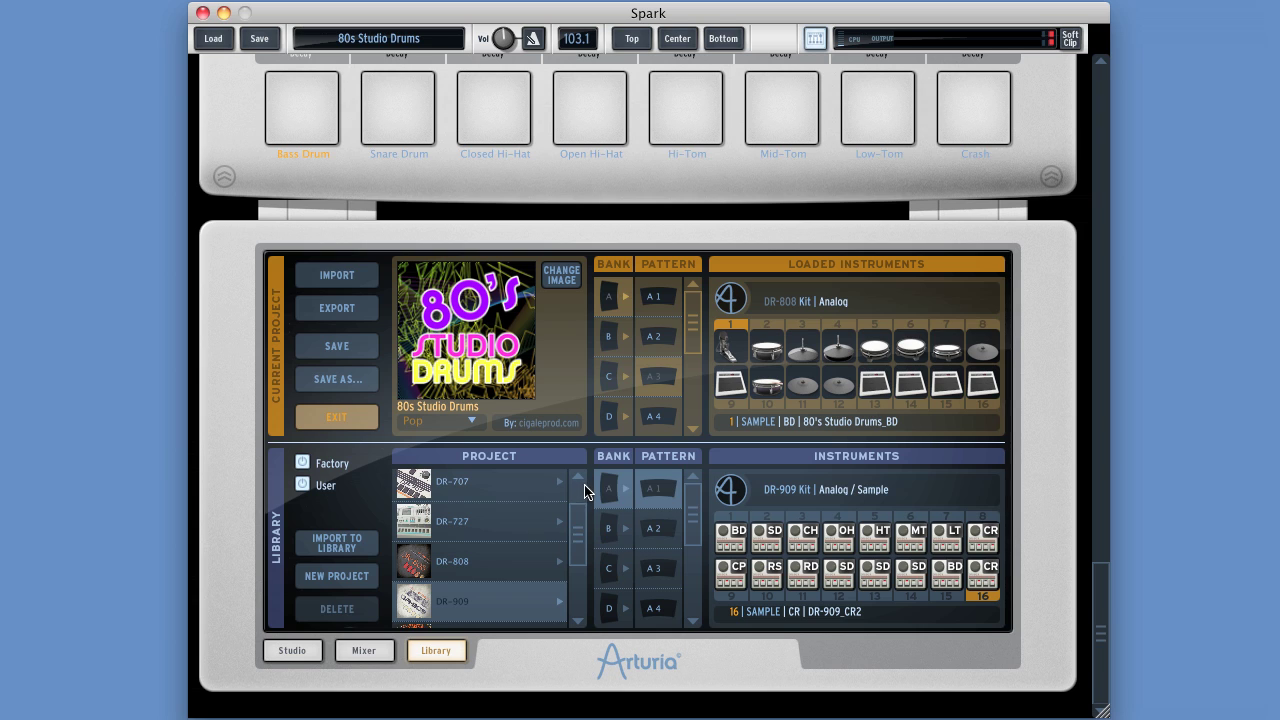
pyautogui.click(647, 293)
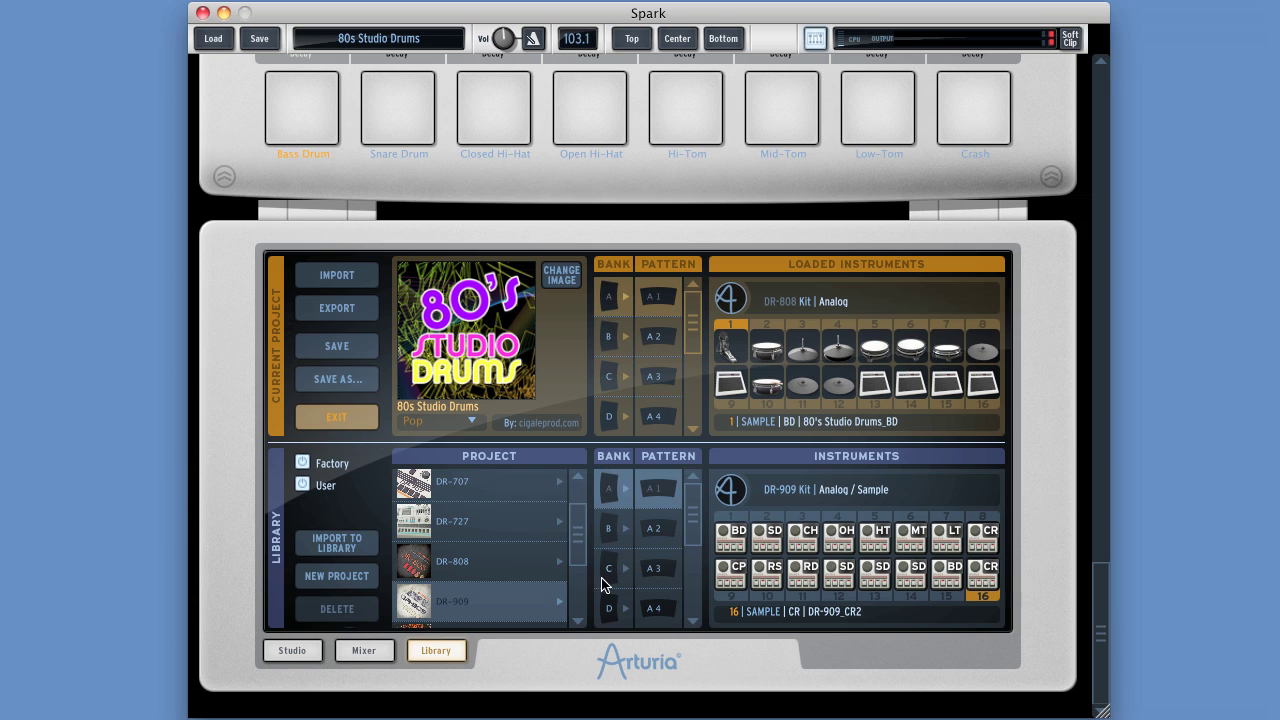
pyautogui.click(487, 555)
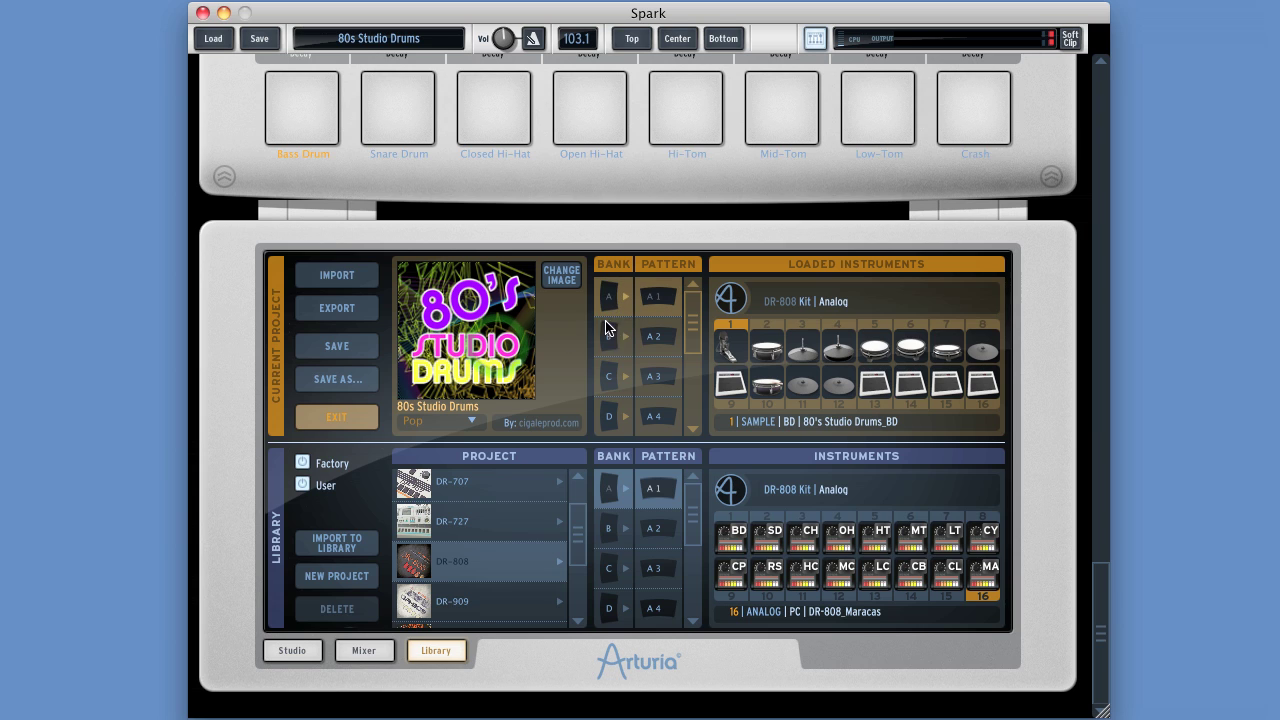
# Select pattern A 3 in the current project and view the dialog for exporting it as a MIDI file, leaving without saving.
pyautogui.click(659, 341)
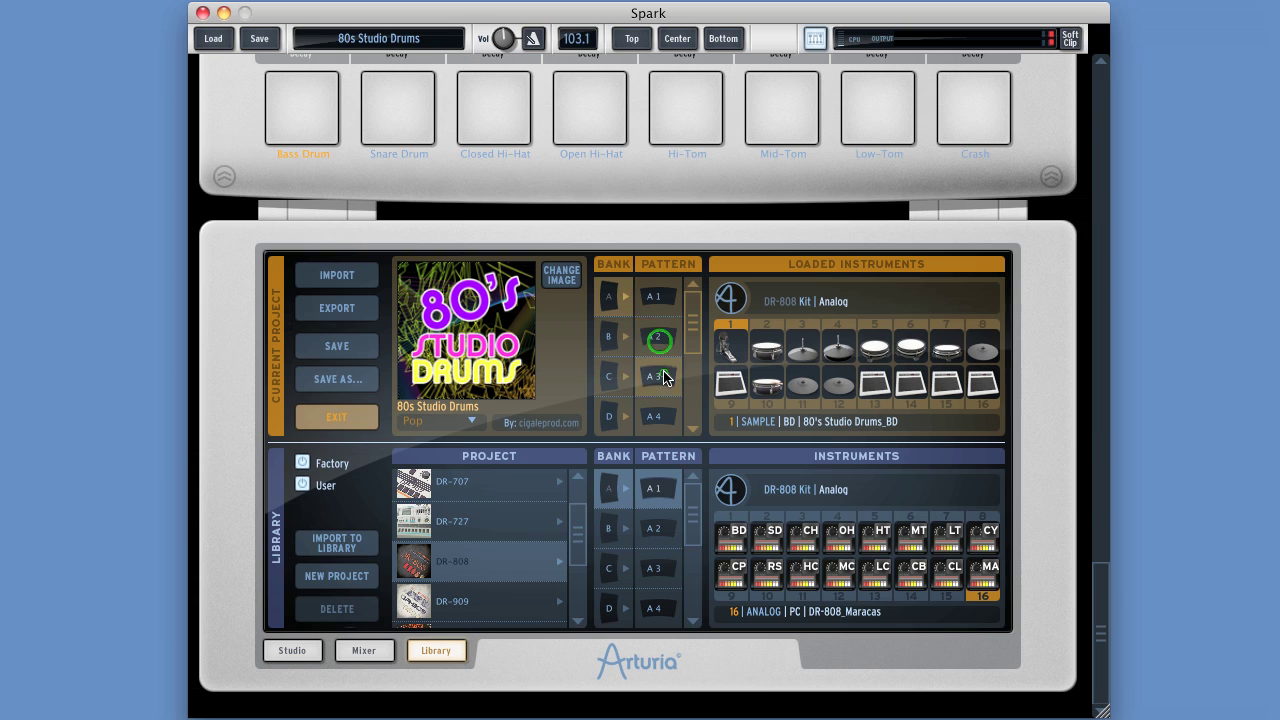
pyautogui.click(646, 310)
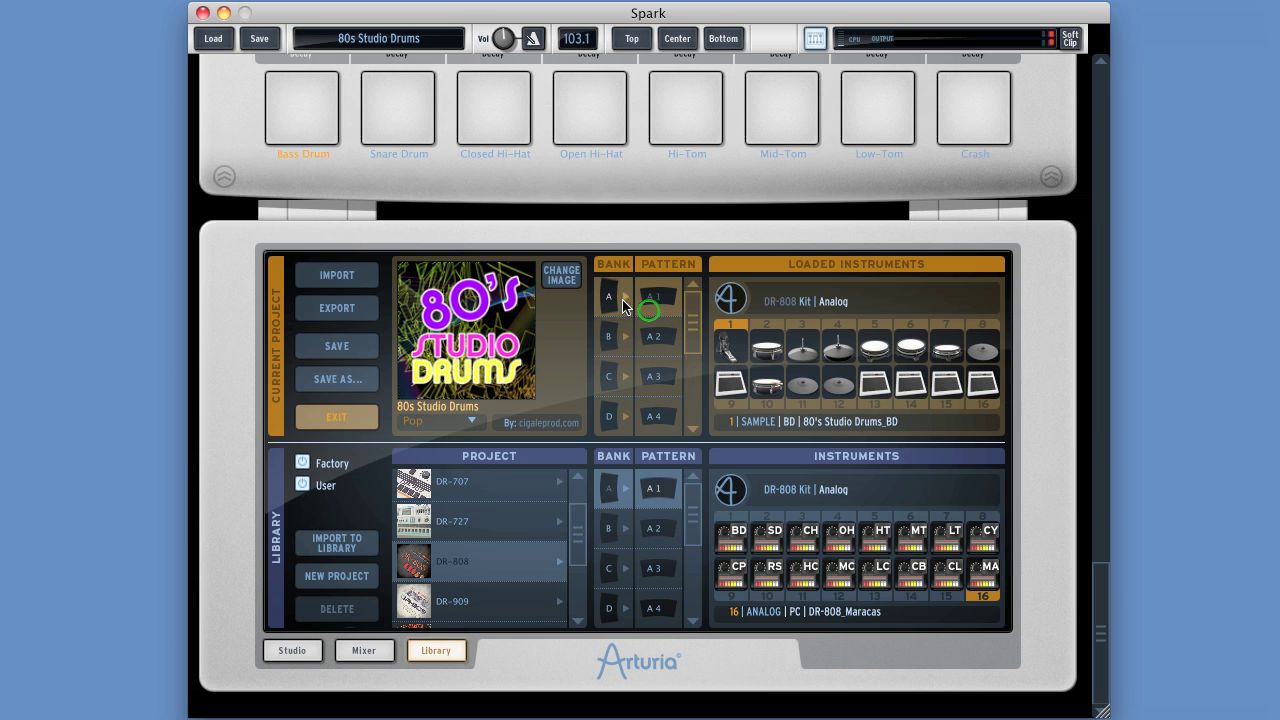
pyautogui.click(655, 372)
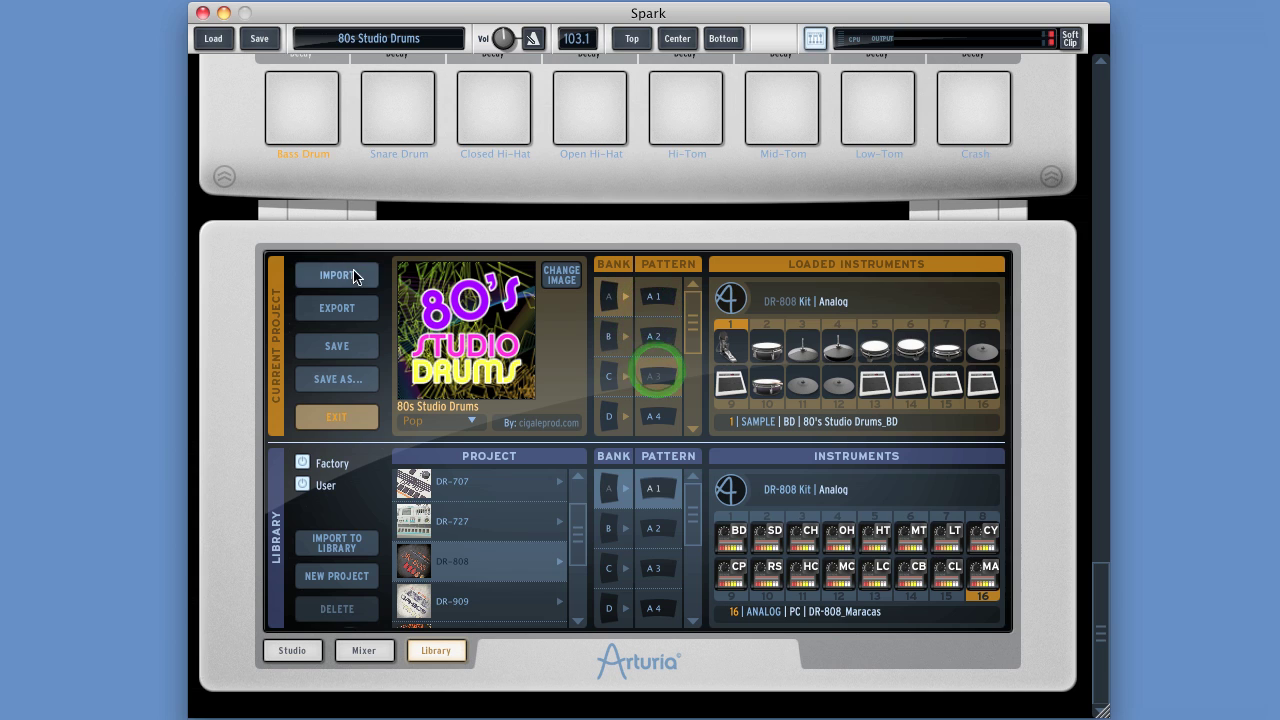
pyautogui.click(337, 308)
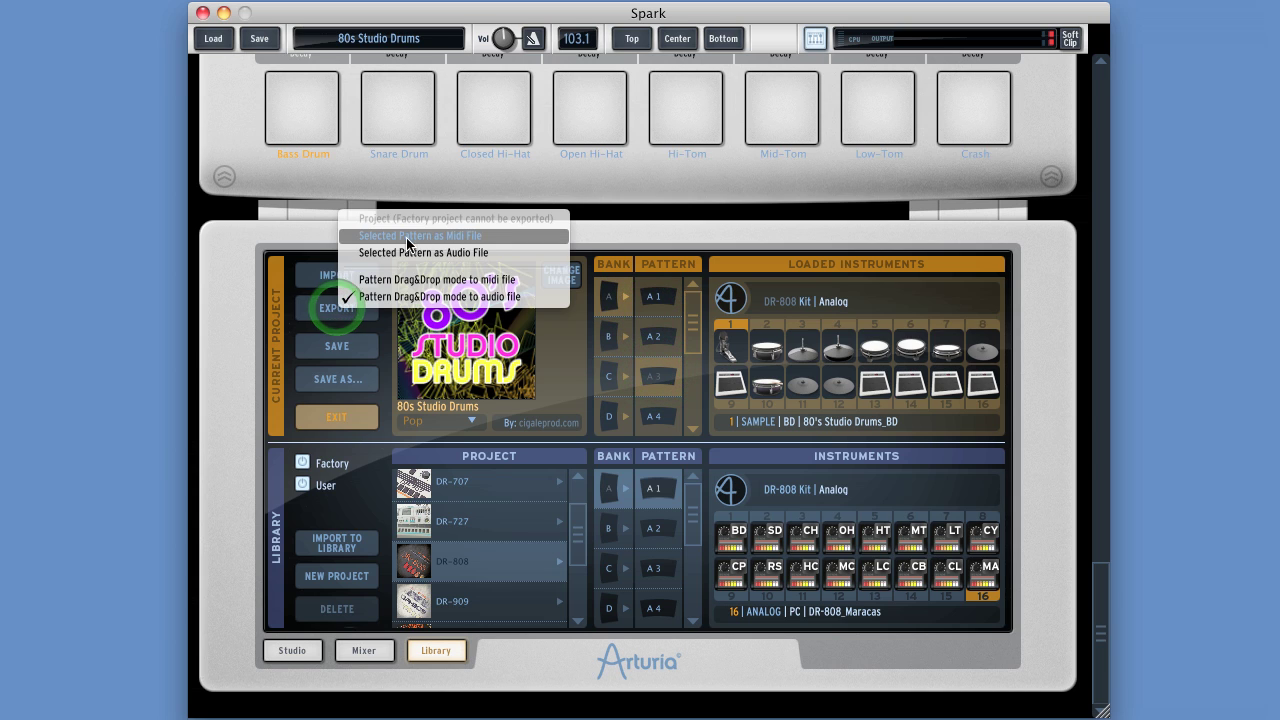
pyautogui.click(482, 240)
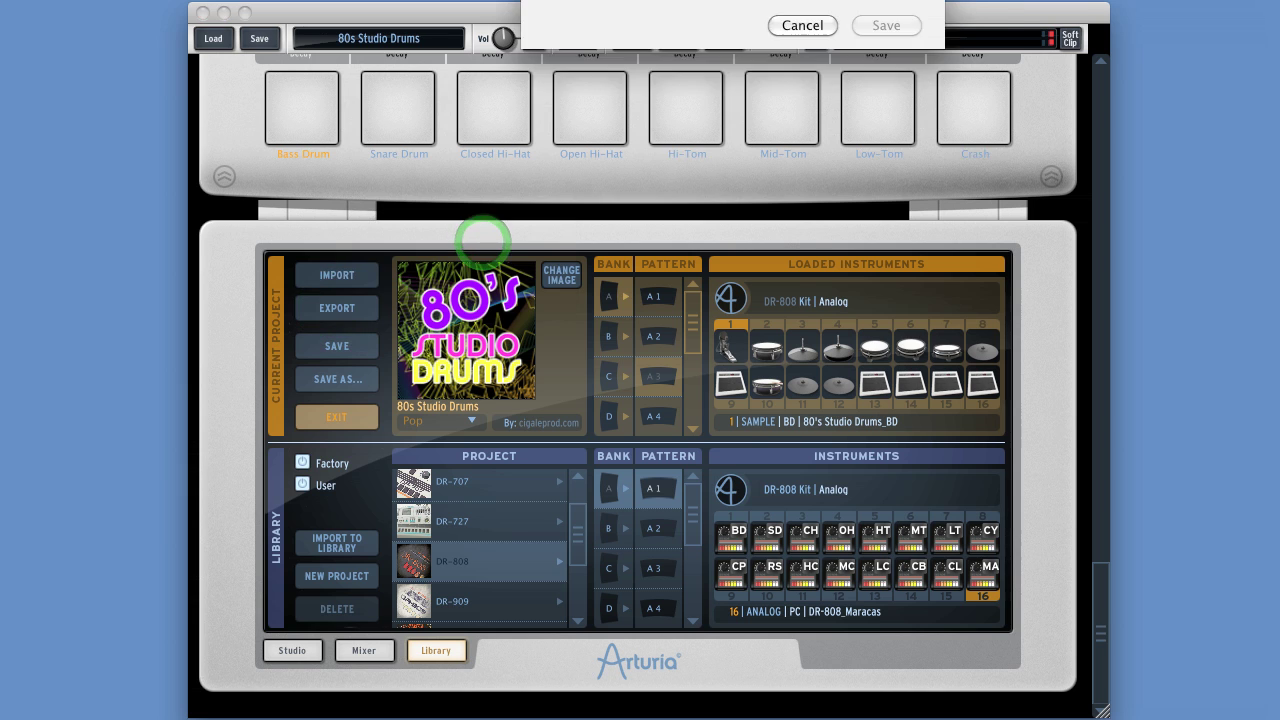
pyautogui.click(513, 250)
pyautogui.click(645, 250)
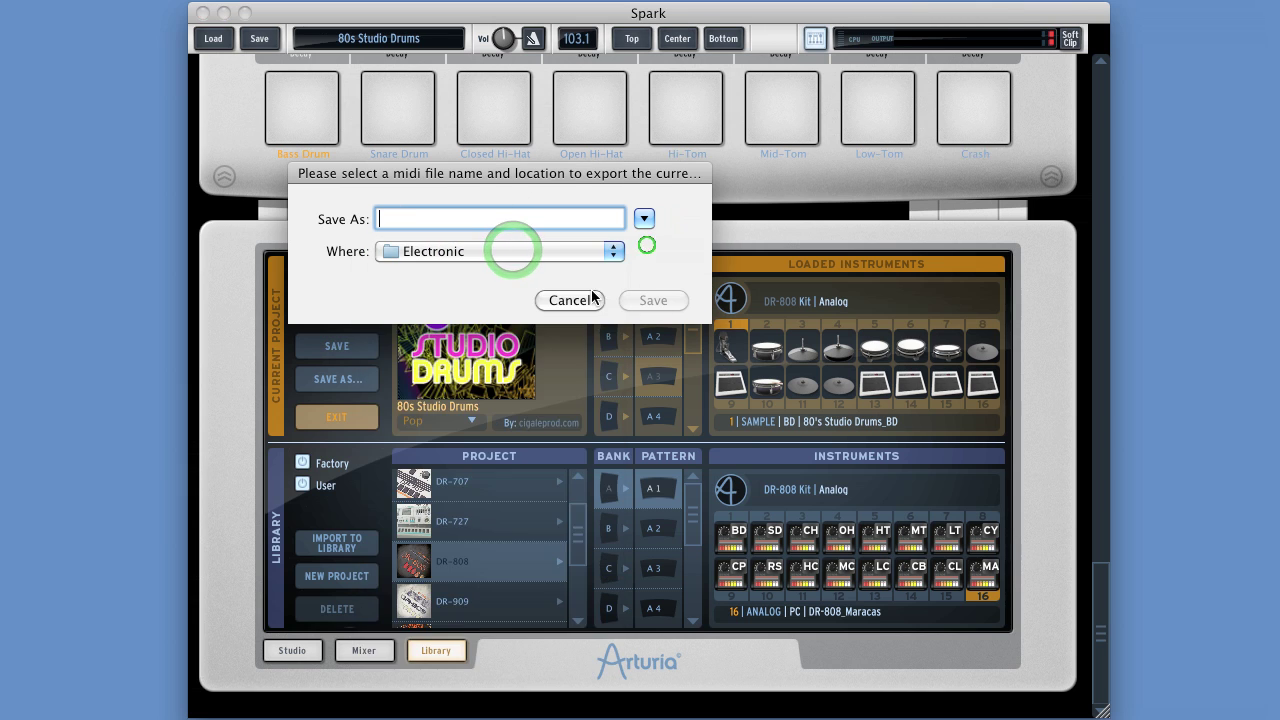
pyautogui.click(578, 299)
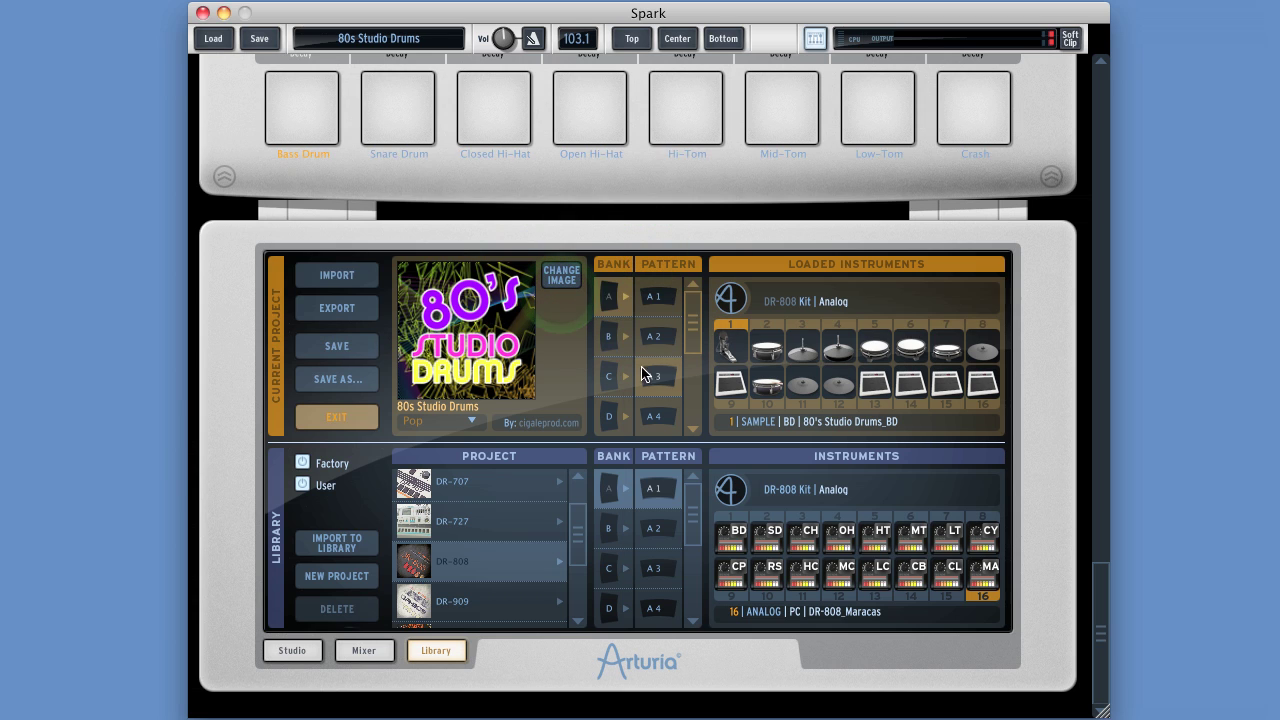
# View the file name and location choices for exporting the selected pattern as an audio file, leaving without saving.
pyautogui.click(337, 308)
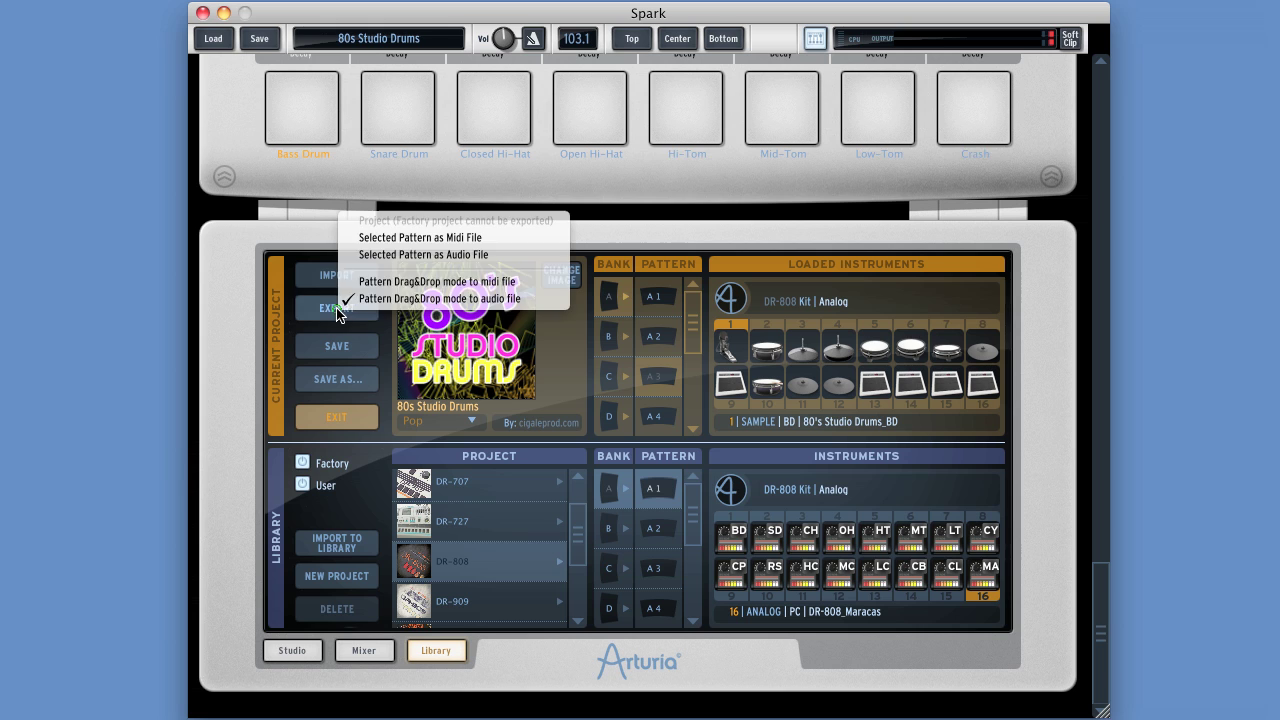
pyautogui.click(443, 256)
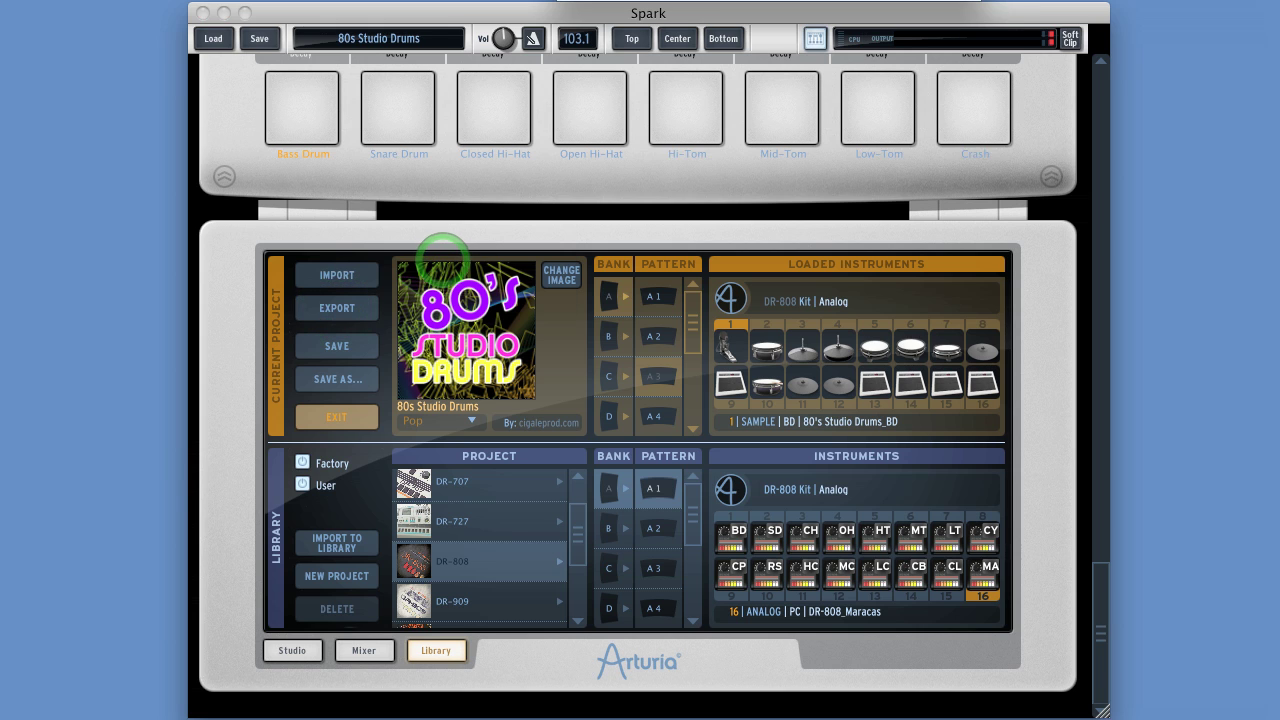
pyautogui.moveTo(496, 283)
pyautogui.mouseDown()
pyautogui.moveTo(420, 294)
pyautogui.moveTo(380, 276)
pyautogui.moveTo(486, 276)
pyautogui.mouseUp()
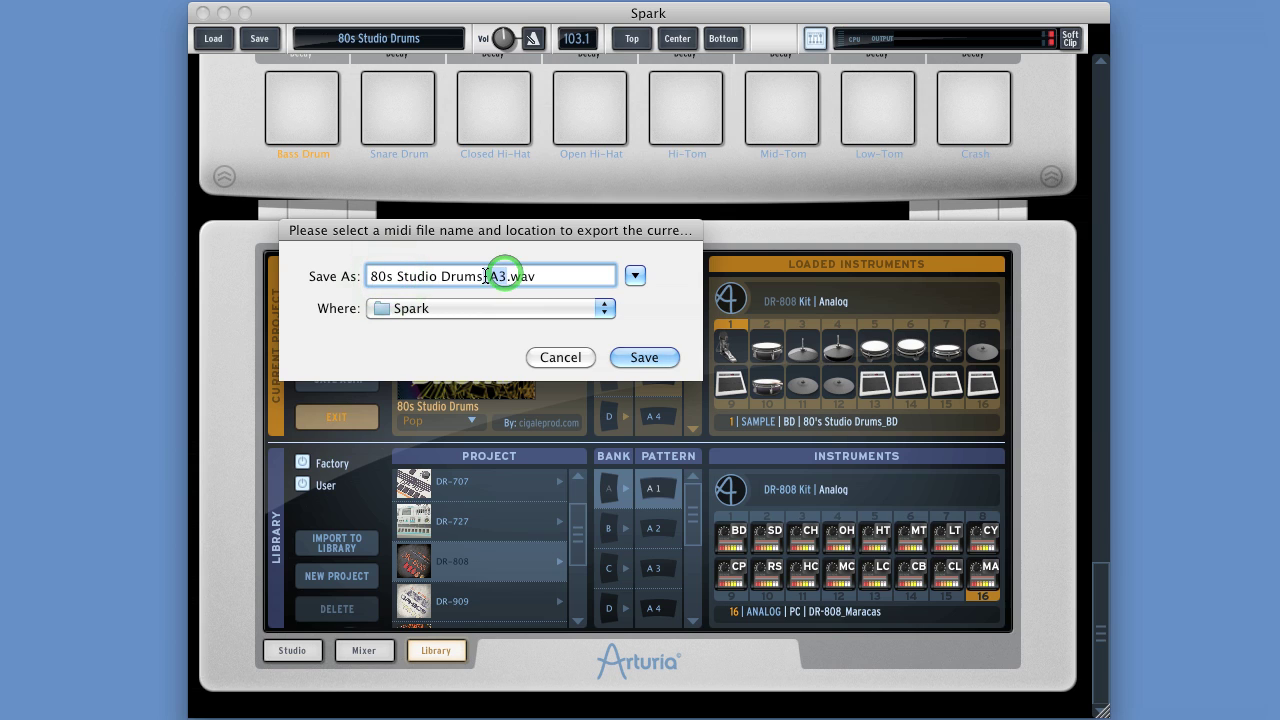
pyautogui.click(507, 276)
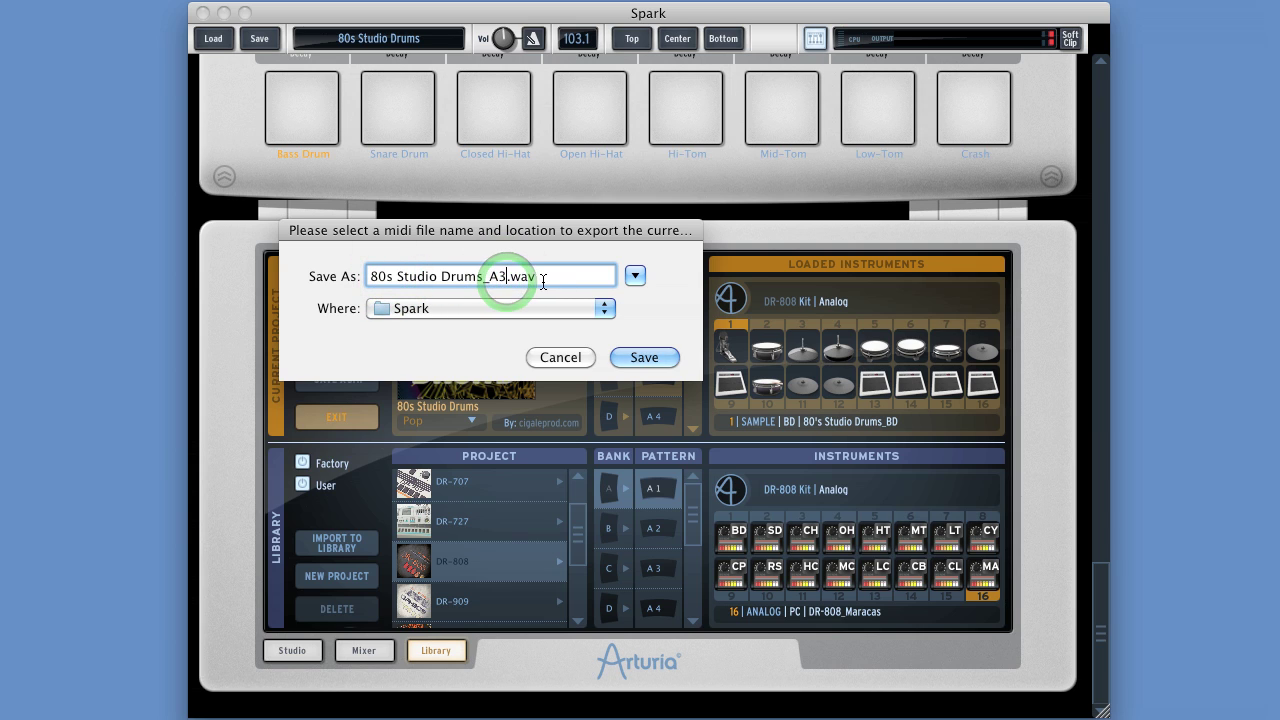
pyautogui.click(533, 276)
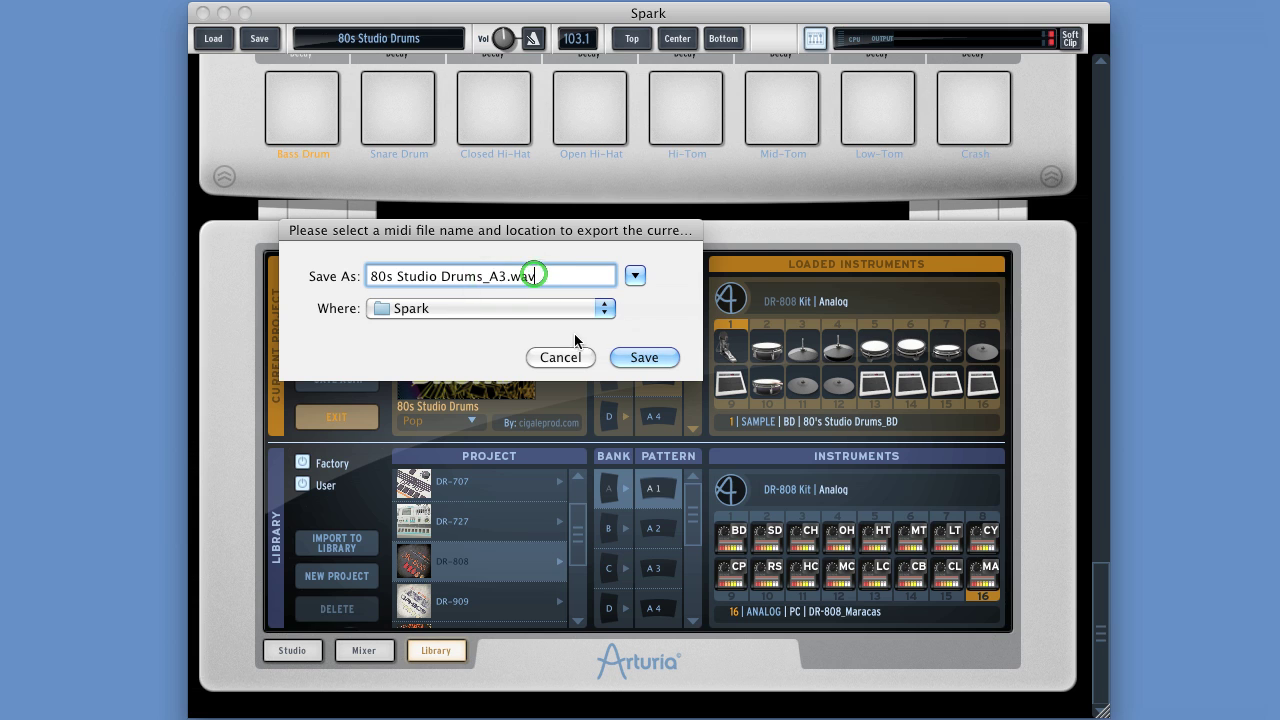
pyautogui.click(426, 308)
pyautogui.click(430, 307)
pyautogui.click(657, 338)
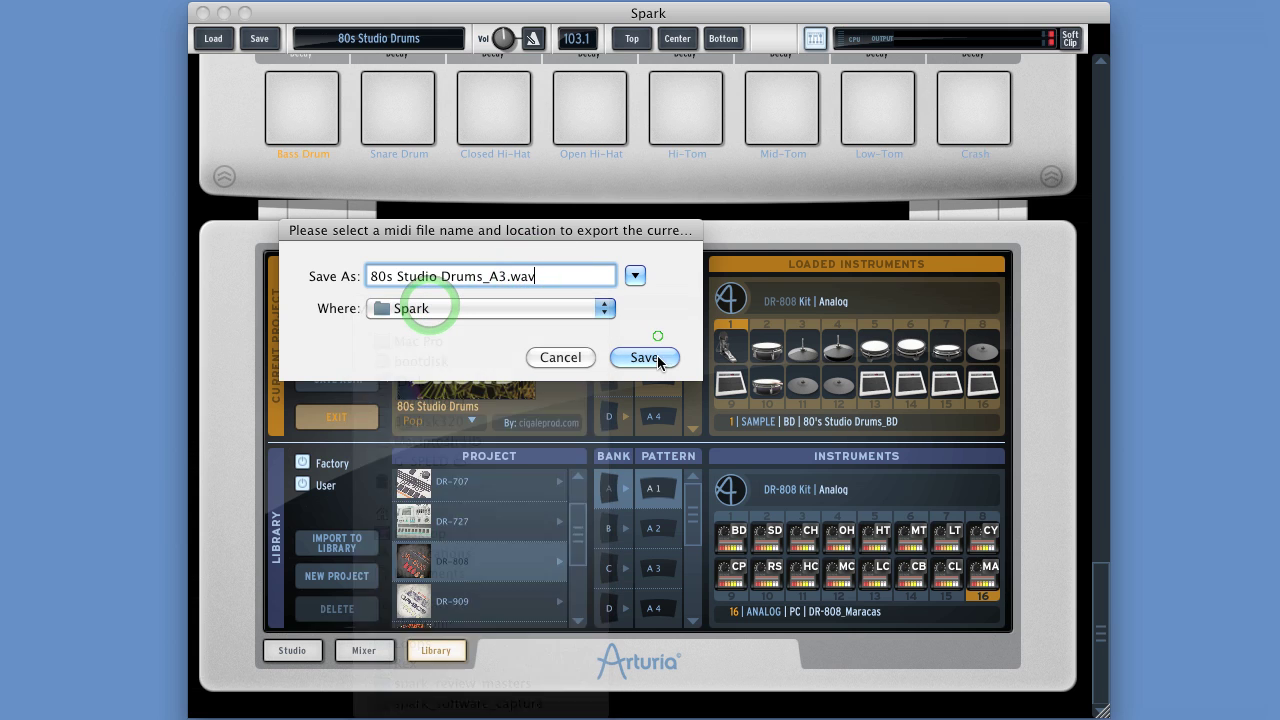
pyautogui.click(558, 355)
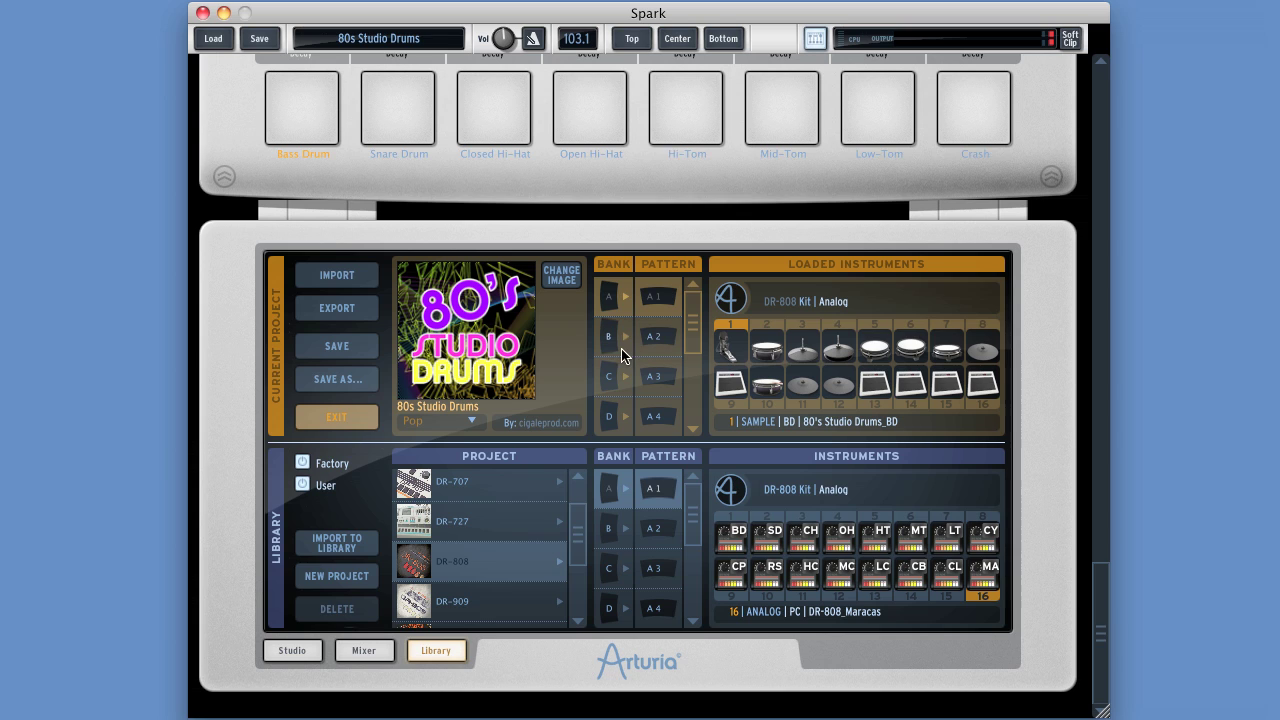
# Set the pattern drag-and-drop mode to MIDI file and export pattern A 1 of the current project to the desktop.
pyautogui.click(337, 309)
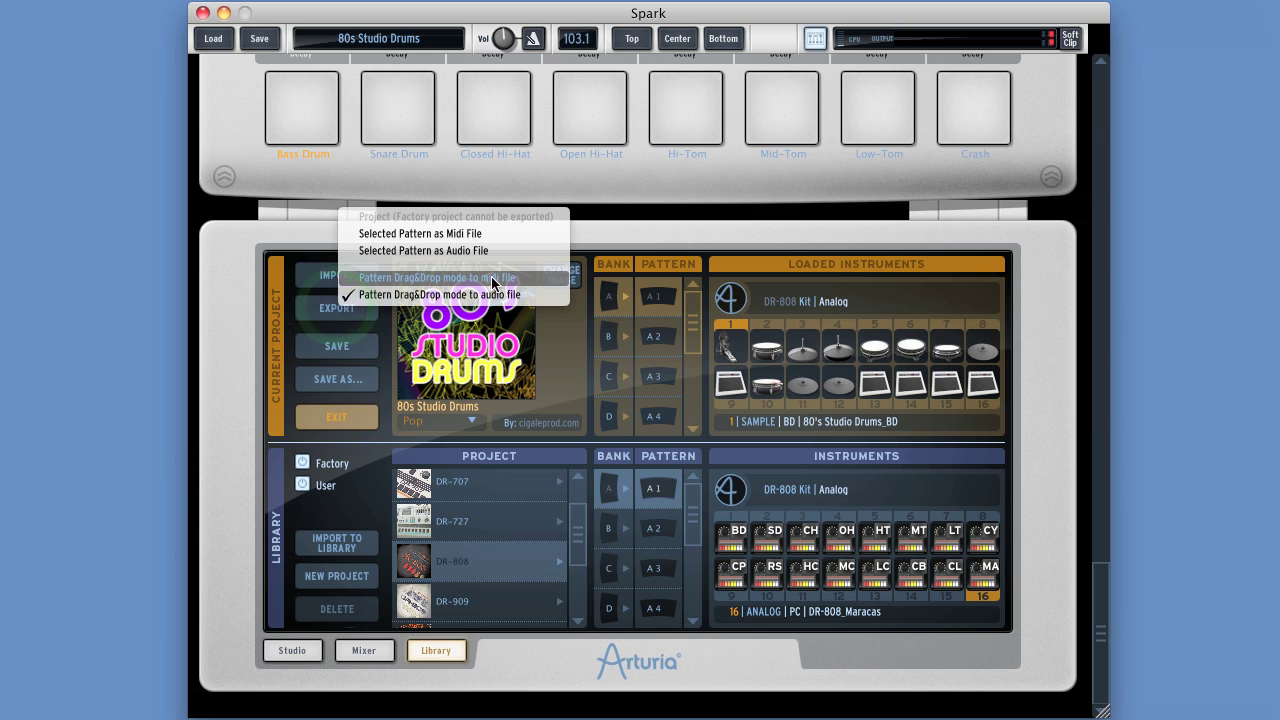
pyautogui.click(492, 284)
pyautogui.click(340, 310)
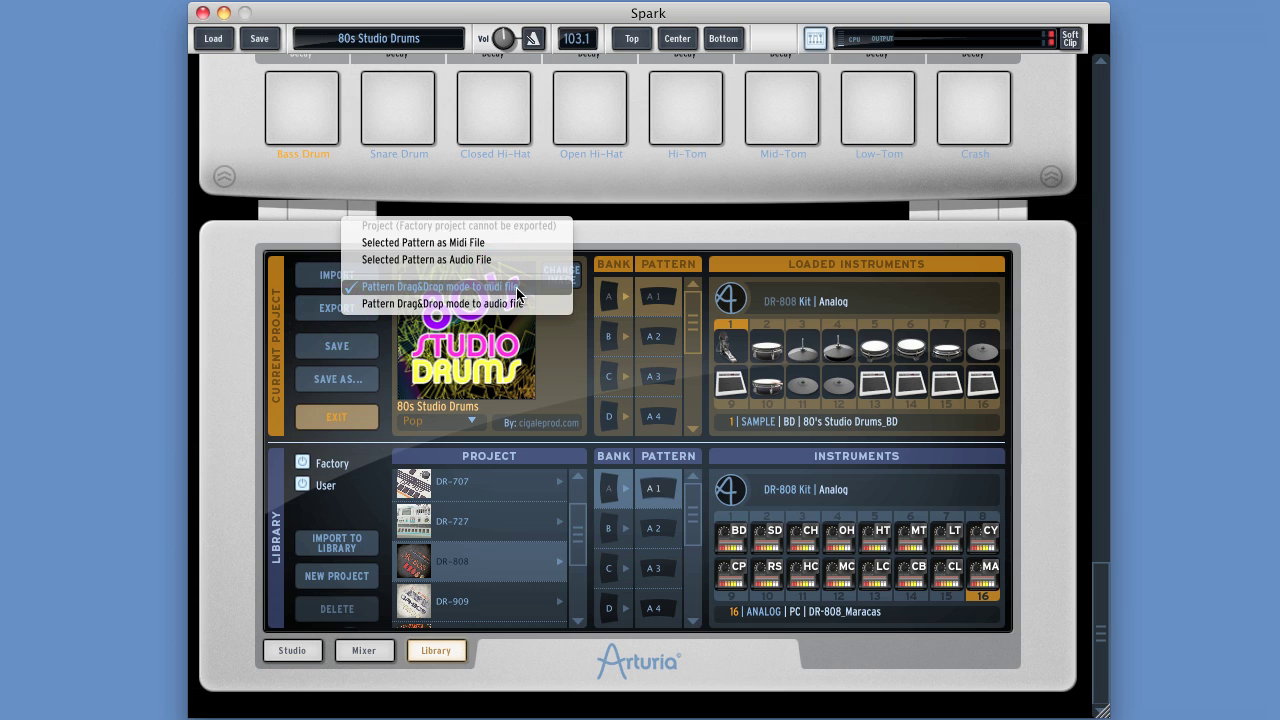
pyautogui.click(668, 297)
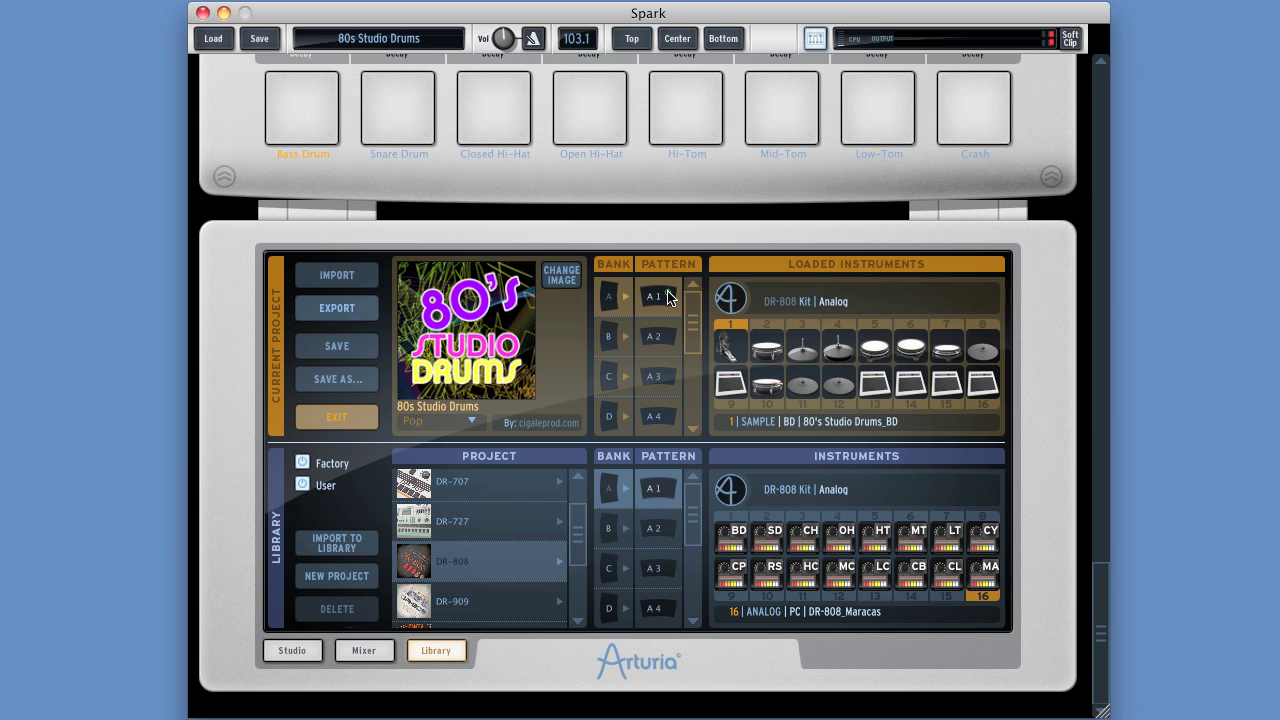
pyautogui.moveTo(660, 298); pyautogui.dragTo(93, 388)
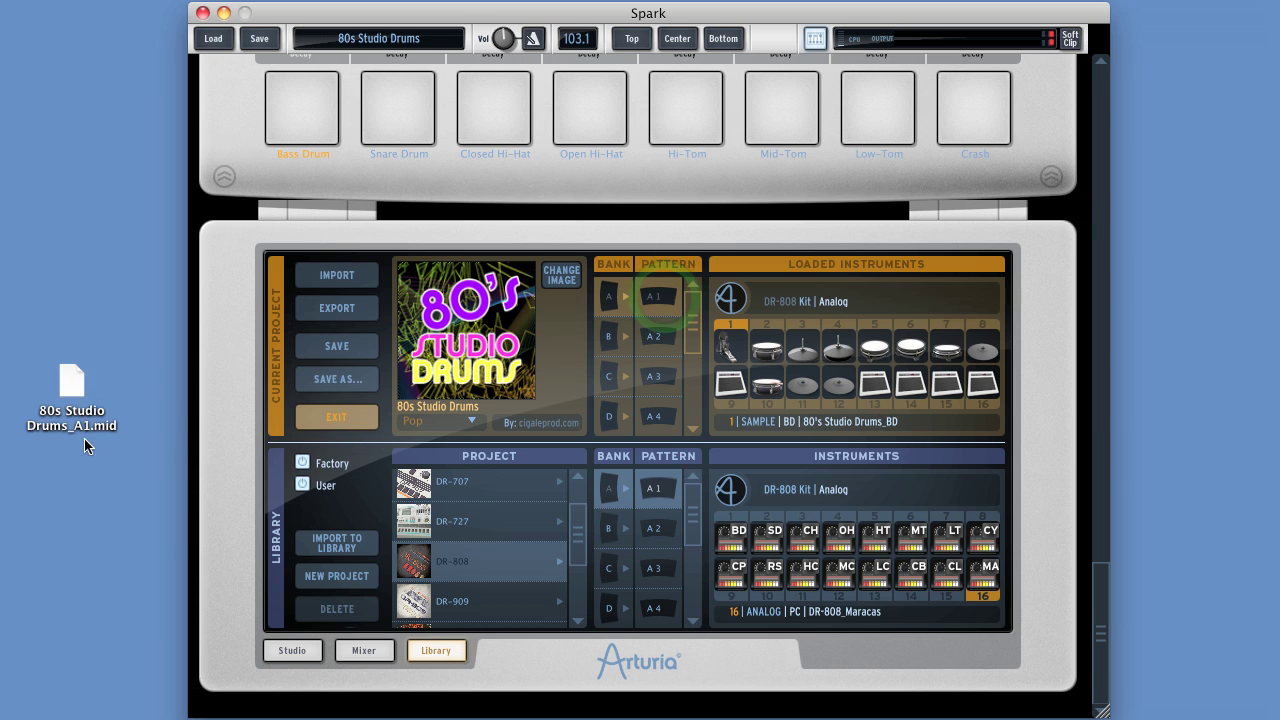
pyautogui.rightClick(89, 383)
pyautogui.click(544, 351)
# Export the whole of the current project's bank A to the desktop as MIDI files, and move the exported files to the trash.
pyautogui.moveTo(607, 300); pyautogui.dragTo(78, 400)
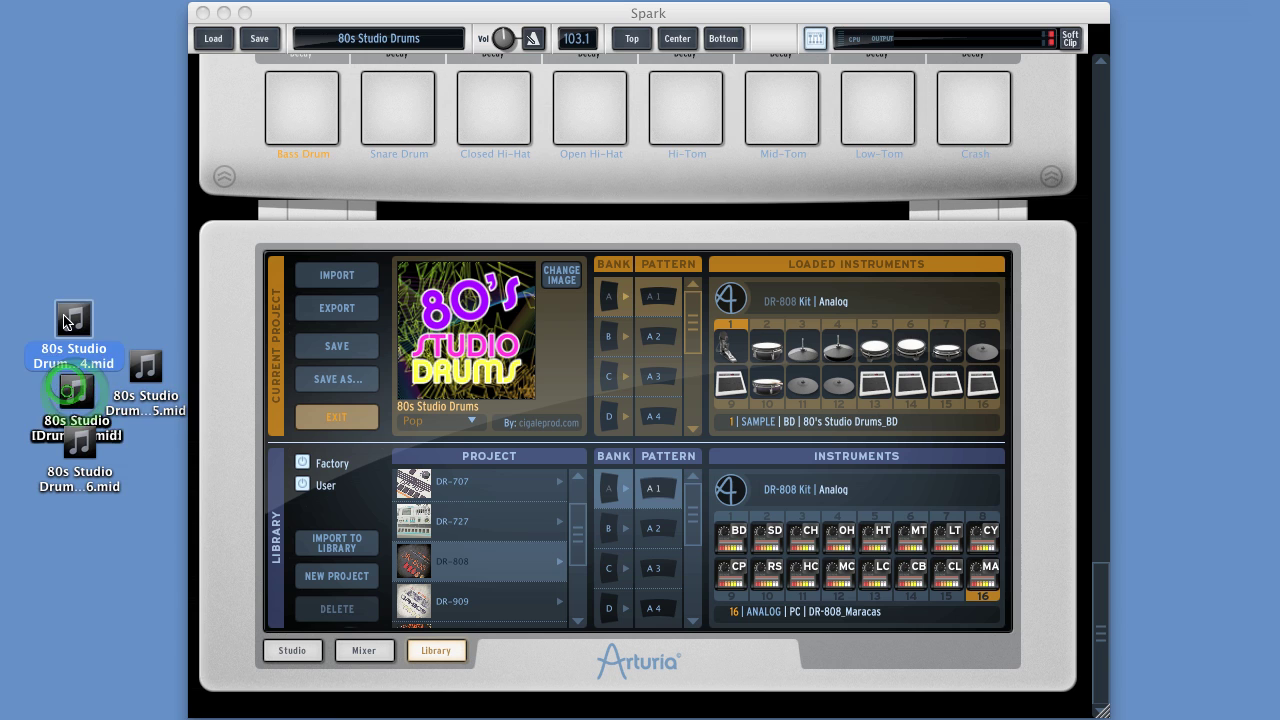
pyautogui.moveTo(33, 242); pyautogui.dragTo(167, 531)
pyautogui.rightClick(66, 404)
pyautogui.click(250, 470)
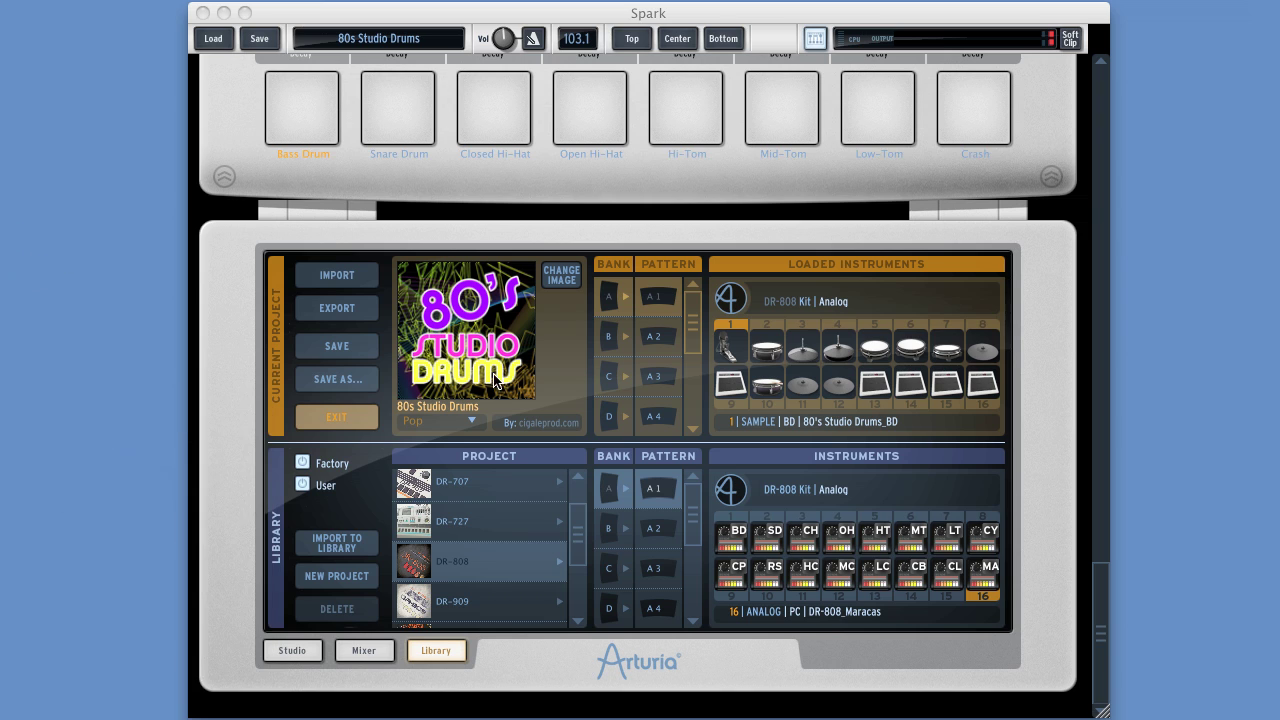
# With the drag-and-drop mode set to audio file, export pattern A 1 to the desktop and move the WAV file to the trash.
pyautogui.click(335, 314)
pyautogui.click(335, 314)
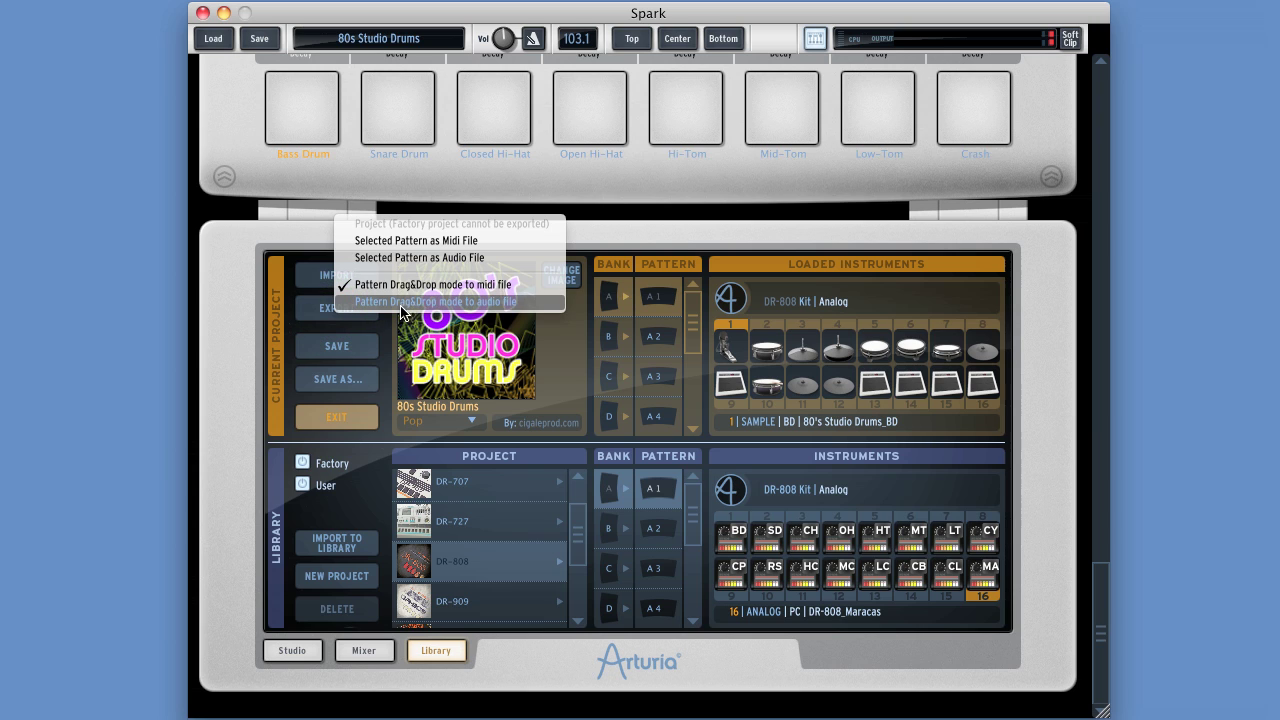
pyautogui.click(497, 302)
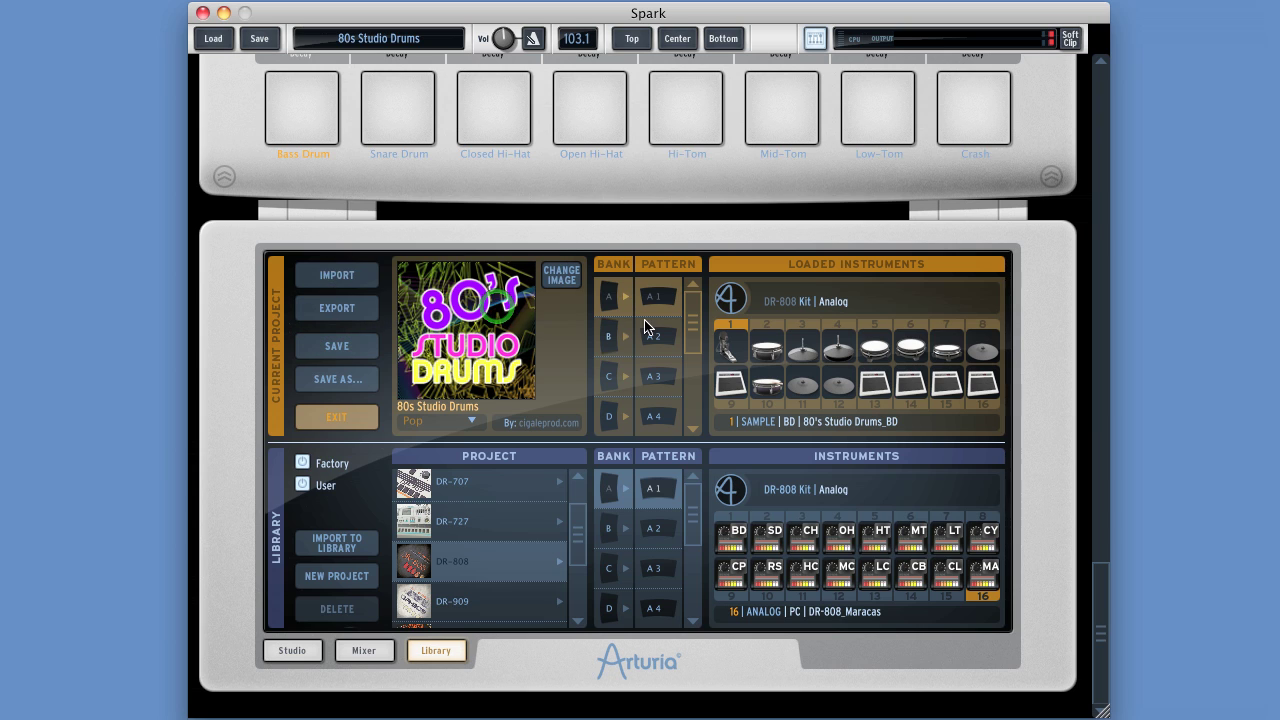
pyautogui.moveTo(658, 297); pyautogui.dragTo(84, 385)
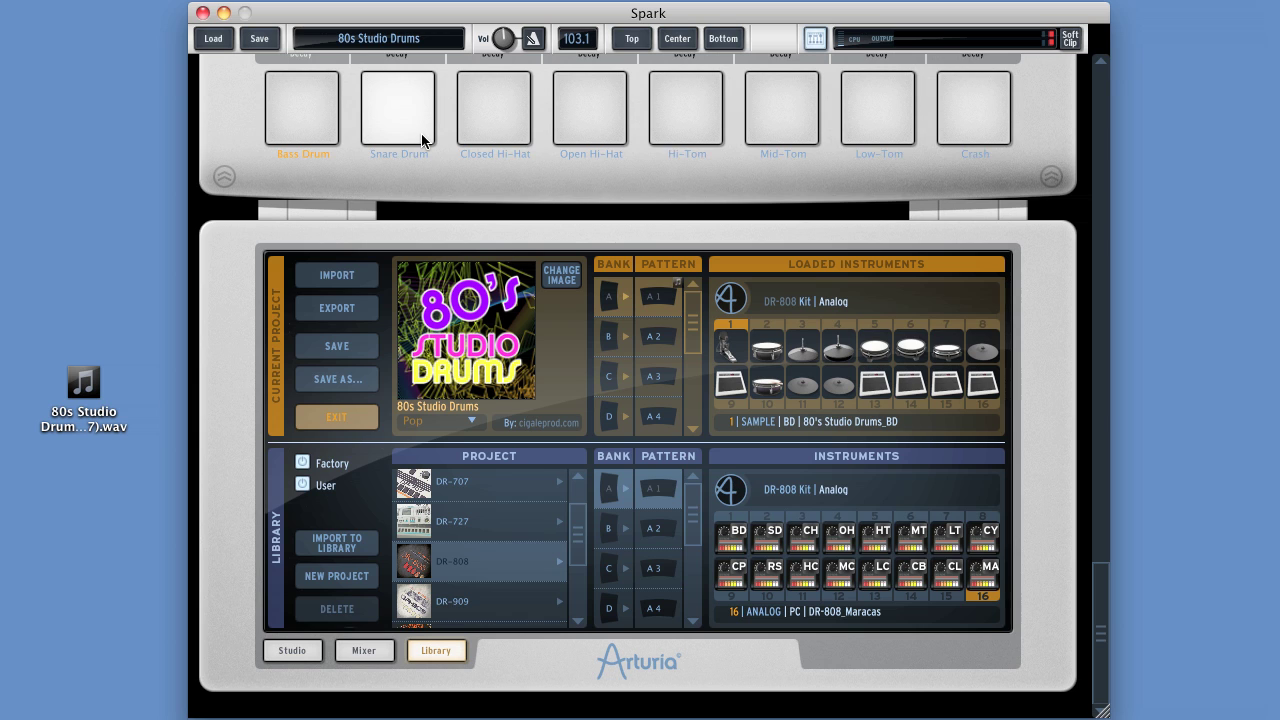
pyautogui.rightClick(90, 383)
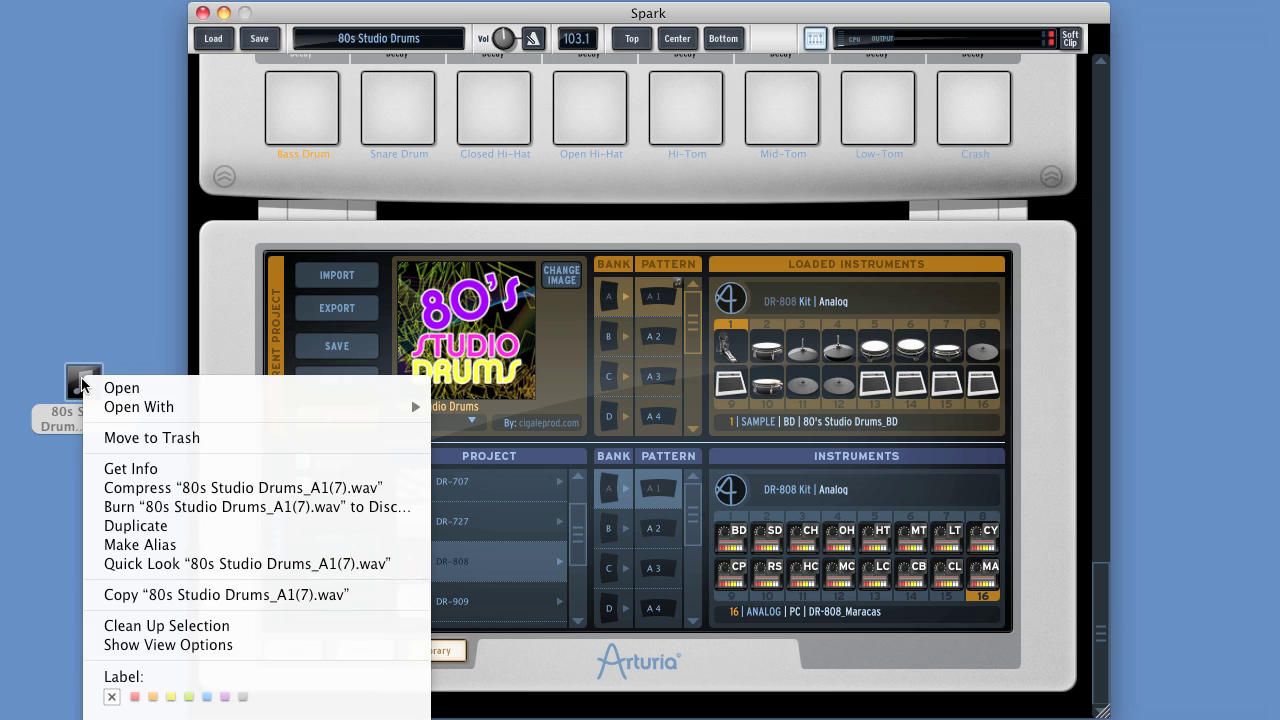
pyautogui.click(145, 442)
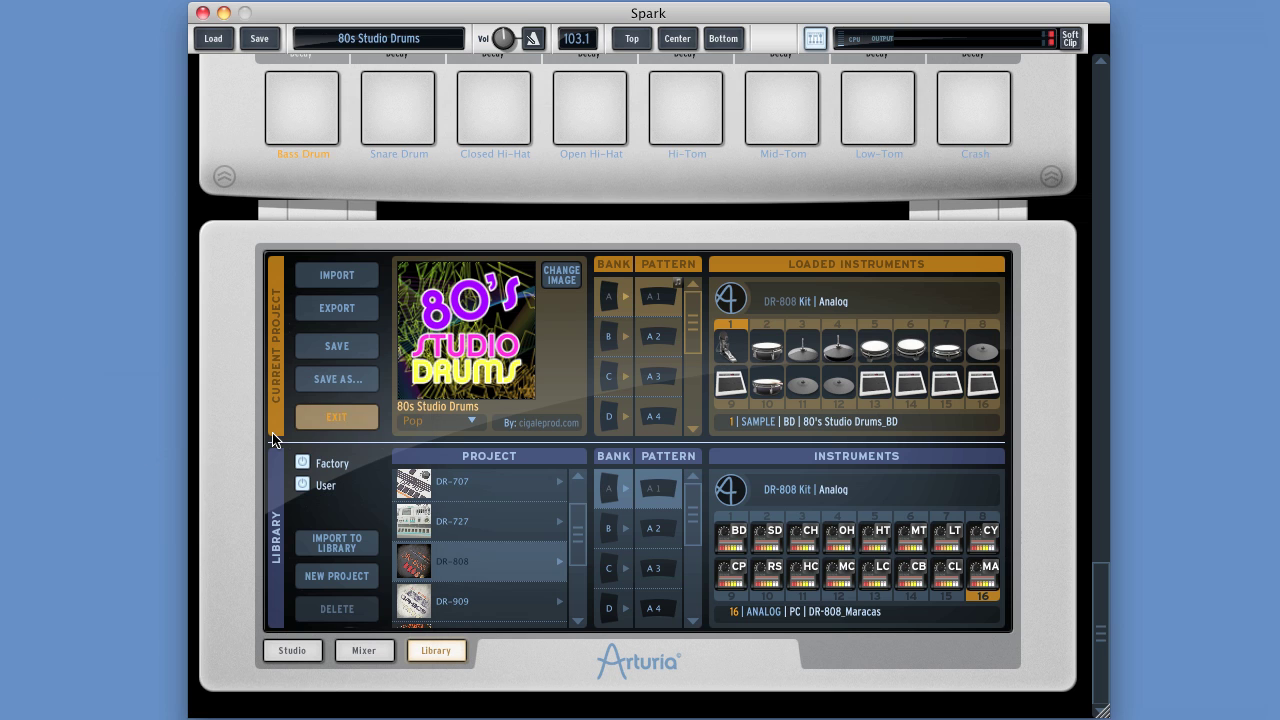
# Review the export options, and view the patterns in banks B and A of the current project.
pyautogui.click(337, 308)
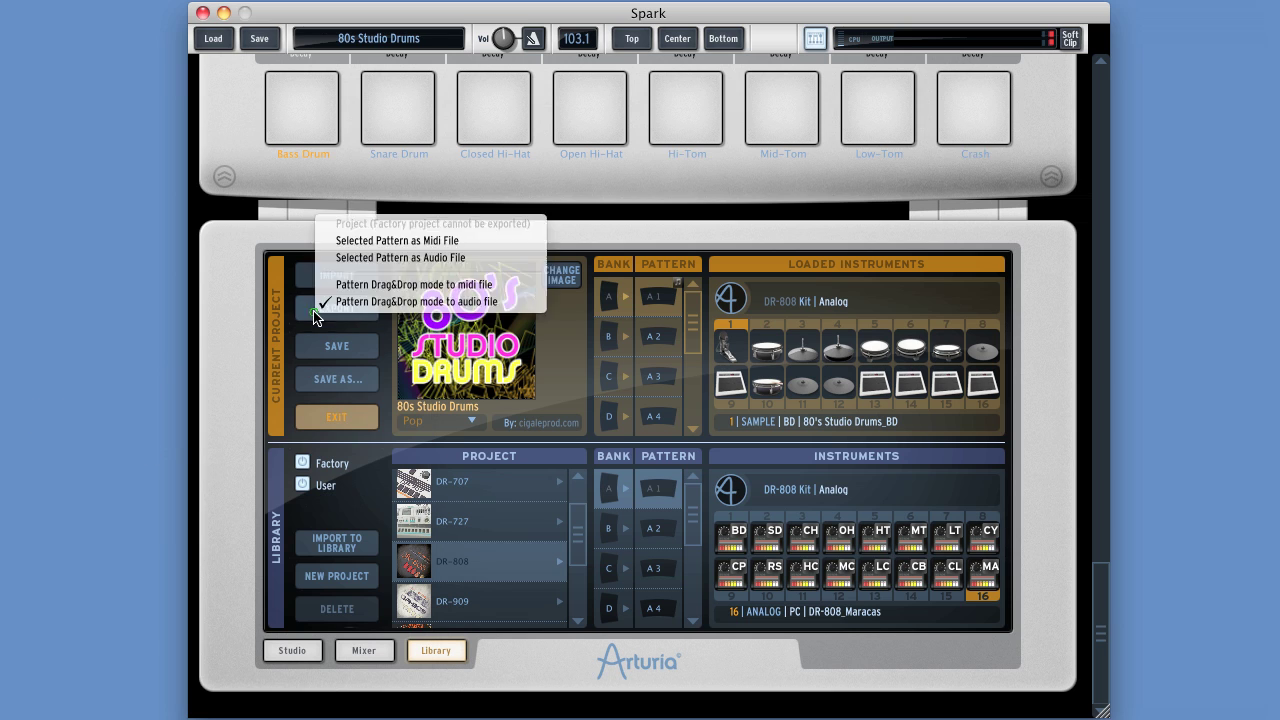
pyautogui.click(587, 236)
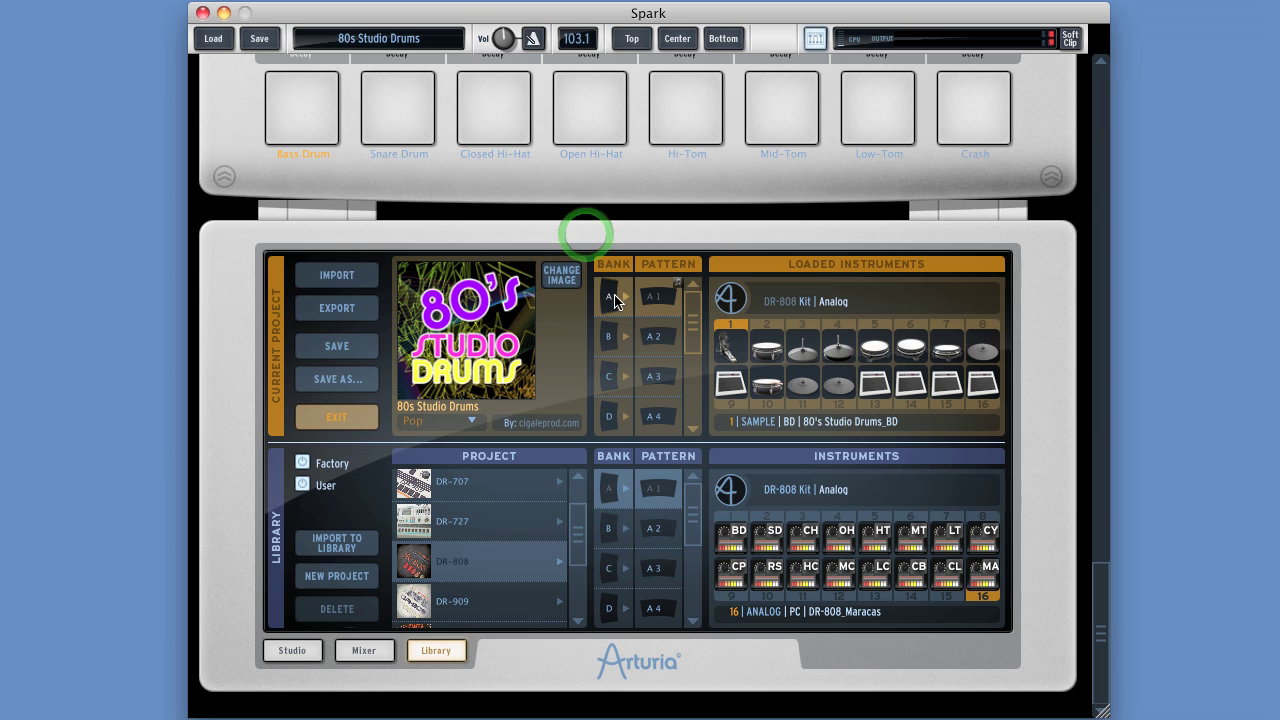
pyautogui.click(612, 337)
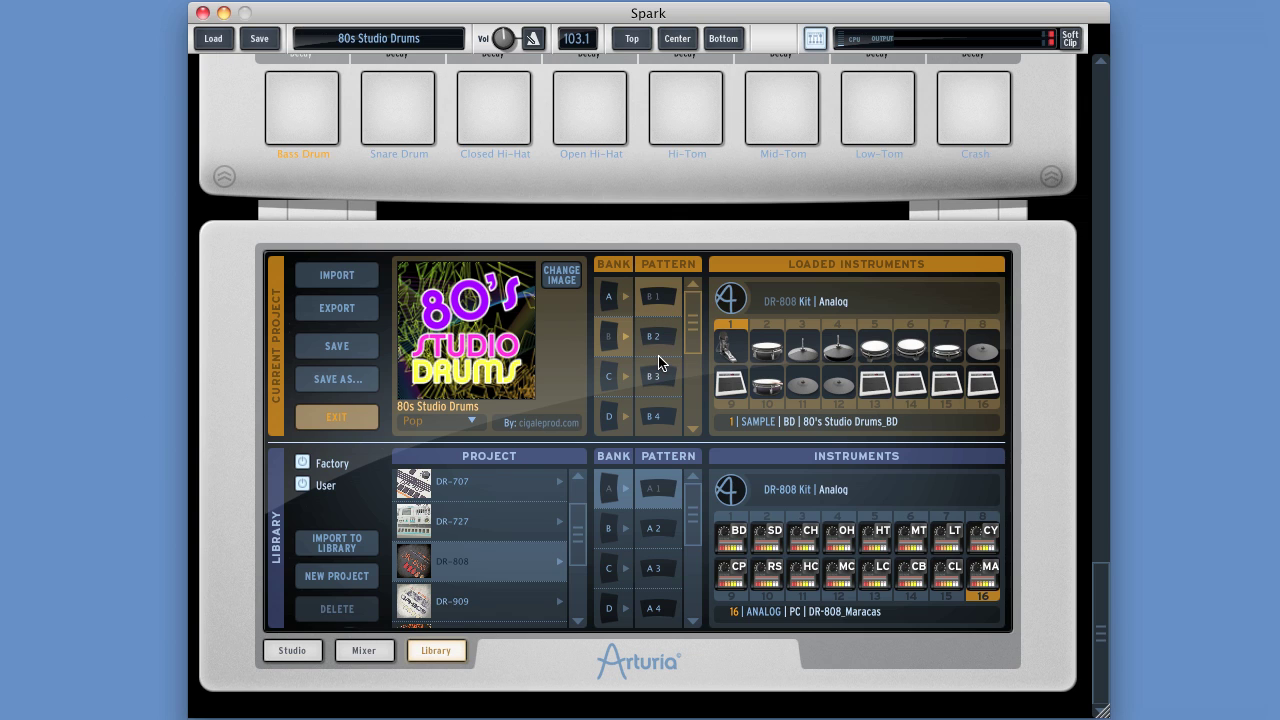
pyautogui.click(602, 295)
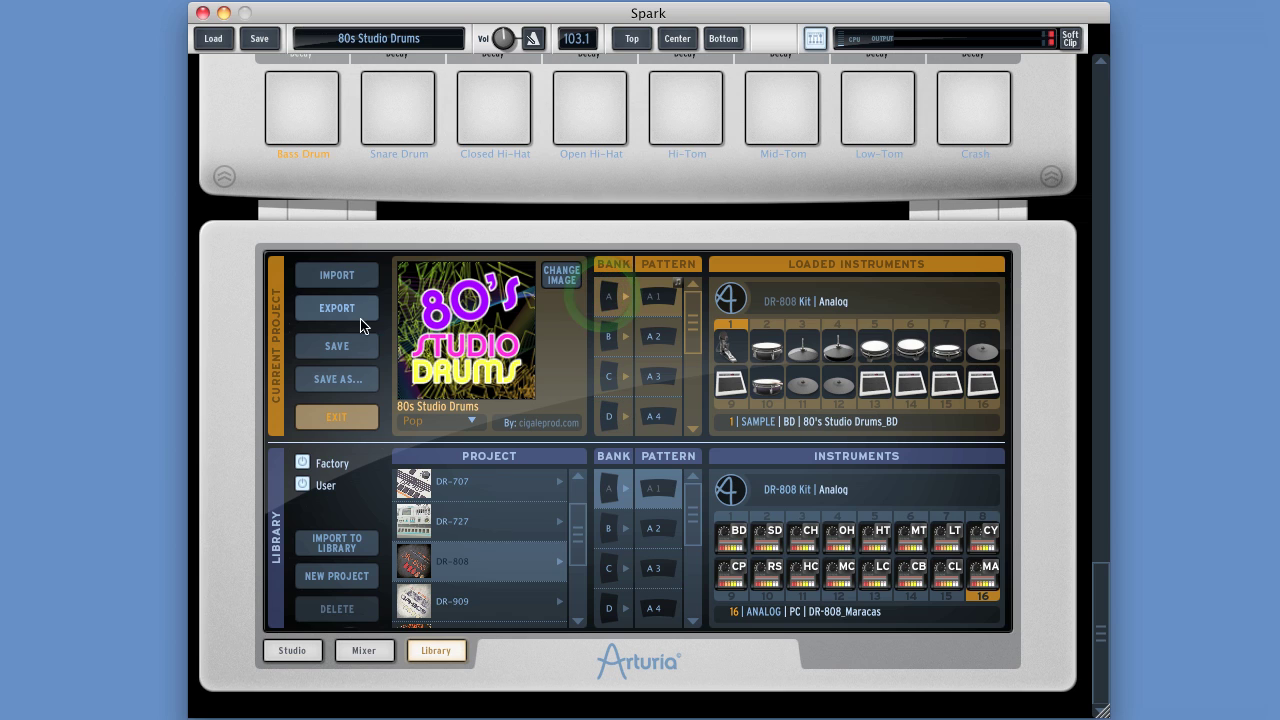
# Load the user project 80s Studio Drums_choke from the library and review its export options.
pyautogui.click(579, 528)
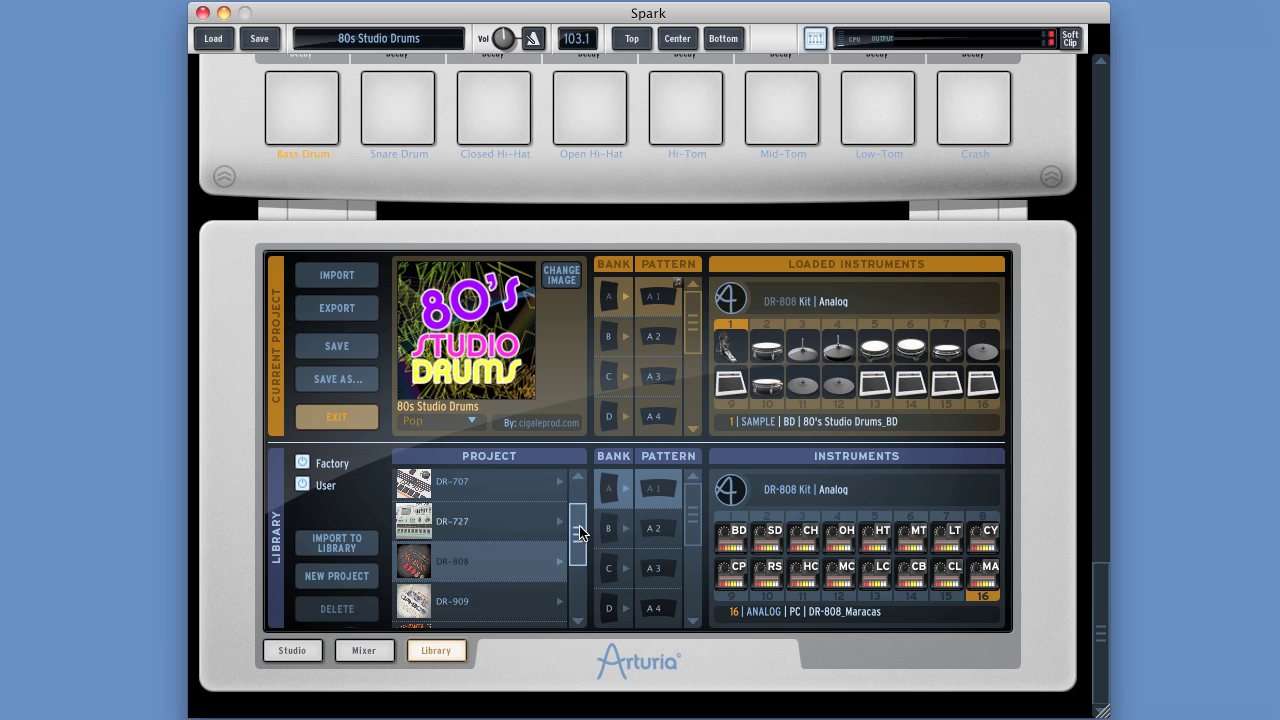
pyautogui.doubleClick(424, 540)
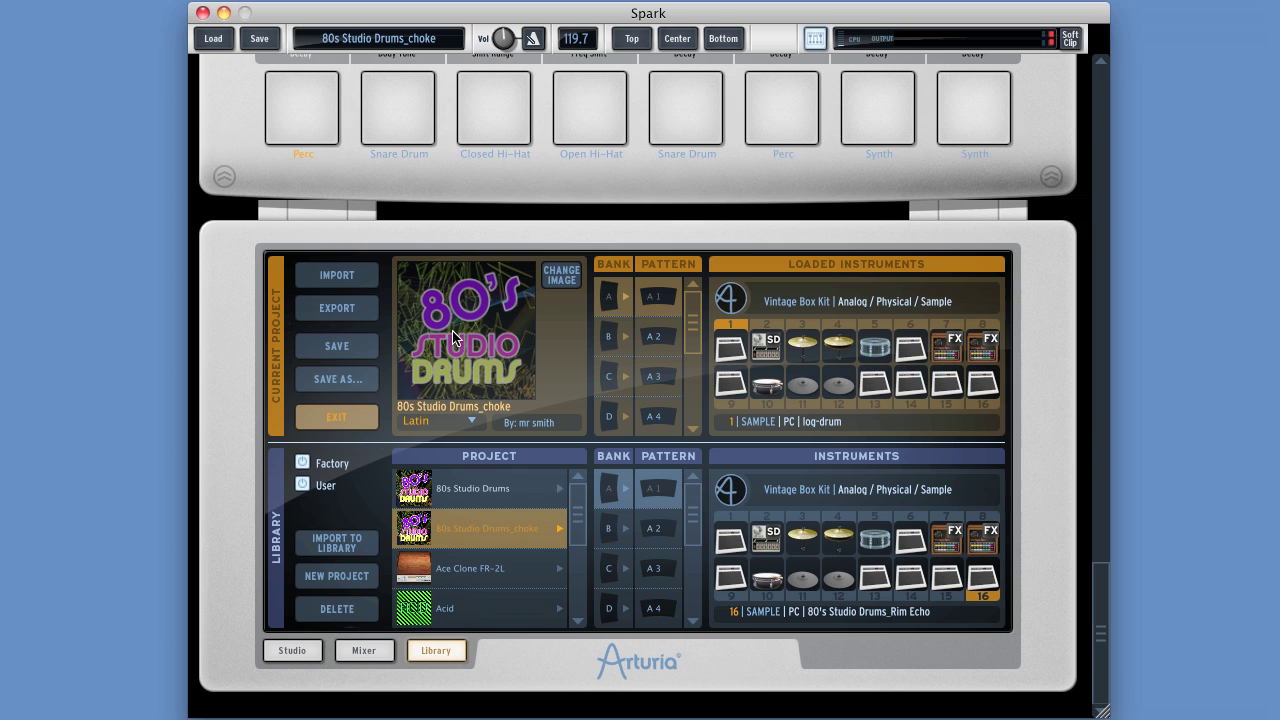
pyautogui.click(339, 309)
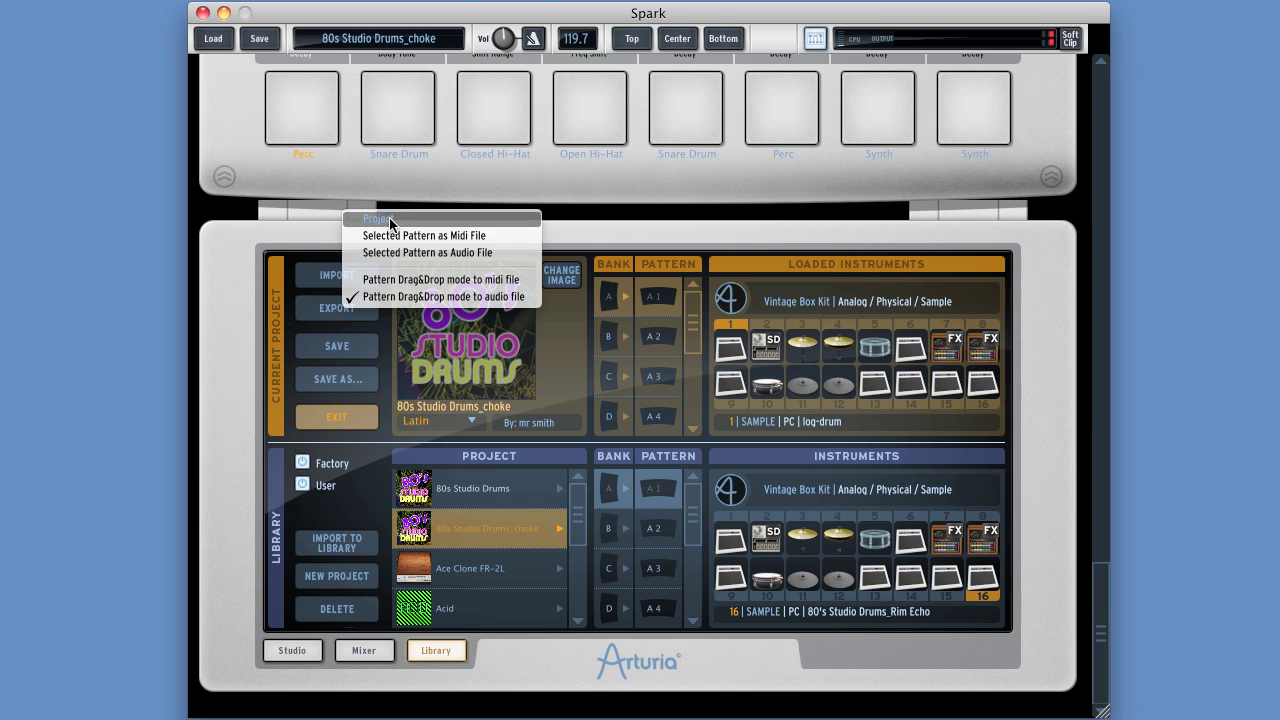
pyautogui.click(641, 229)
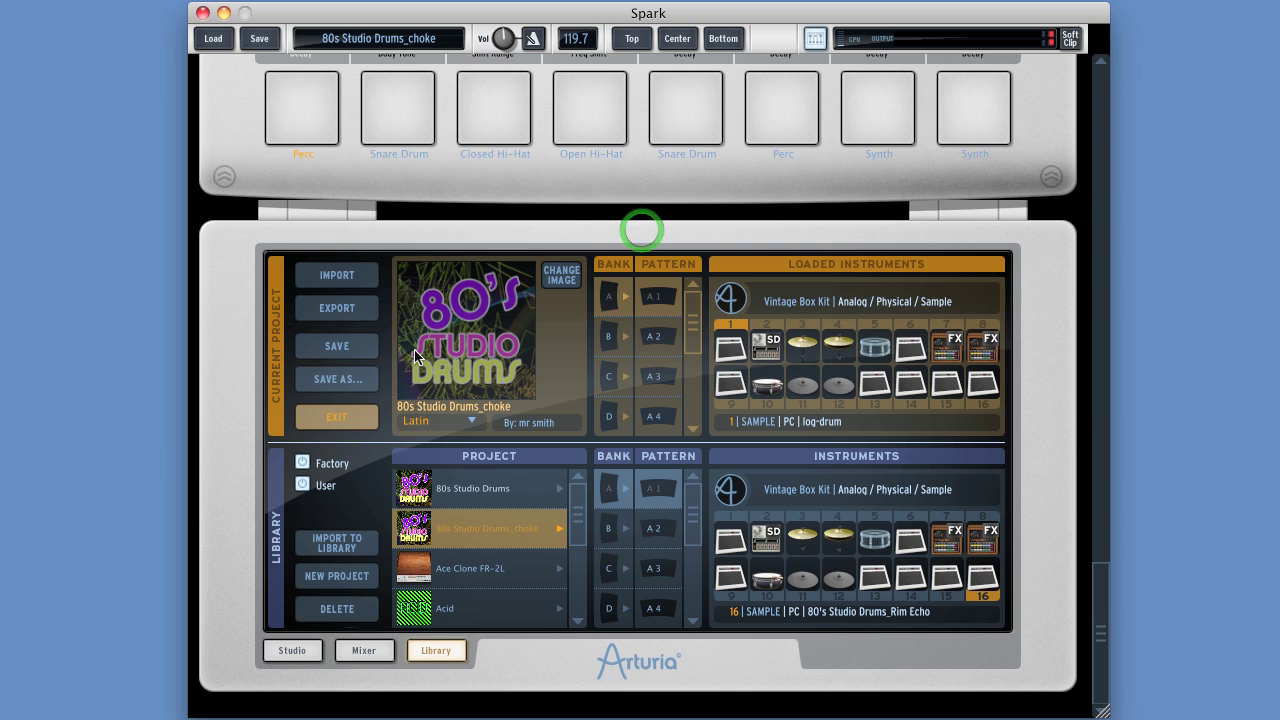
# Browse the MIDI files available for import into the current project without importing any.
pyautogui.click(339, 275)
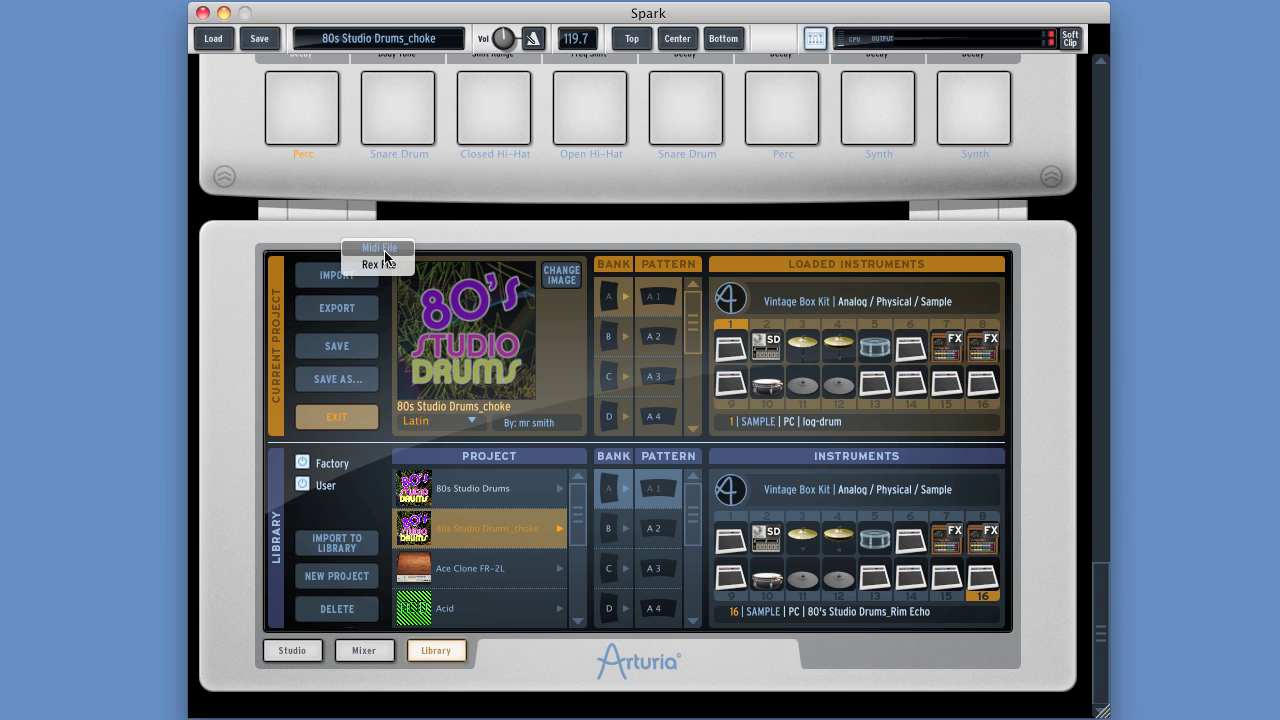
pyautogui.click(385, 249)
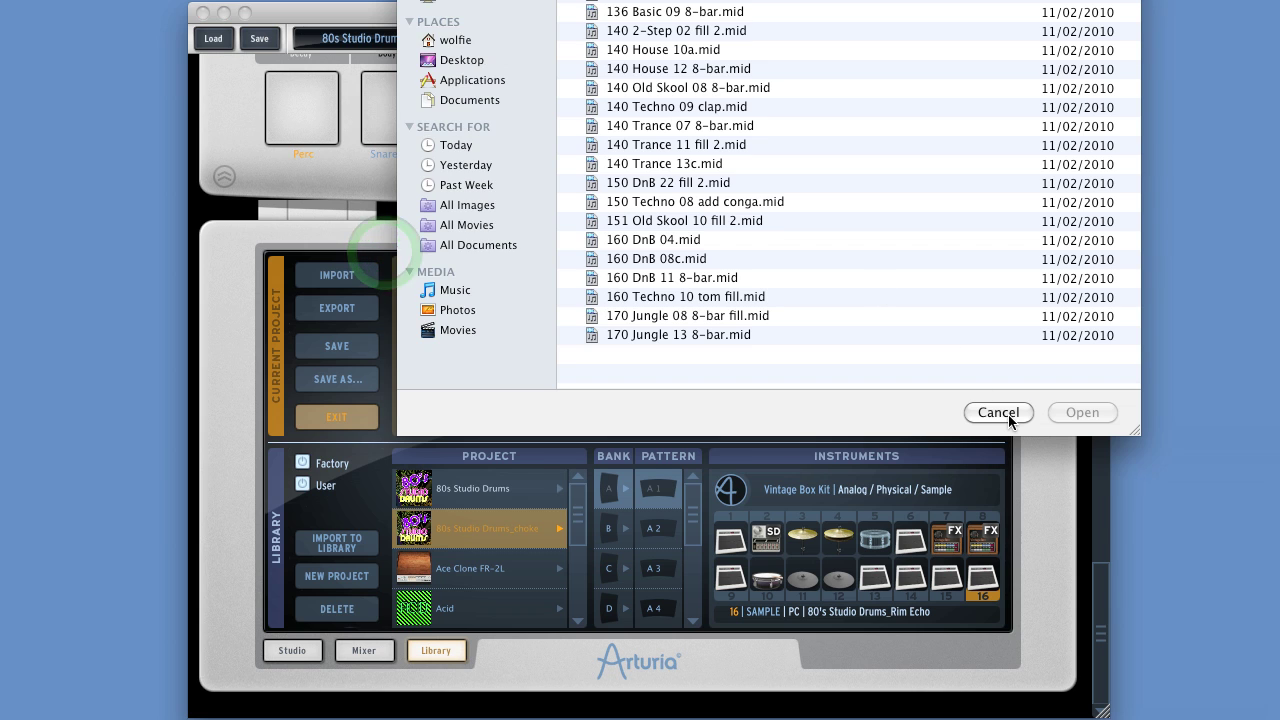
pyautogui.click(998, 412)
# Review the drum map models for MIDI pattern import in the preferences, and return to the library's import file types.
pyautogui.click(631, 38)
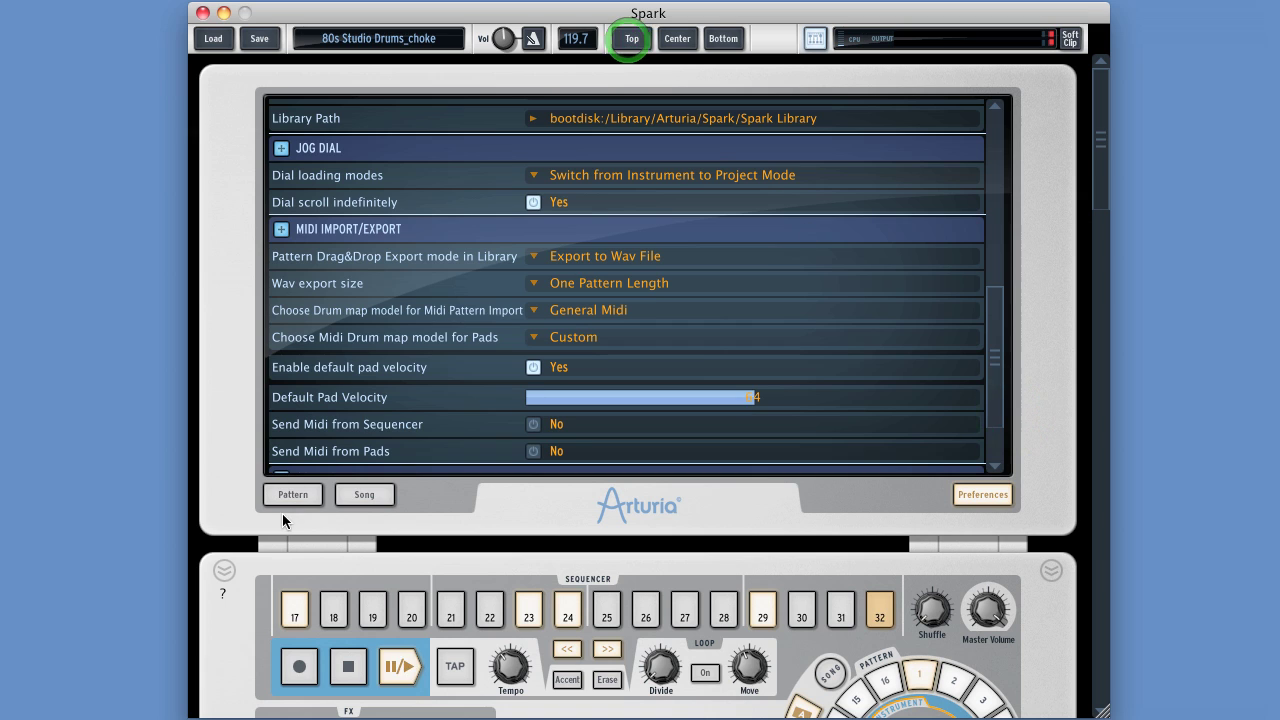
pyautogui.click(290, 497)
pyautogui.click(980, 494)
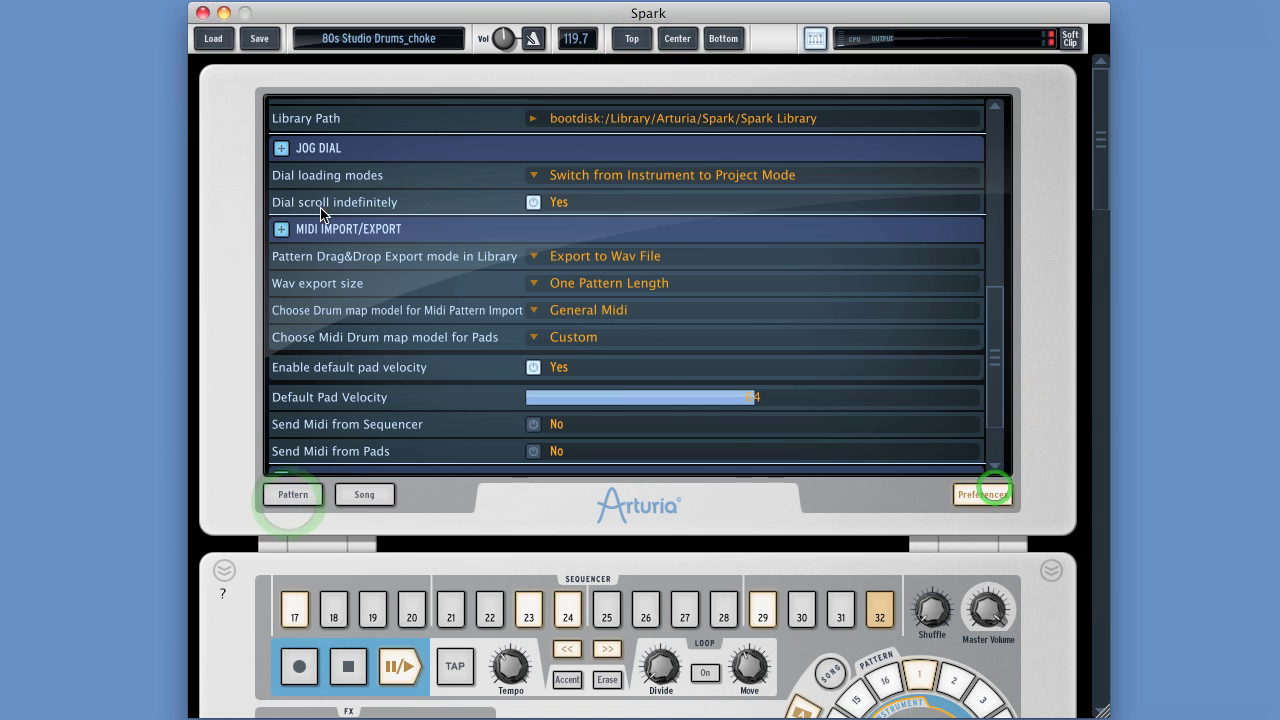
pyautogui.click(295, 312)
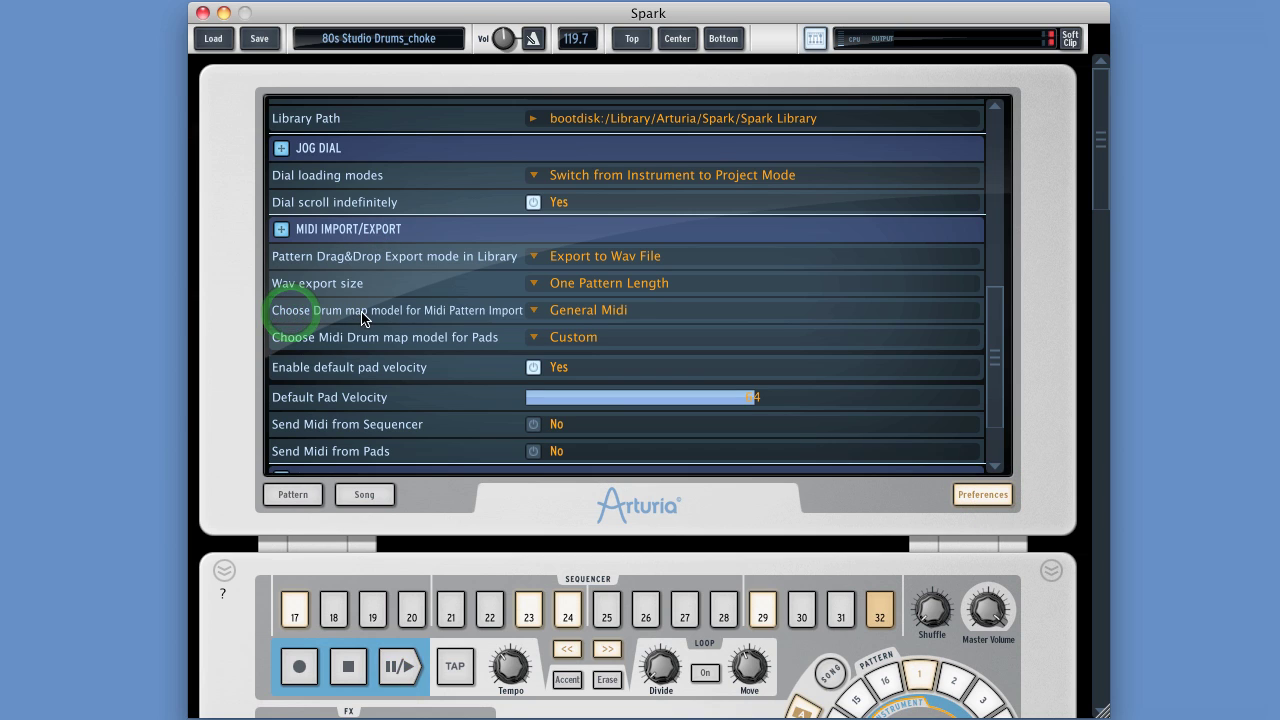
pyautogui.click(614, 318)
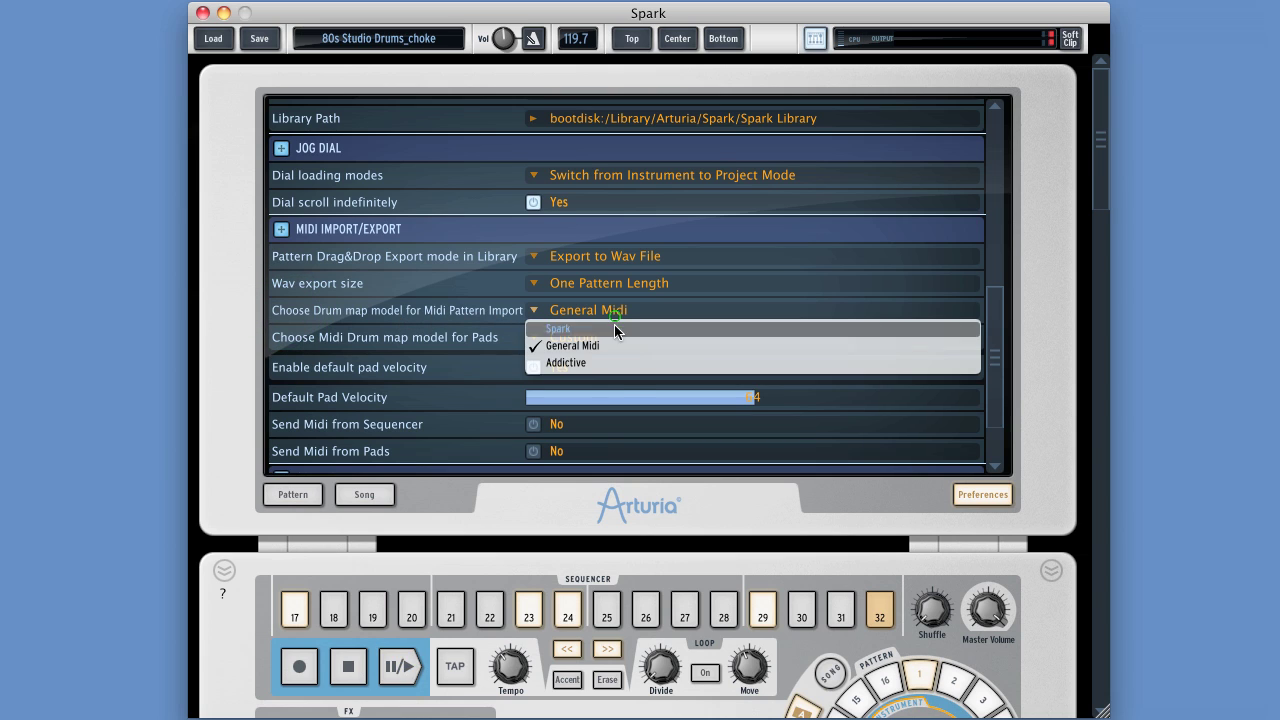
pyautogui.click(723, 38)
pyautogui.click(443, 641)
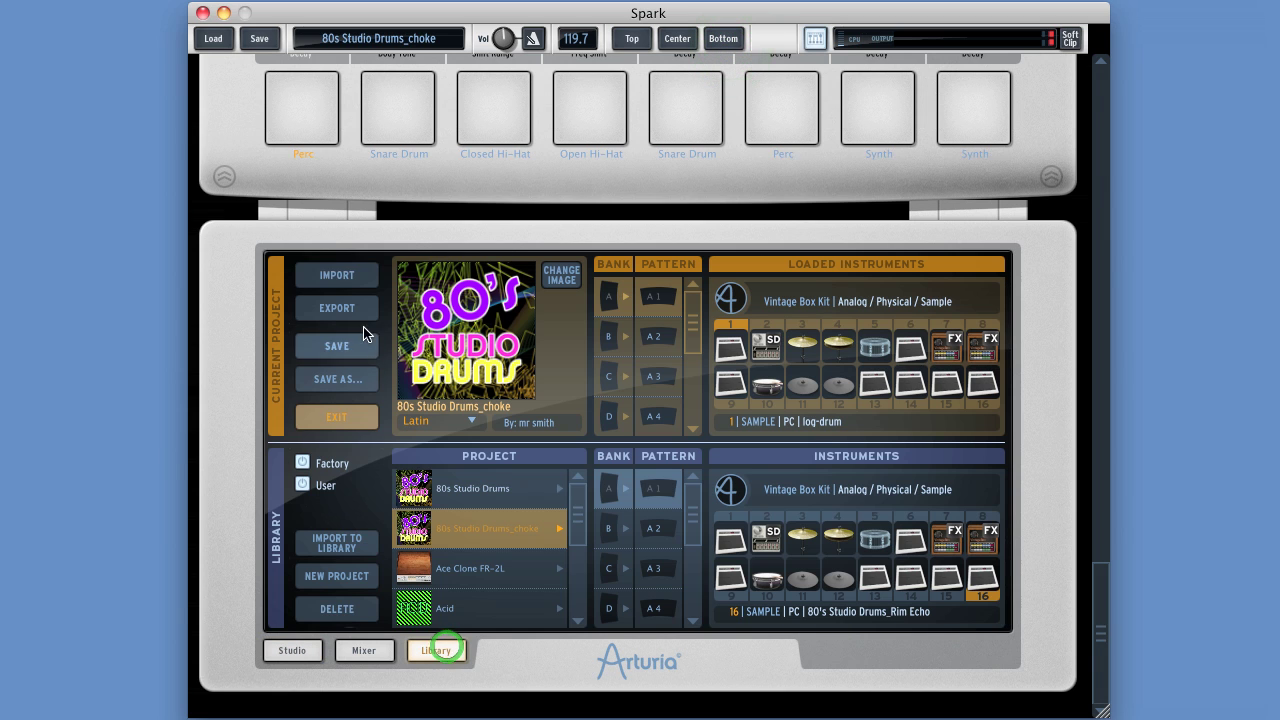
pyautogui.click(342, 280)
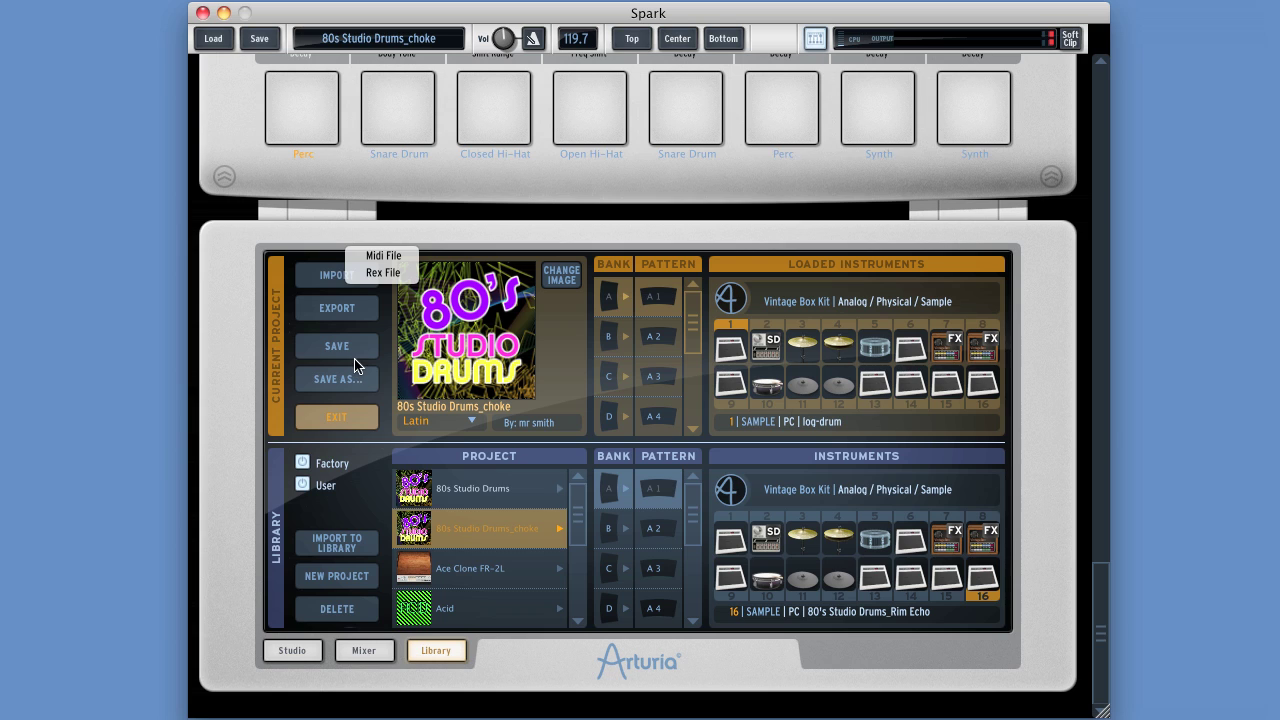
pyautogui.click(477, 365)
# Check the current project's style choices and save the project without a copy of its audio samples.
pyautogui.click(448, 423)
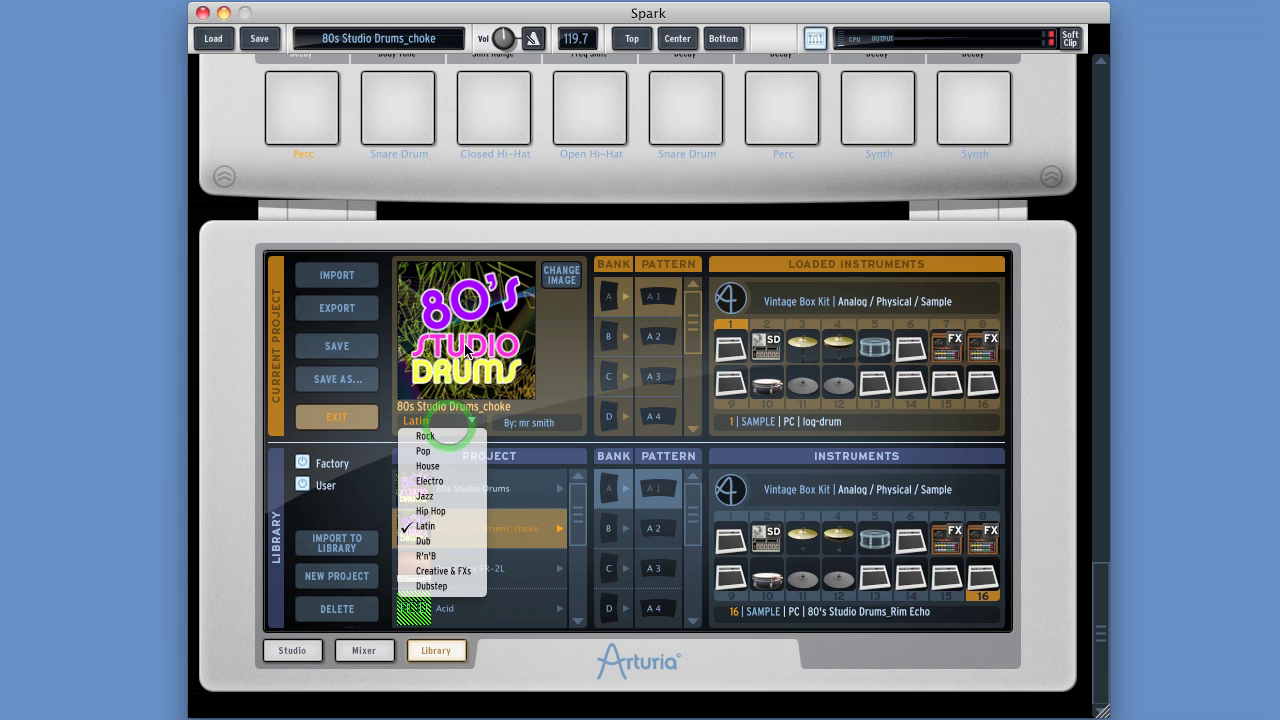
pyautogui.click(528, 360)
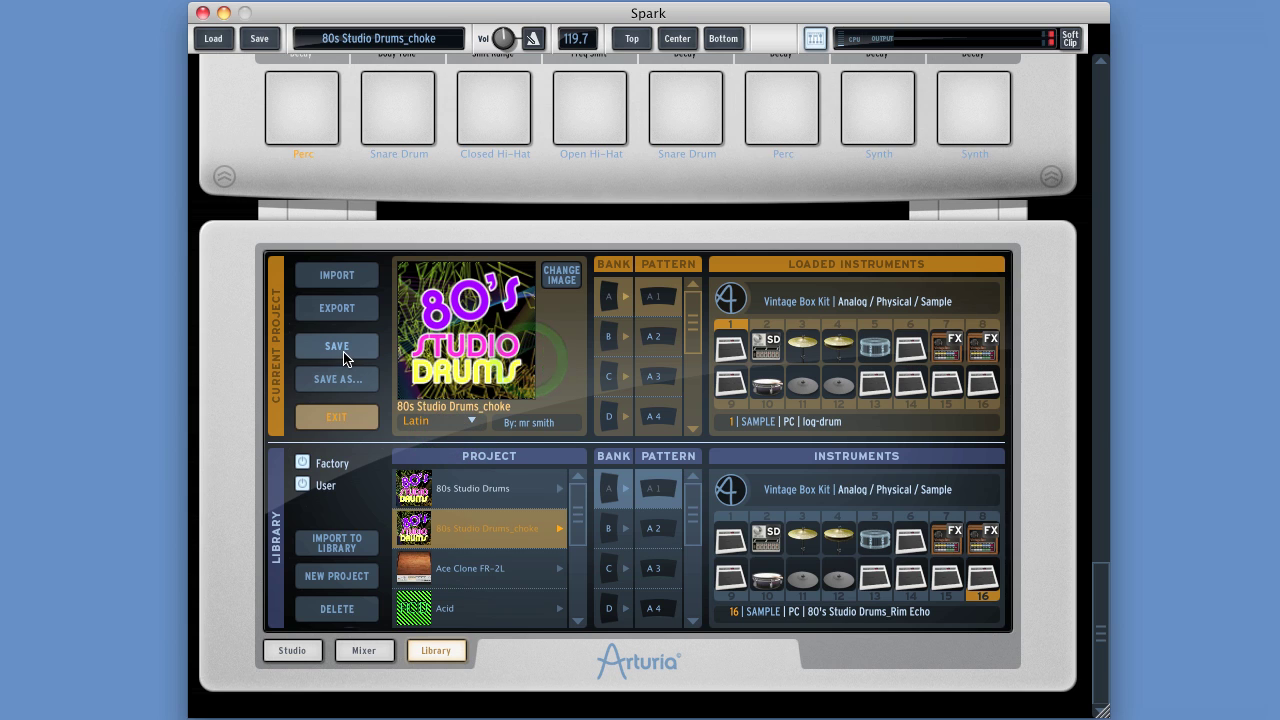
pyautogui.click(335, 349)
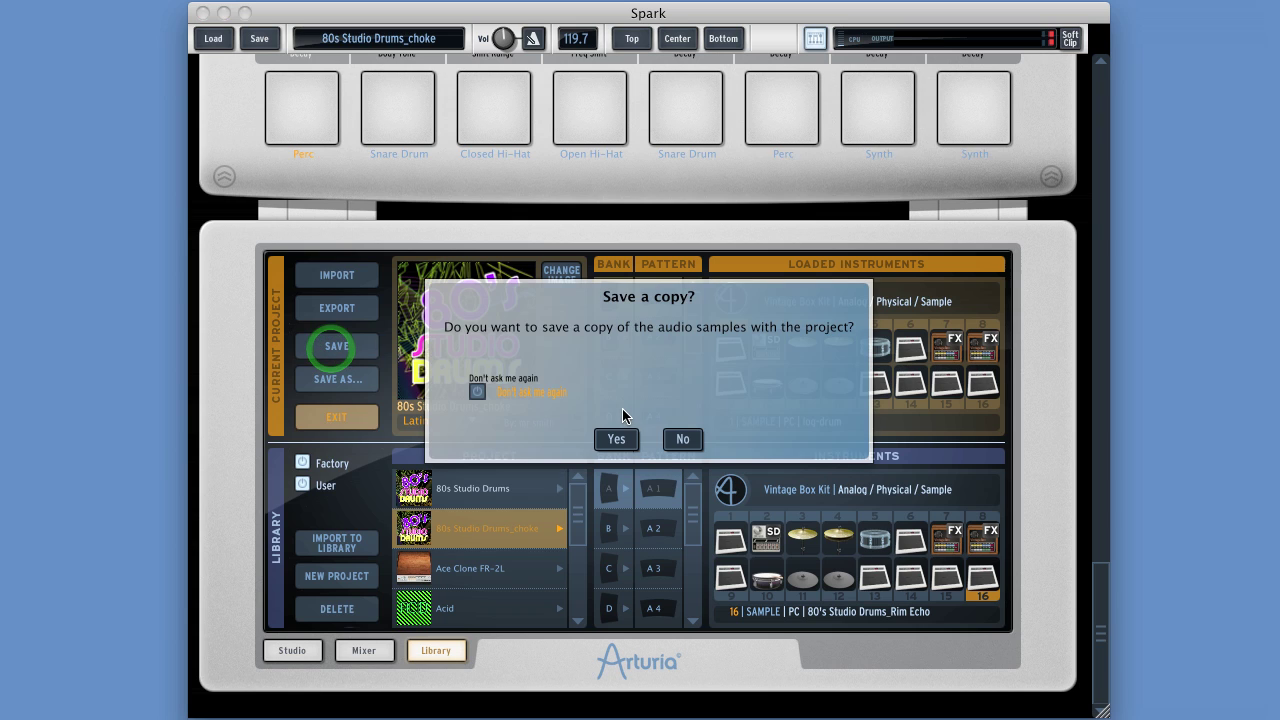
pyautogui.click(690, 441)
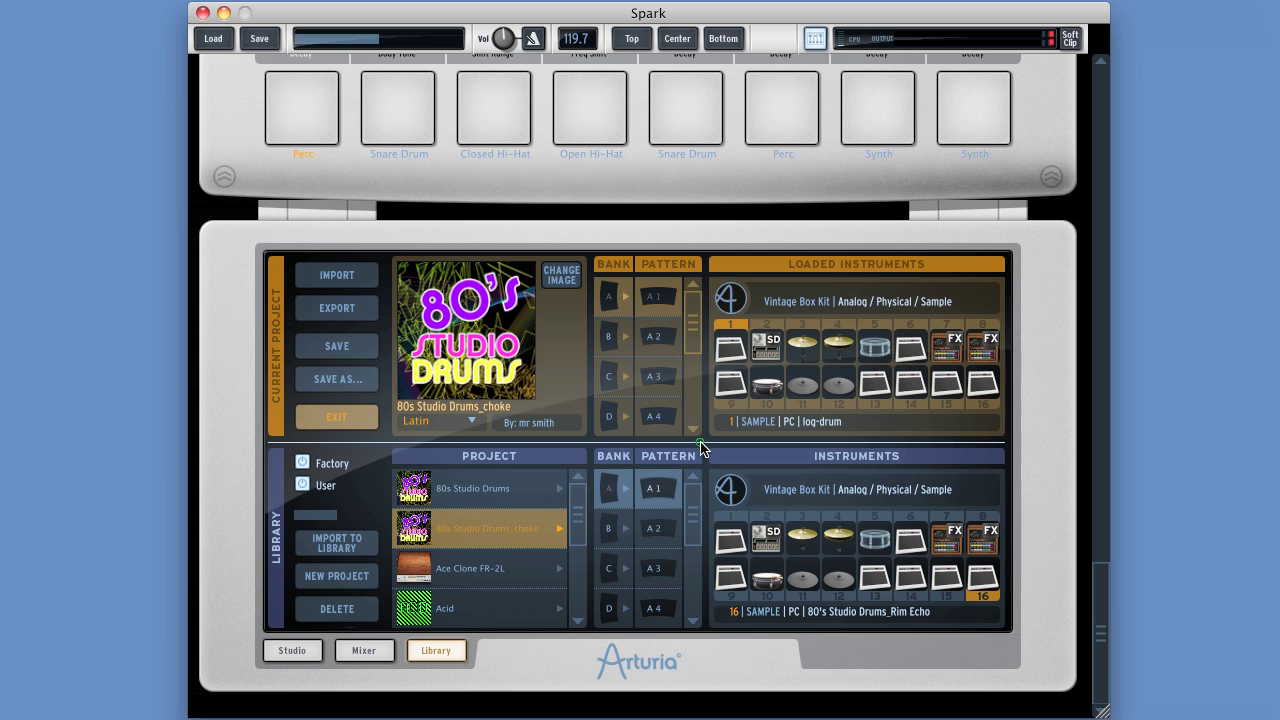
# Set the current project's style to Hip Hop and enter the author's name.
pyautogui.click(472, 422)
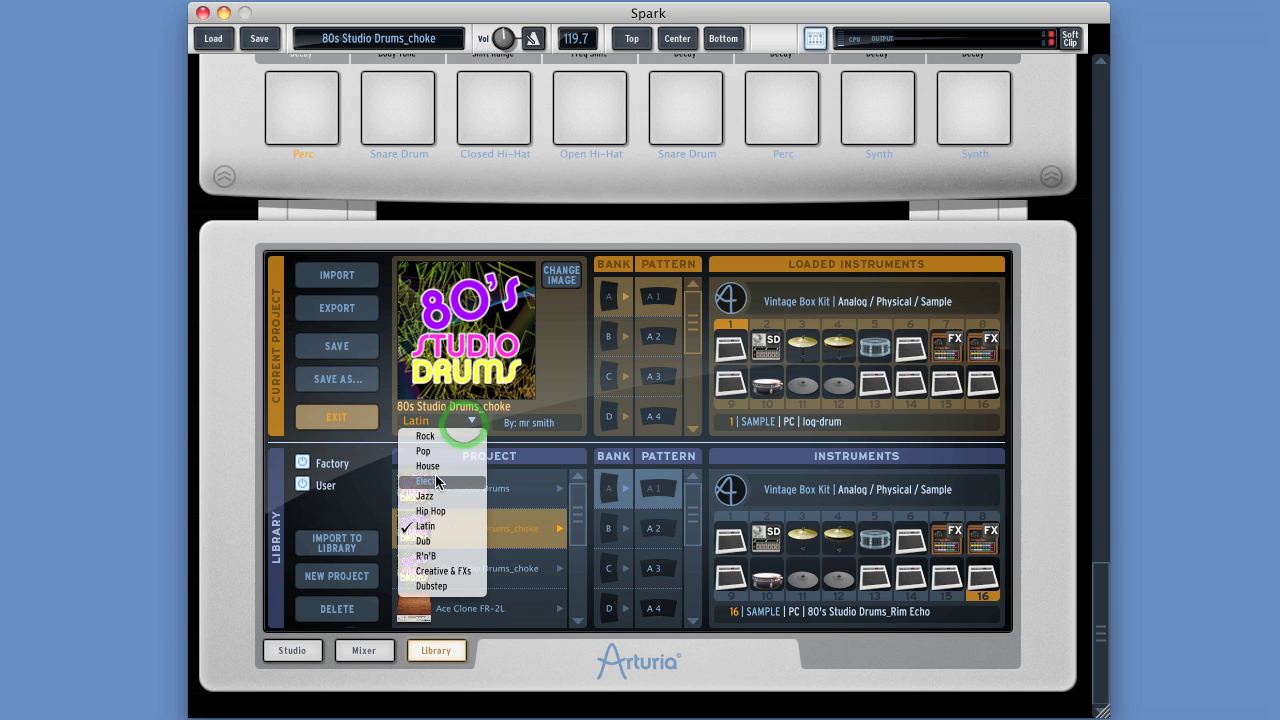
pyautogui.click(512, 386)
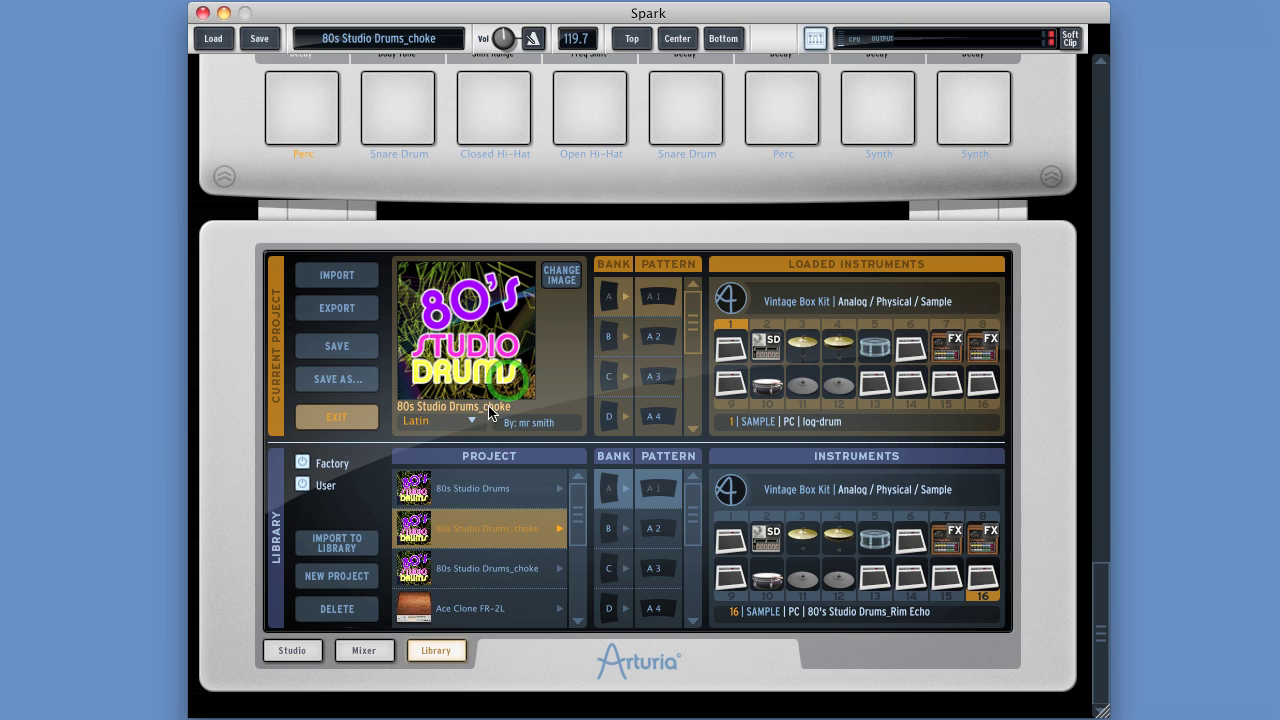
pyautogui.click(476, 420)
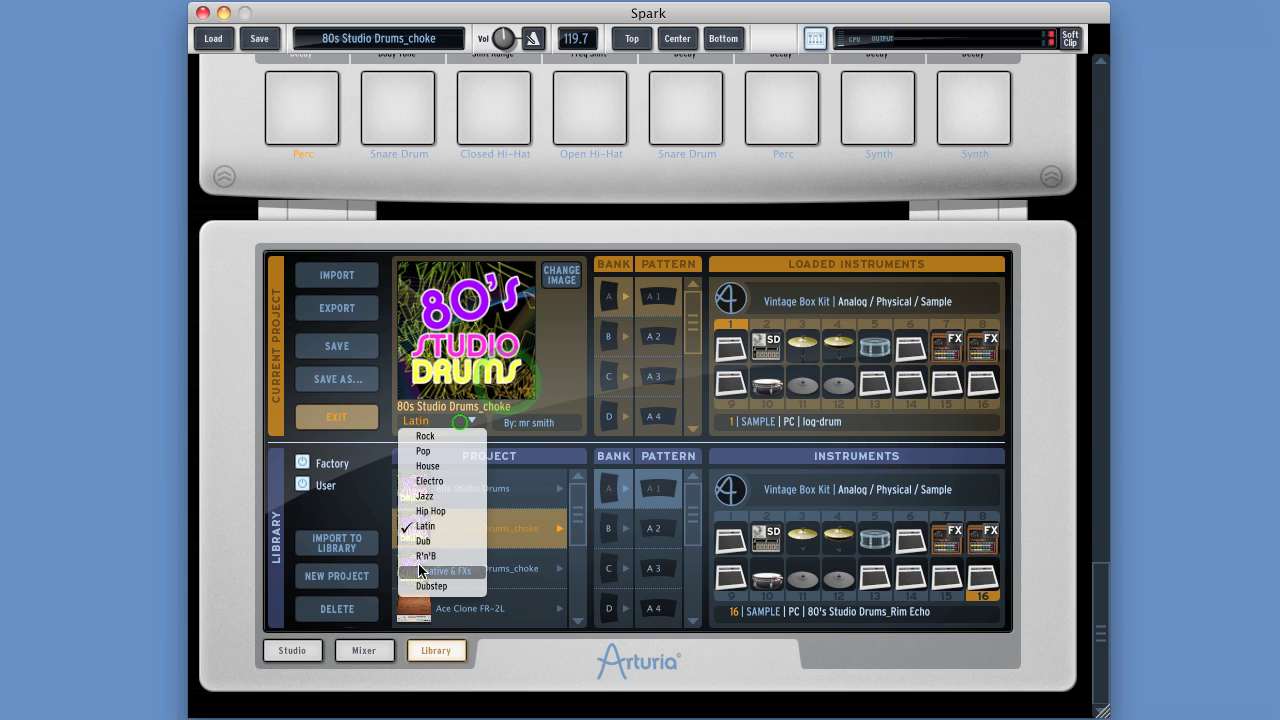
pyautogui.click(430, 512)
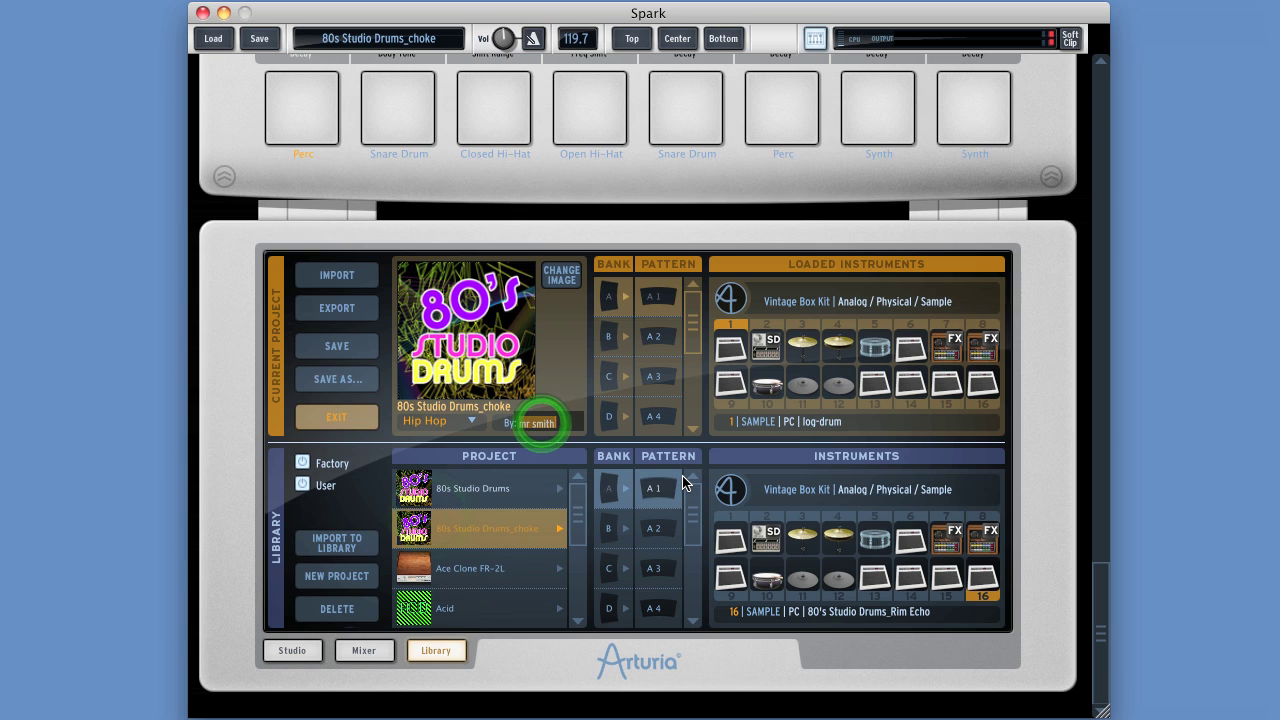
pyautogui.write('mr smith')
pyautogui.press('Return')
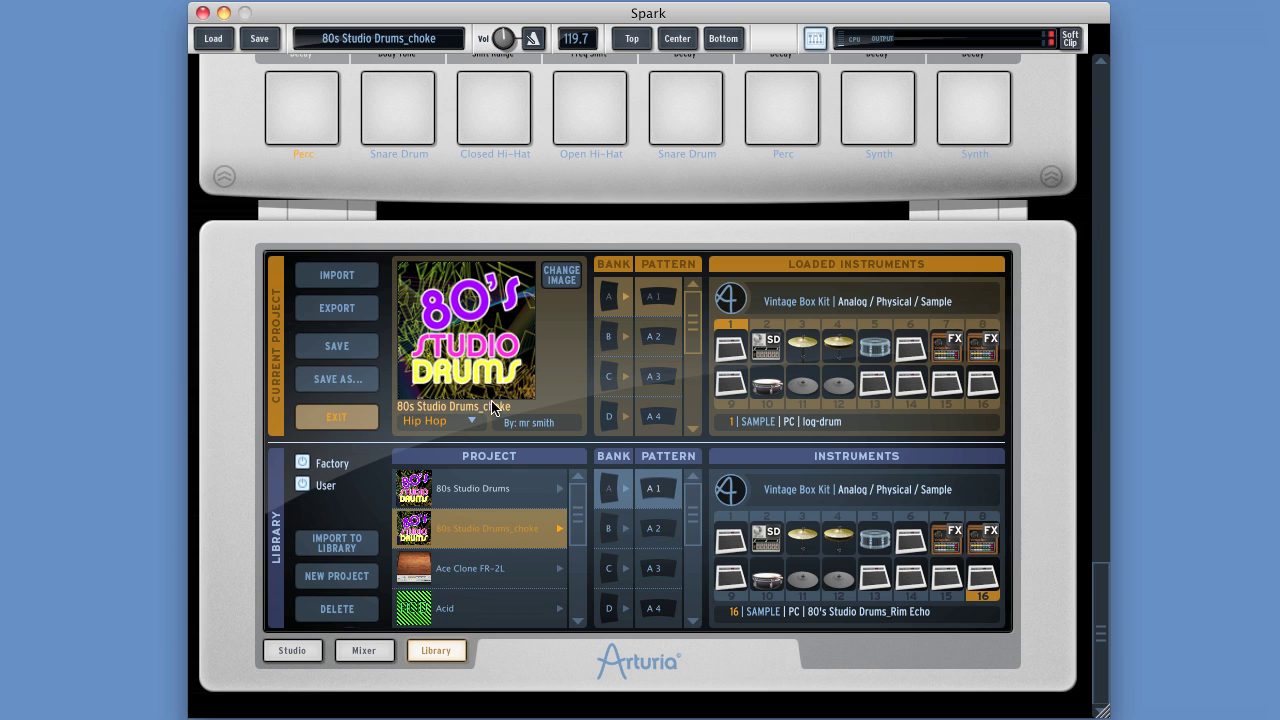
pyautogui.click(441, 421)
pyautogui.click(570, 382)
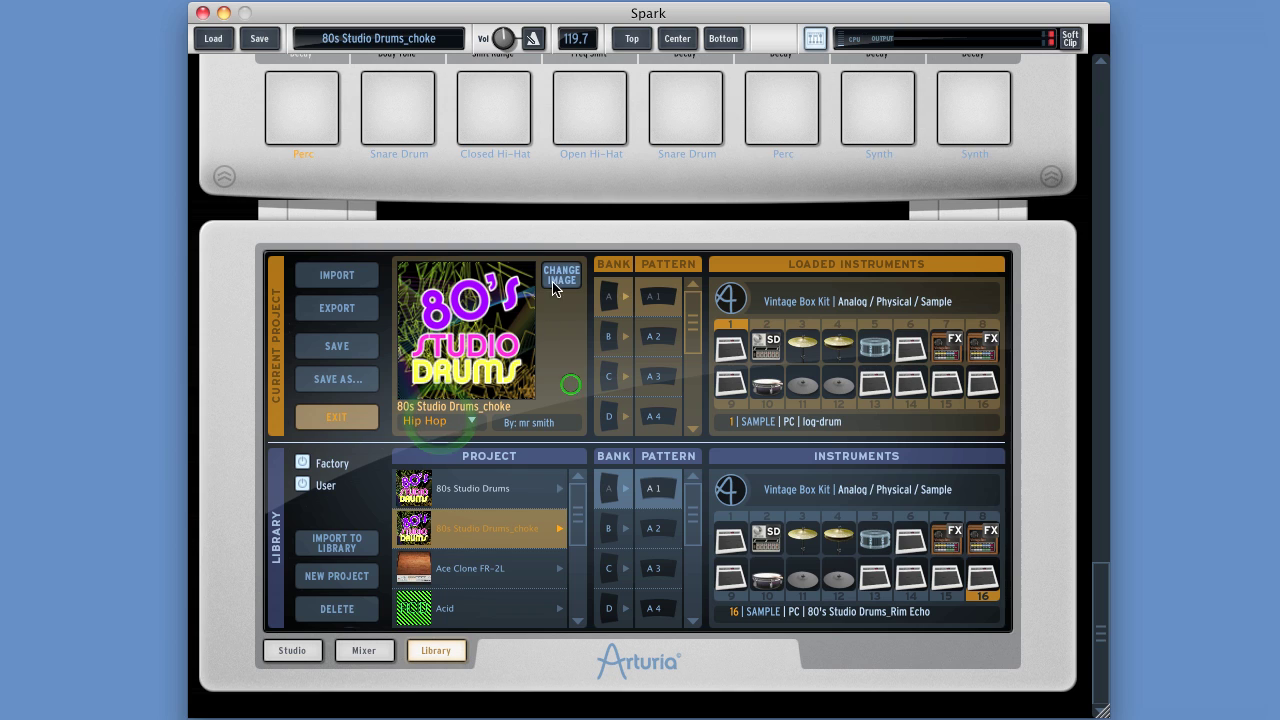
# Review the name and style settings for saving 80s Studio Drums_choke as a new project, without saving it.
pyautogui.click(350, 385)
pyautogui.click(410, 352)
pyautogui.click(416, 340)
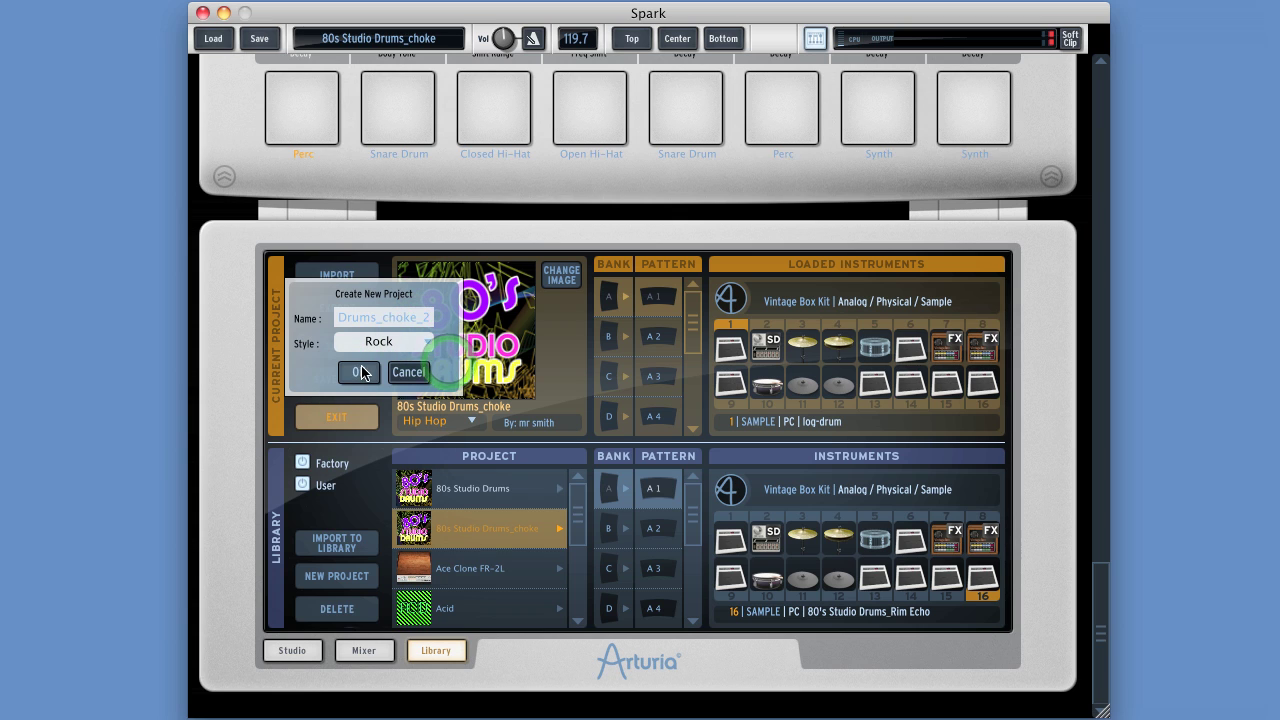
pyautogui.click(408, 372)
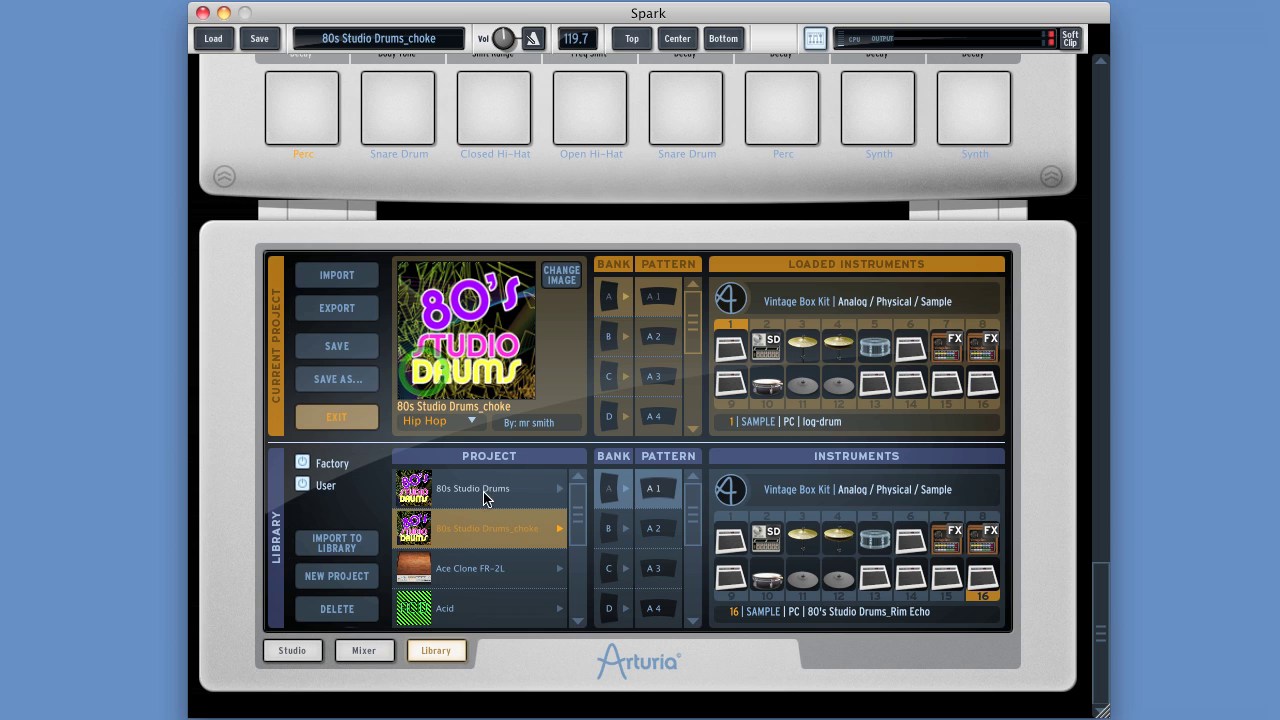
# Load the factory project 80s Studio Drums and try to save it and edit its style and author.
pyautogui.click(418, 488)
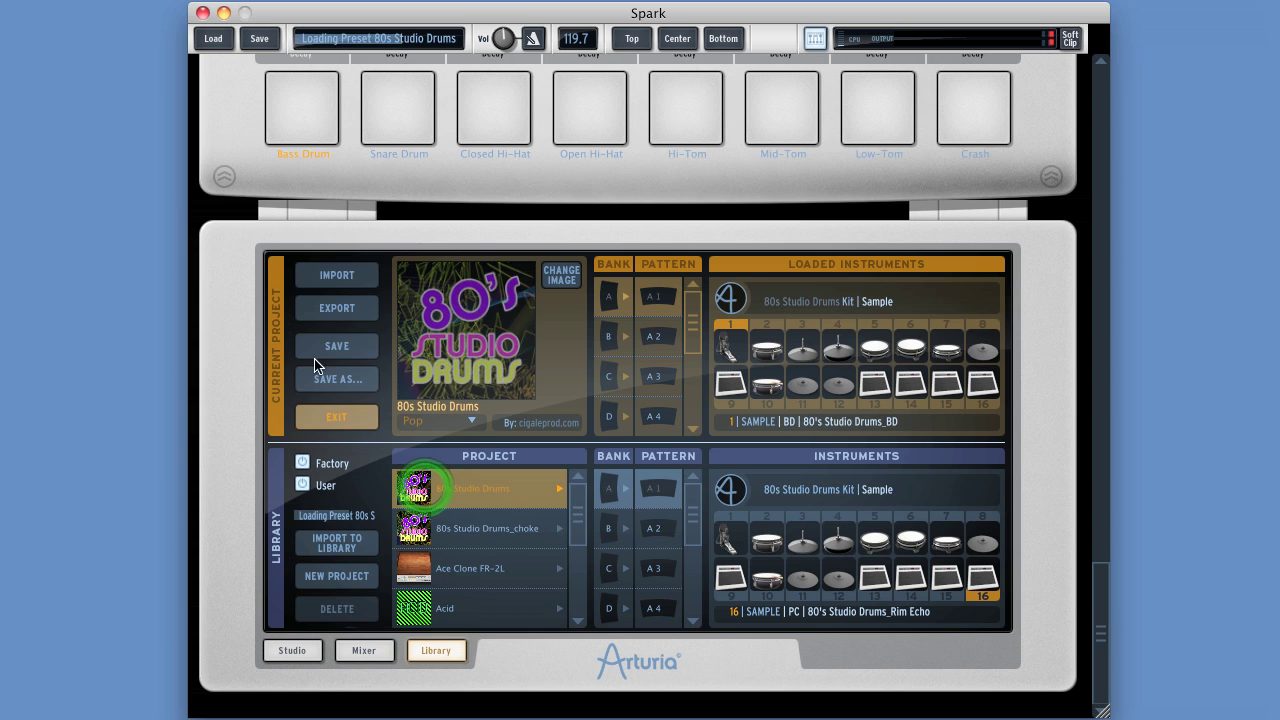
pyautogui.click(348, 350)
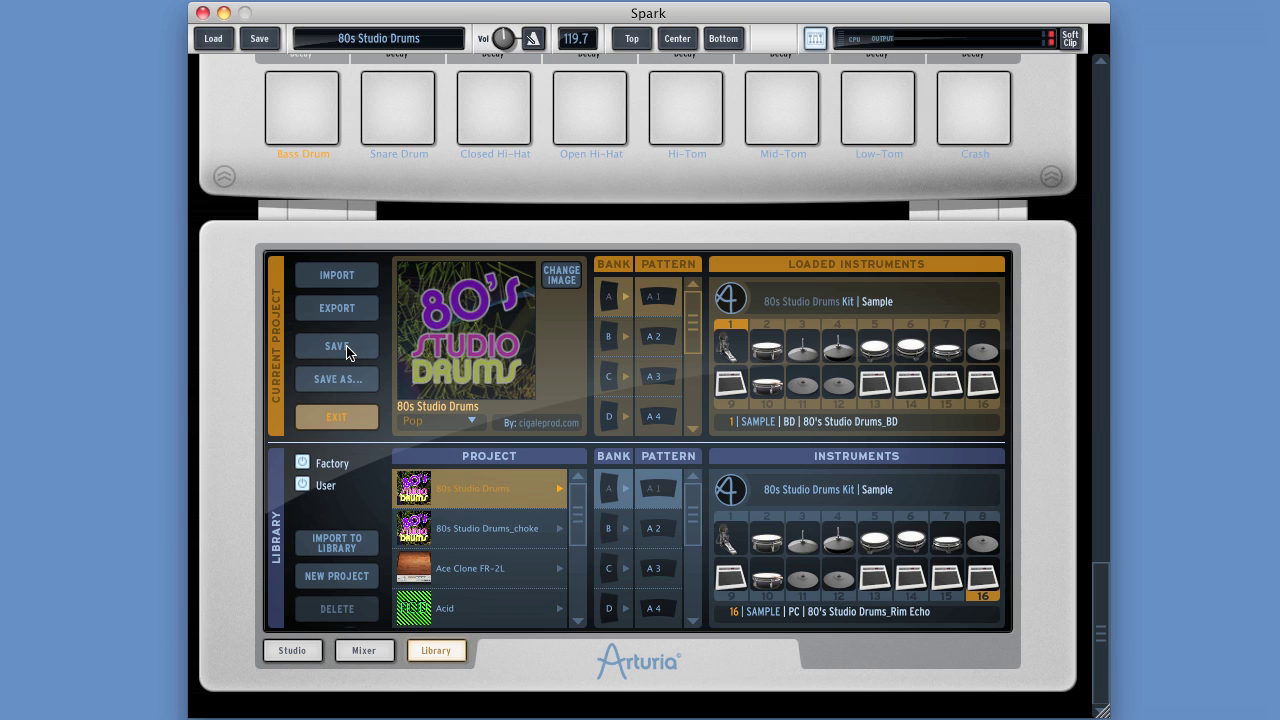
pyautogui.click(438, 422)
pyautogui.click(556, 426)
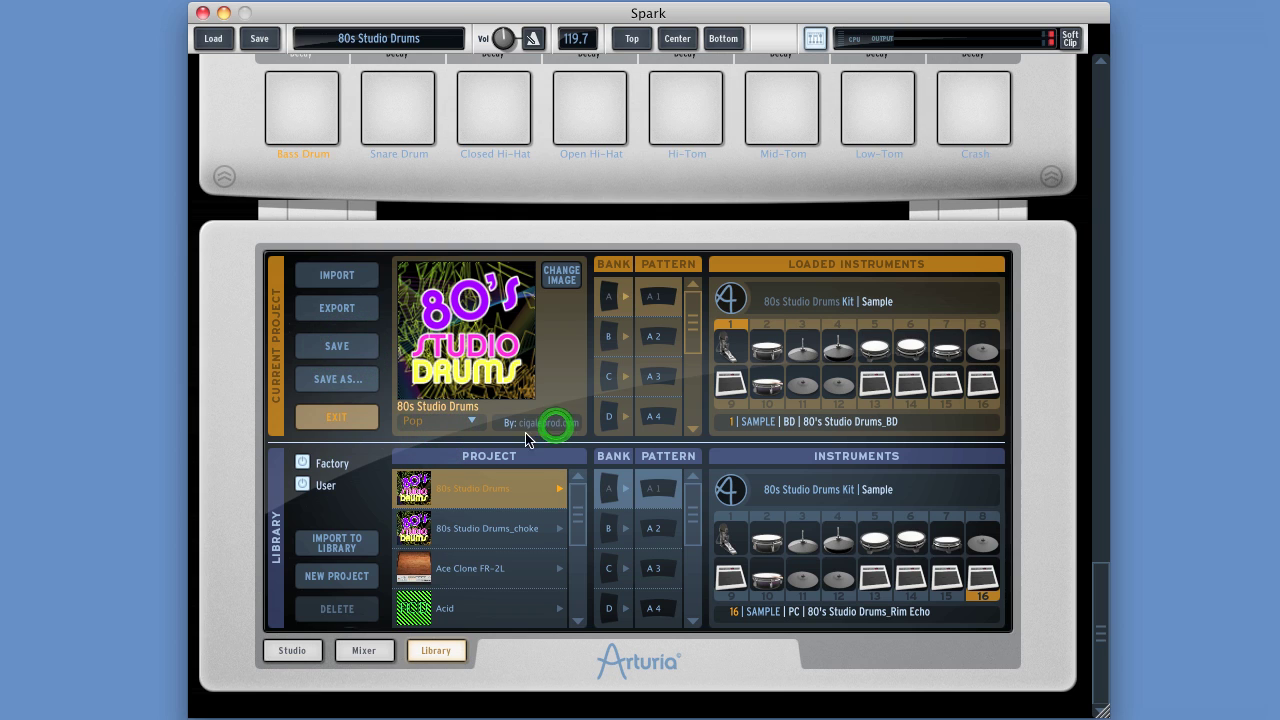
# Try to save the 80s Studio Drums project as a new copy with the Rock style.
pyautogui.click(338, 380)
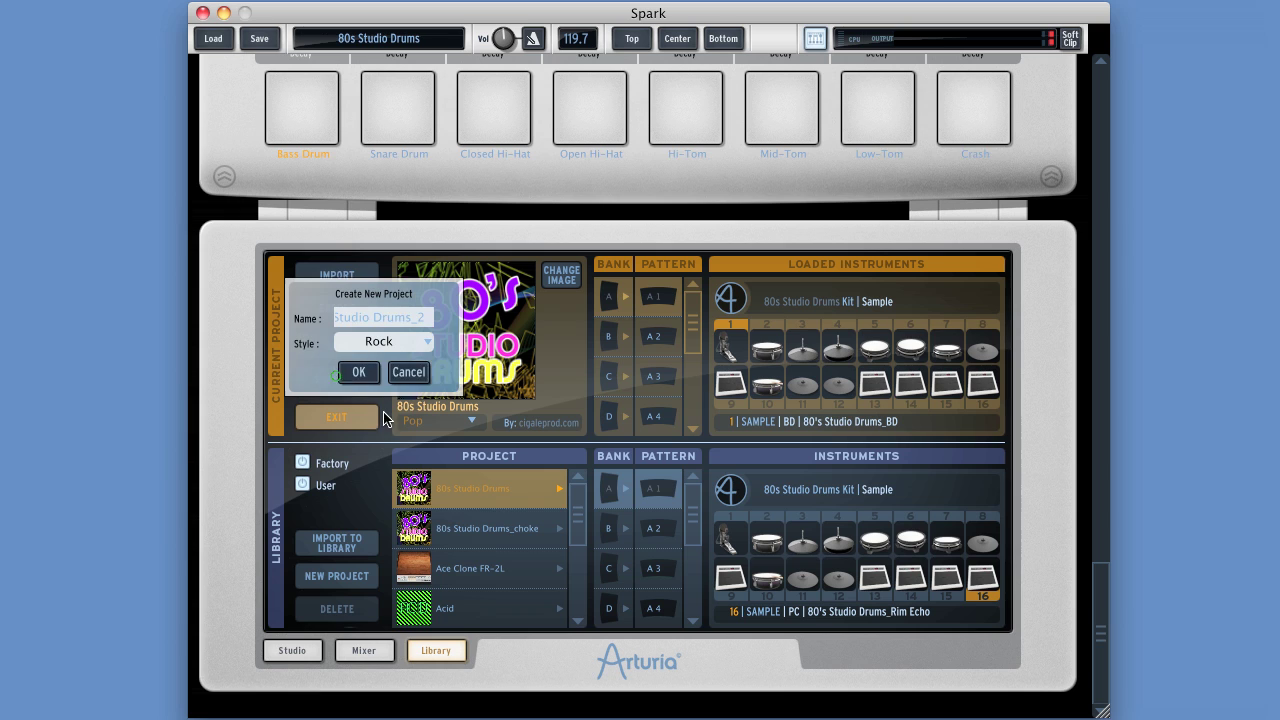
pyautogui.click(386, 341)
pyautogui.click(388, 321)
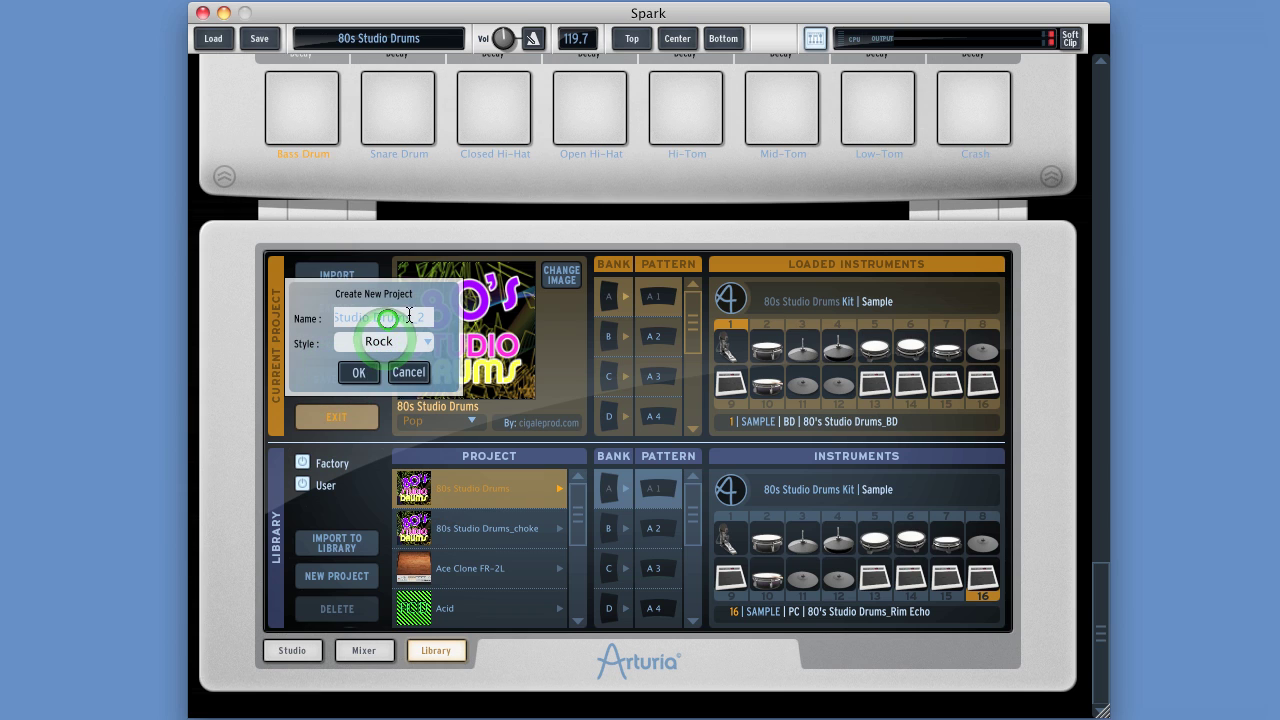
pyautogui.click(357, 374)
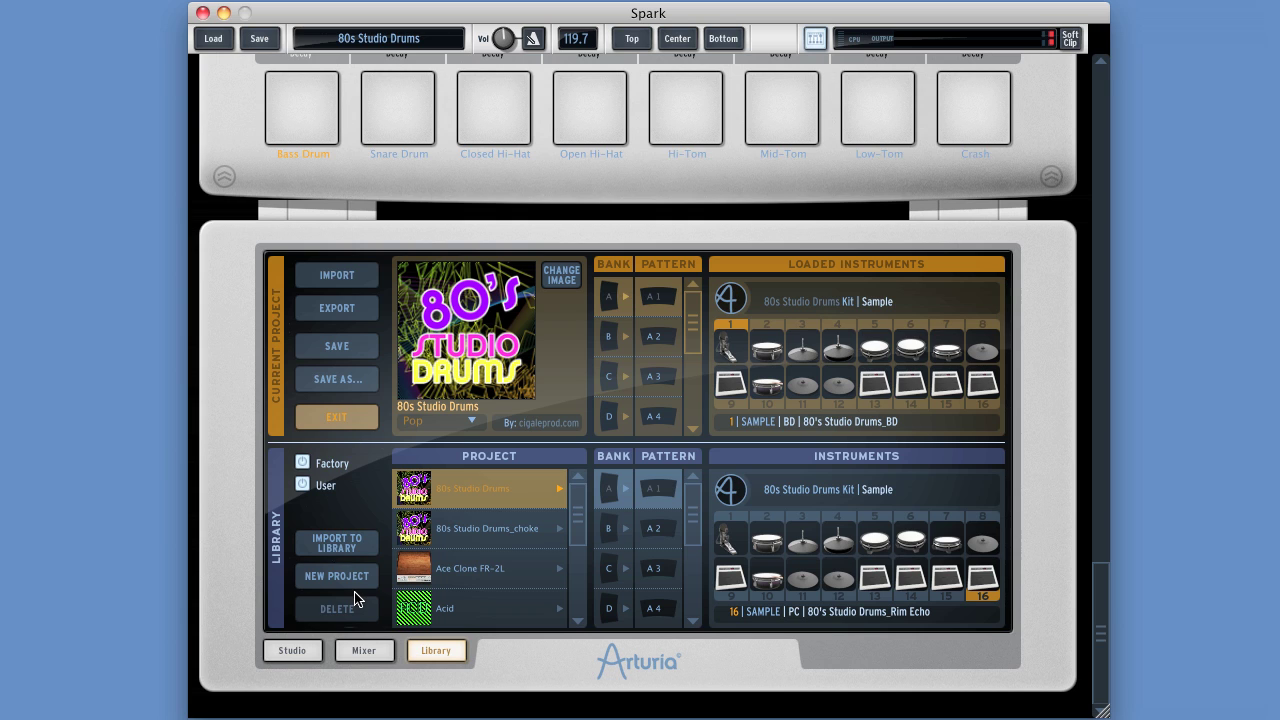
# Try to create a new library project named New Project_2 with the Rock style.
pyautogui.click(333, 577)
pyautogui.click(378, 516)
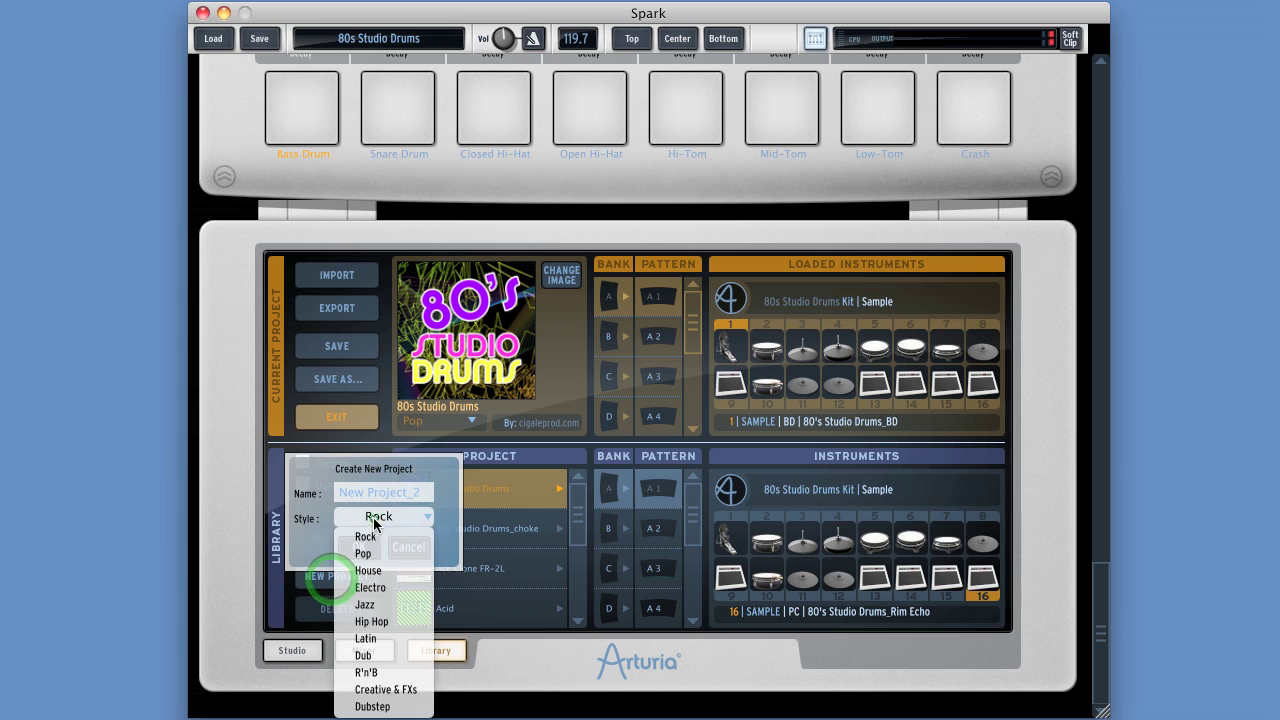
pyautogui.click(378, 516)
pyautogui.click(360, 547)
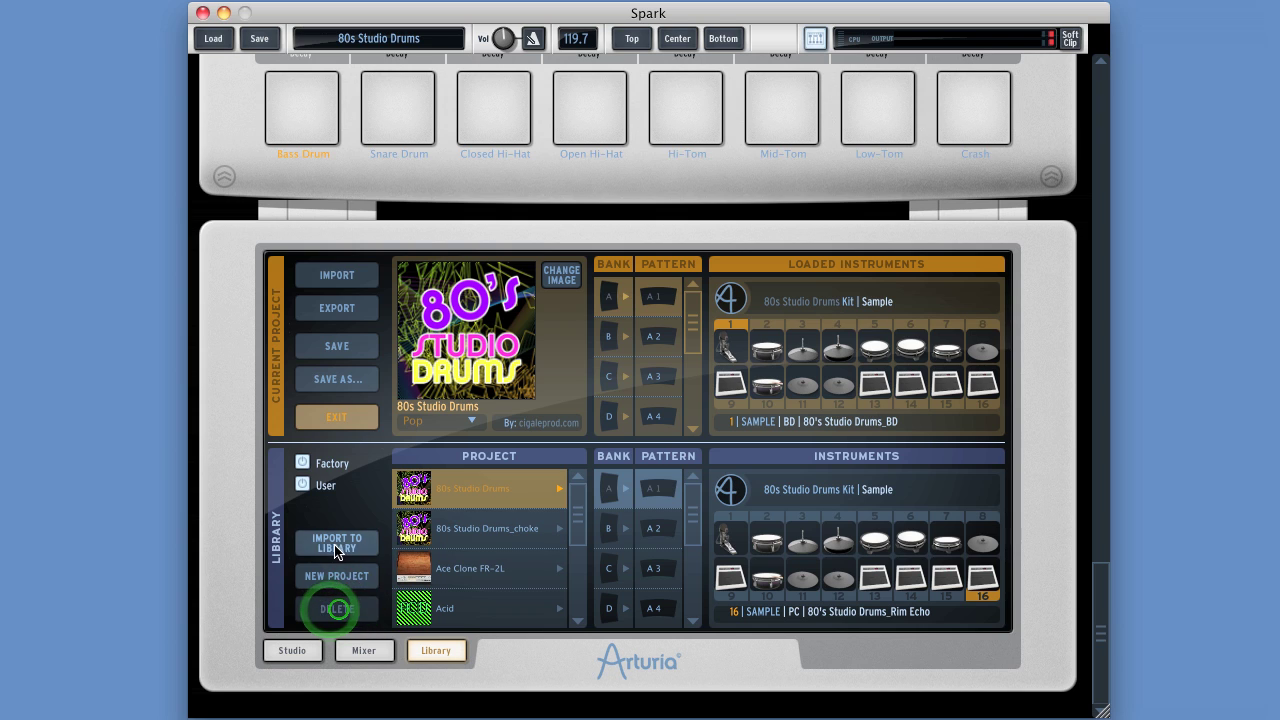
# Preview 80s Studio Drums_choke and Ace Clone FR-2L in the library to compare their instruments and whether they can be deleted.
pyautogui.click(466, 535)
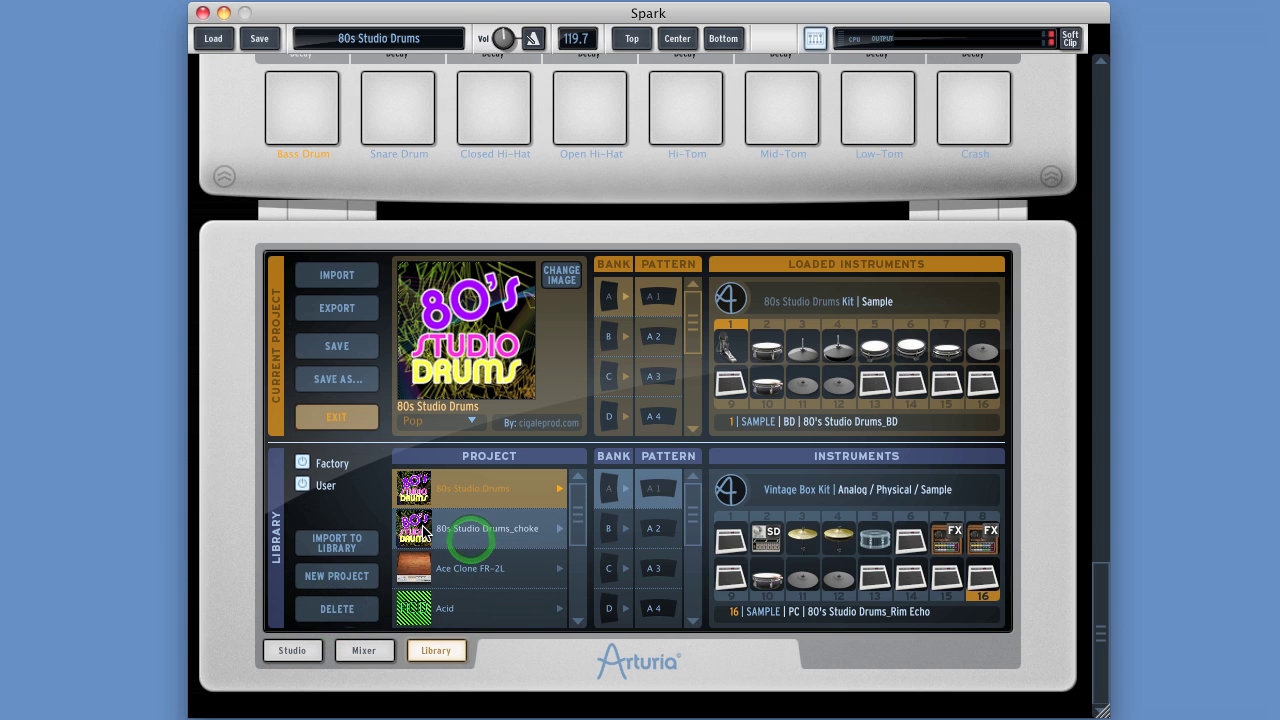
pyautogui.click(469, 572)
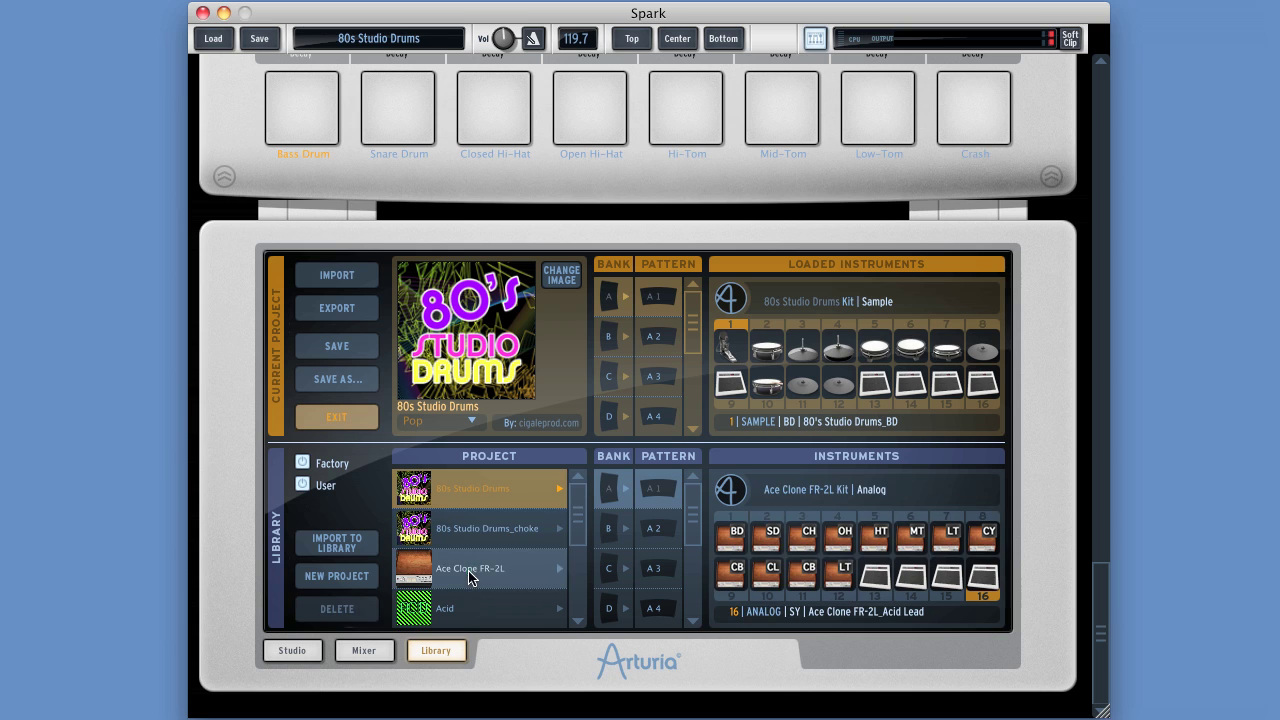
pyautogui.click(460, 531)
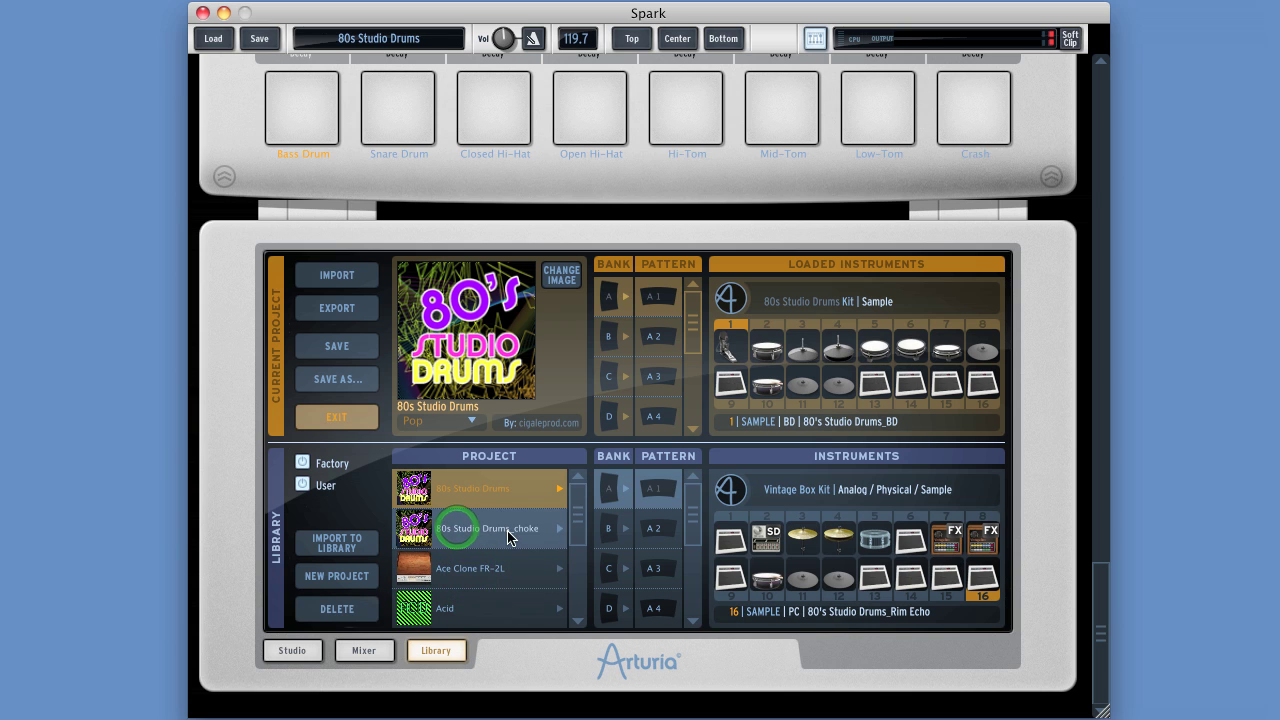
# Try to delete the 80s Studio Drums_choke project from the library, toggling the Delete audio samples option.
pyautogui.click(340, 612)
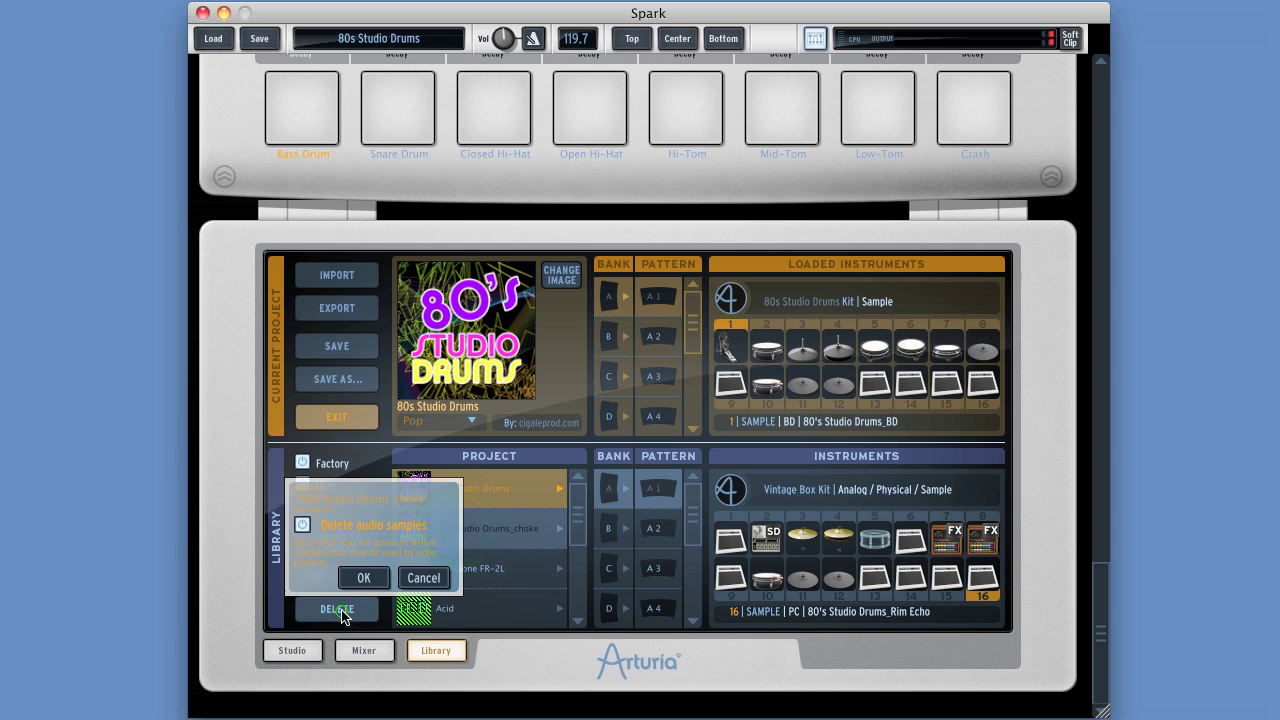
pyautogui.click(303, 526)
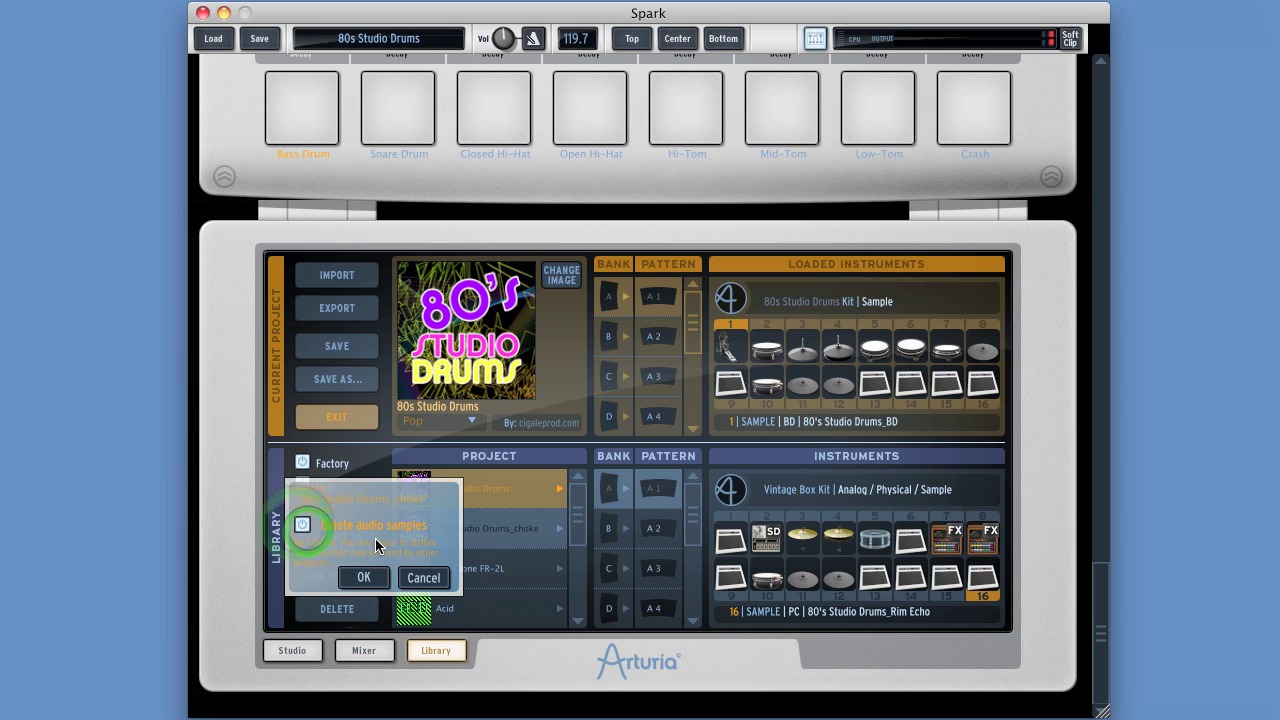
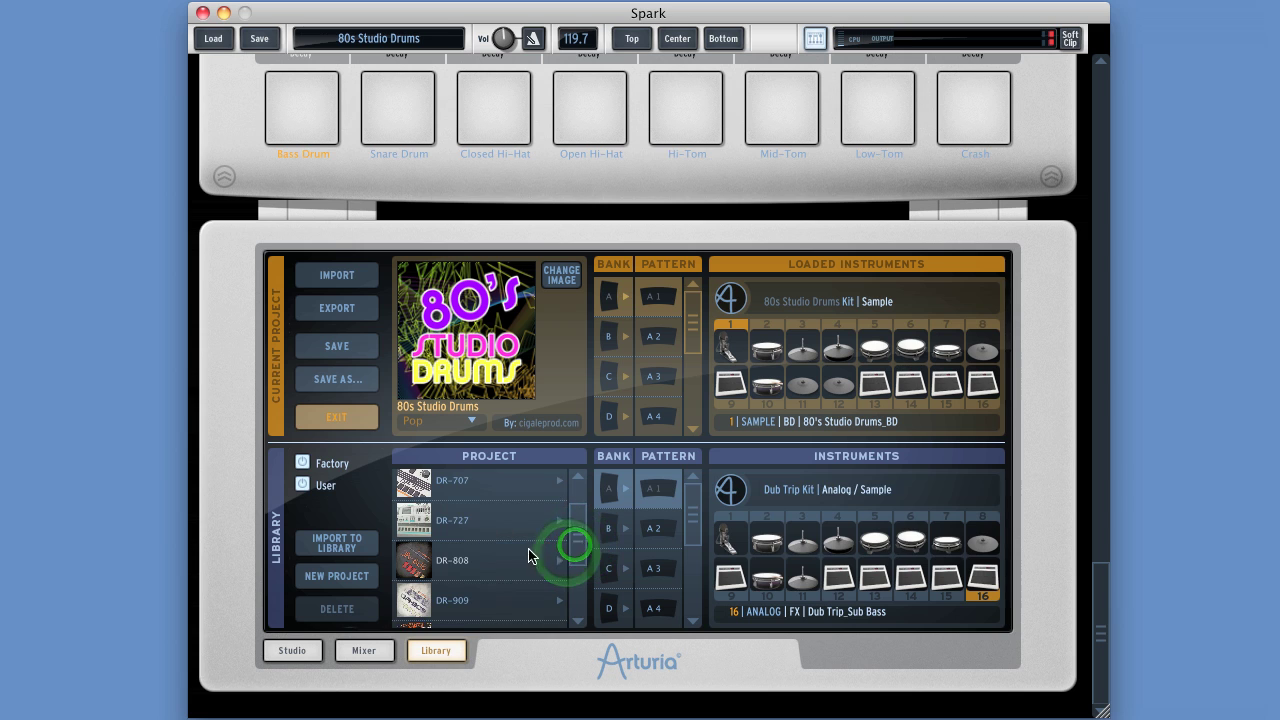
# Examine the instrument categories and the Analog, Physical Model and Sample choices available for instrument 1 in the Studio view.
pyautogui.click(292, 650)
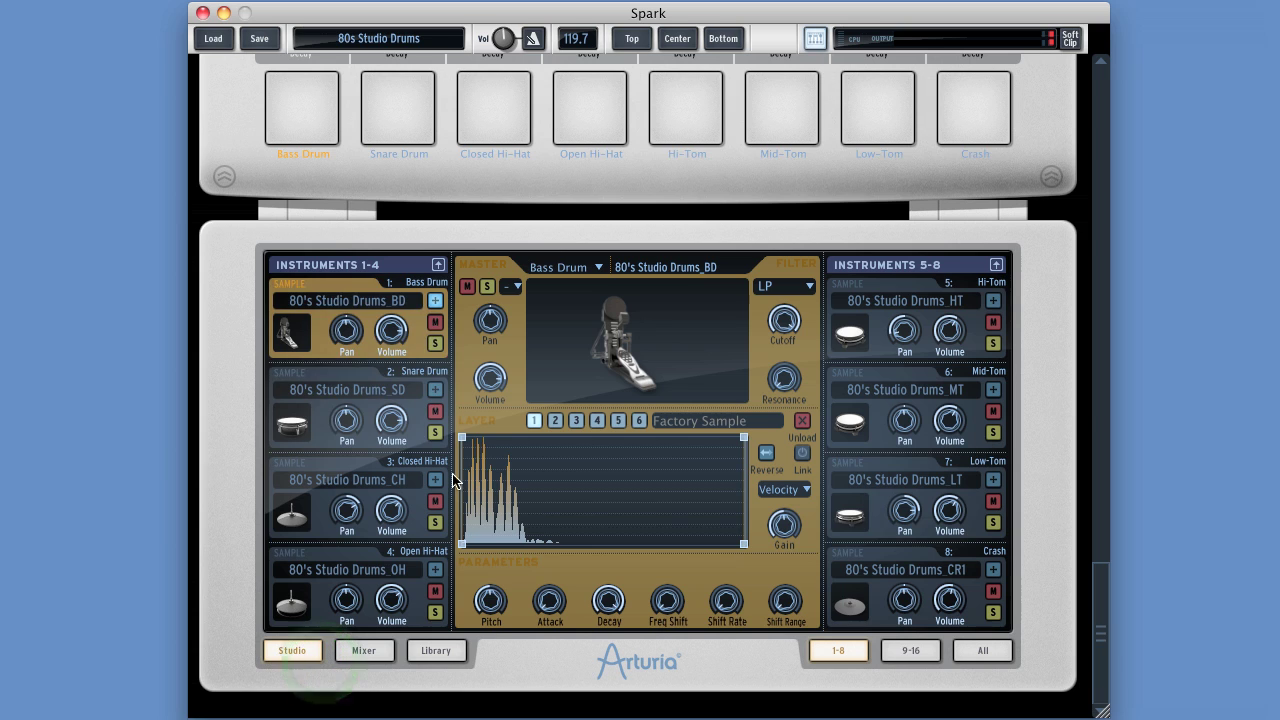
pyautogui.click(340, 310)
pyautogui.moveTo(325, 340)
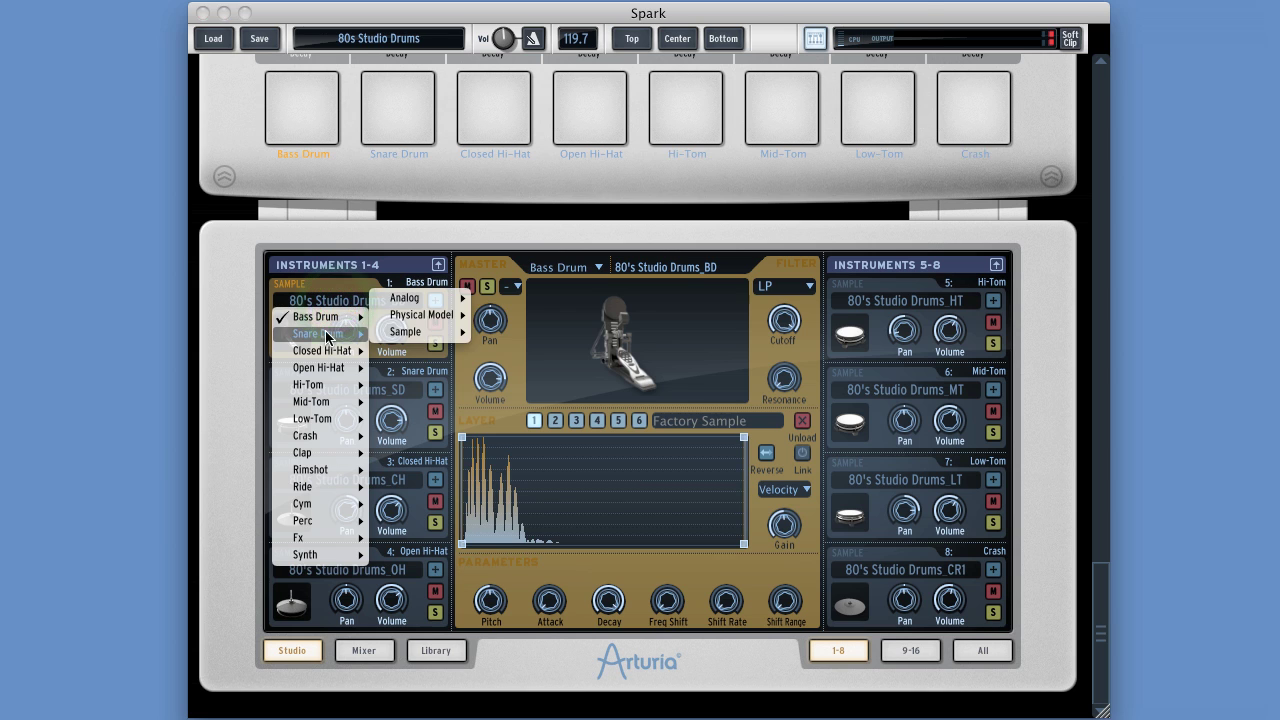
pyautogui.moveTo(315, 316)
pyautogui.moveTo(400, 322)
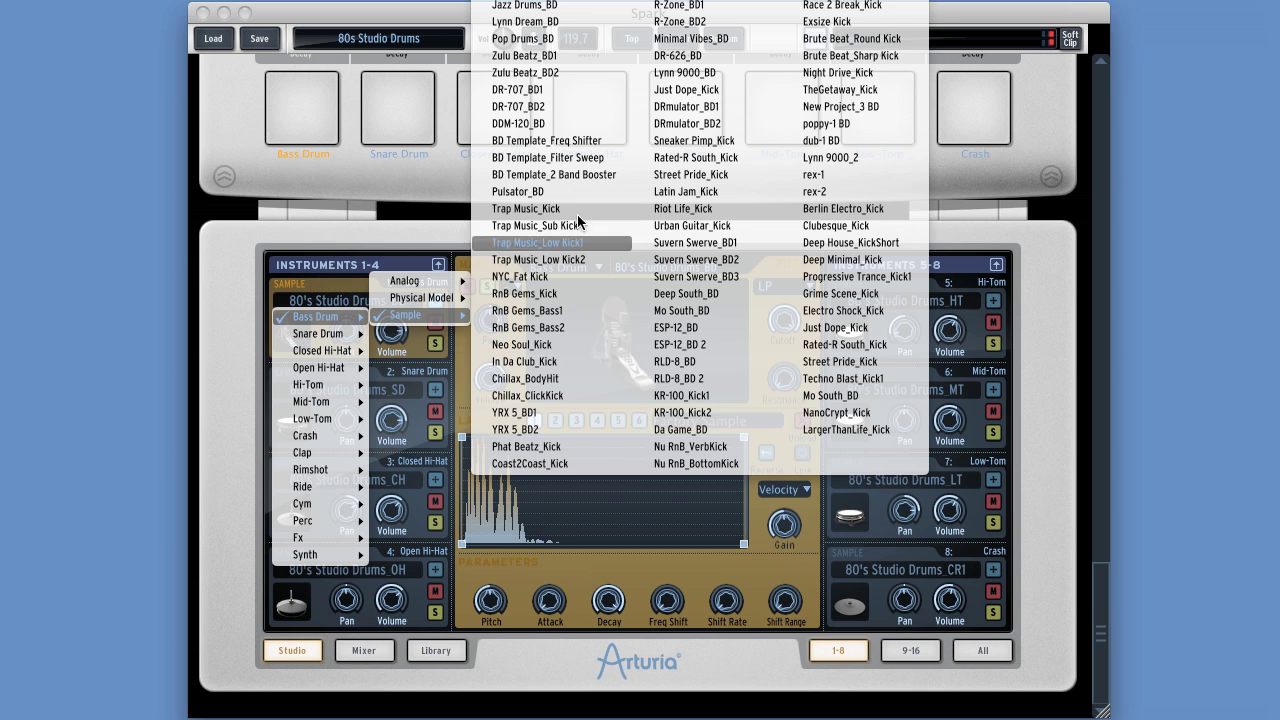
pyautogui.moveTo(405, 281)
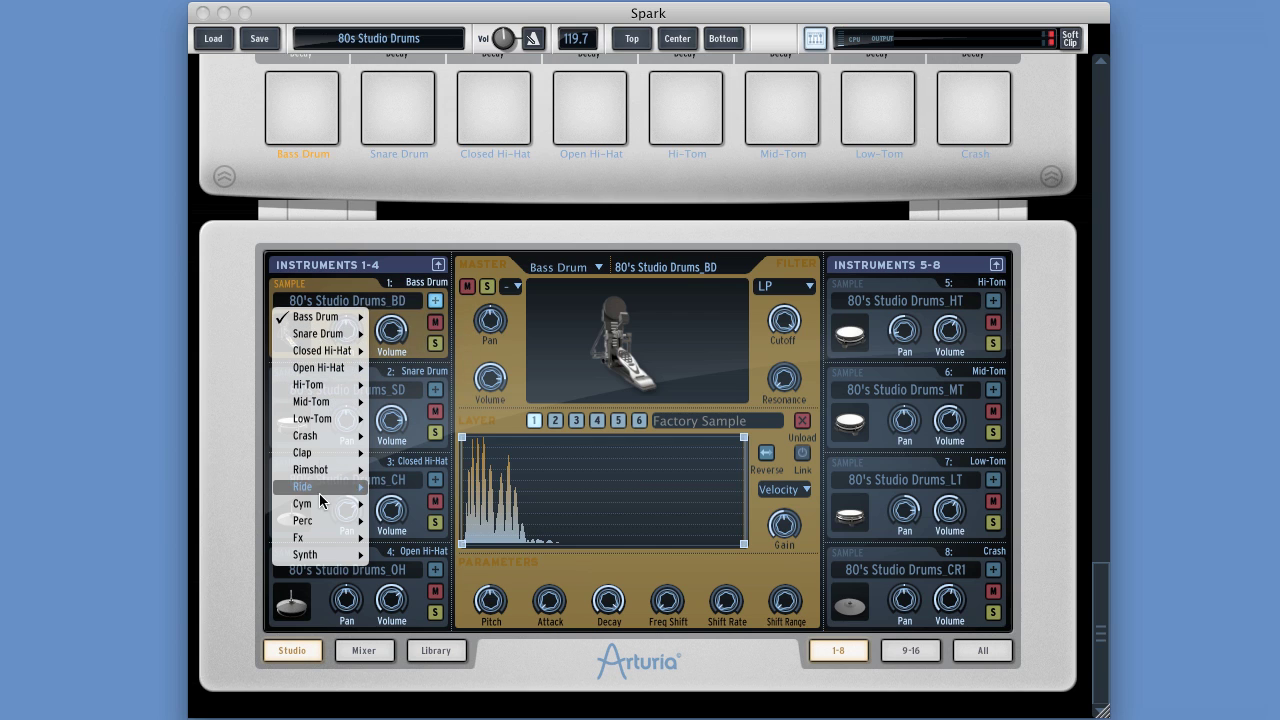
pyautogui.moveTo(361, 315)
pyautogui.click(349, 302)
pyautogui.click(348, 302)
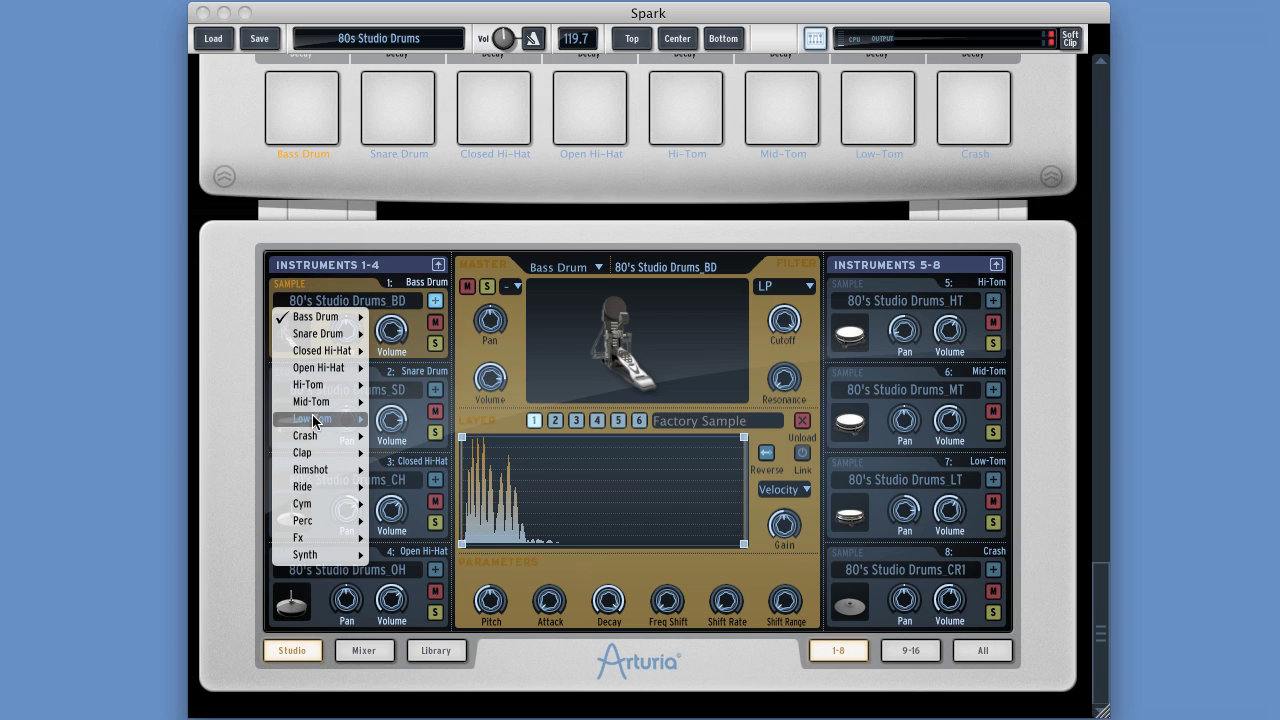
pyautogui.moveTo(338, 440)
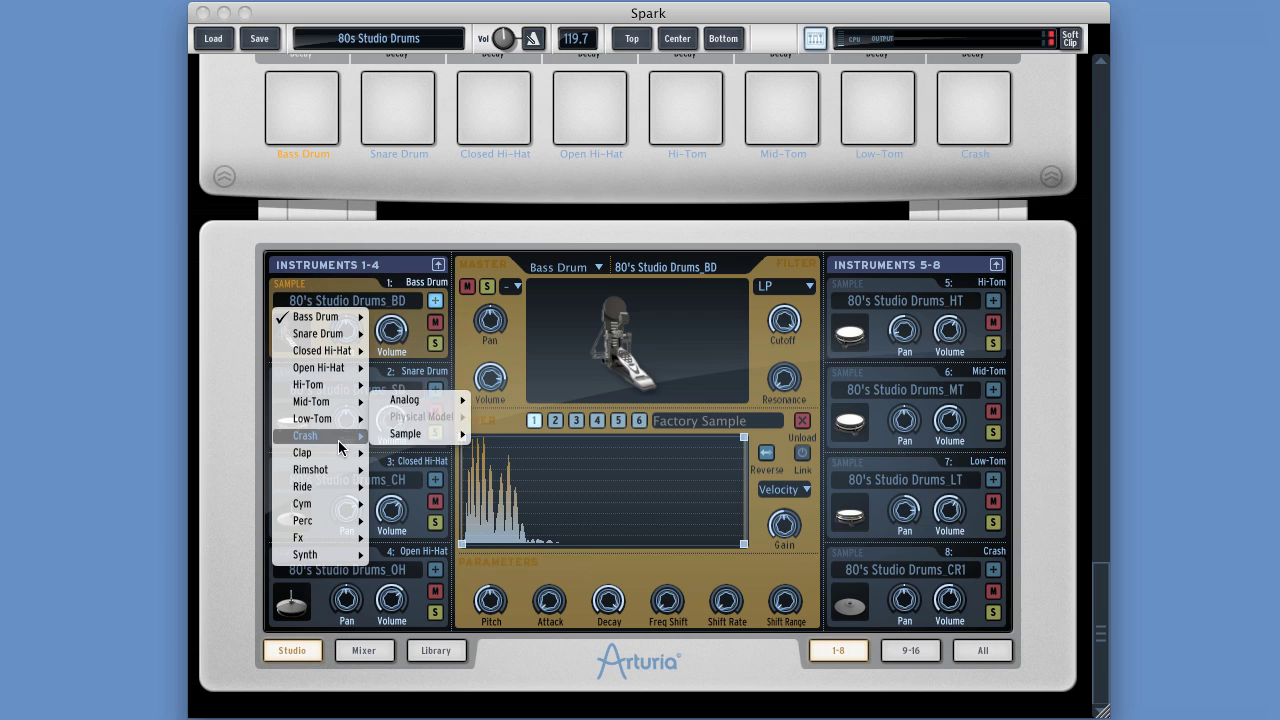
# Return to the library and preview the DR-909 project's instruments.
pyautogui.click(437, 650)
pyautogui.click(576, 515)
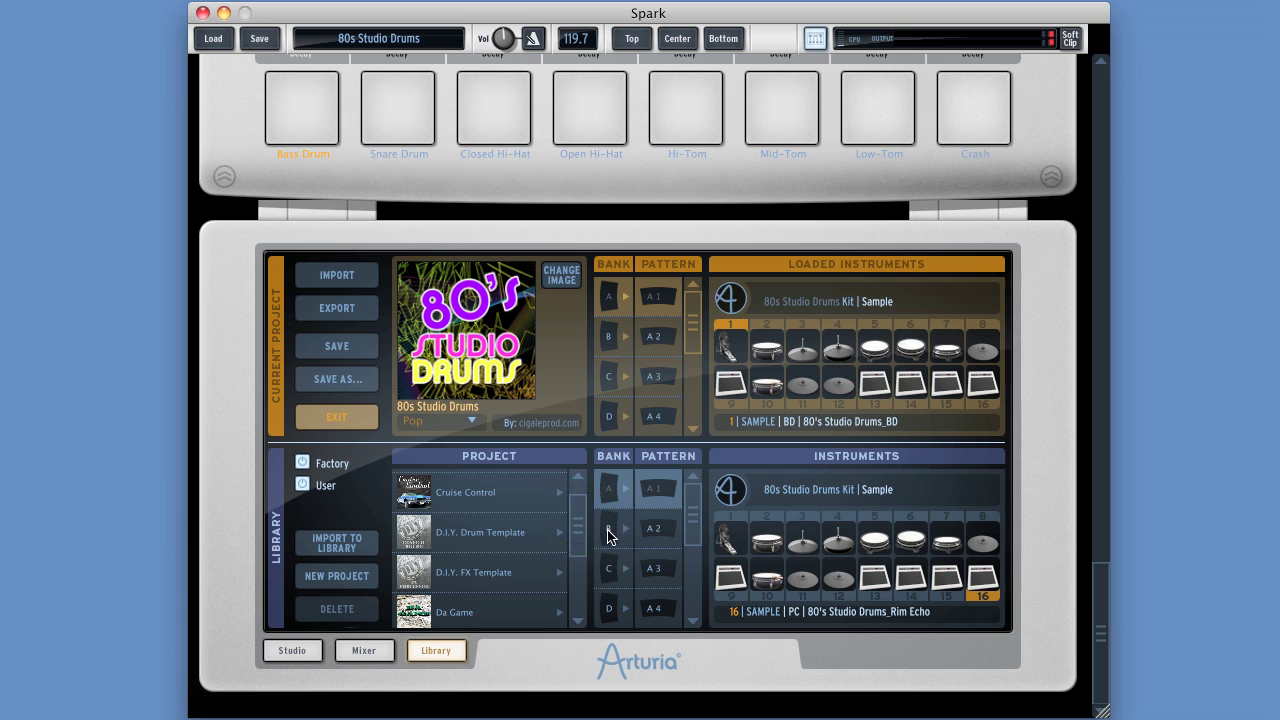
pyautogui.click(580, 538)
pyautogui.click(580, 538)
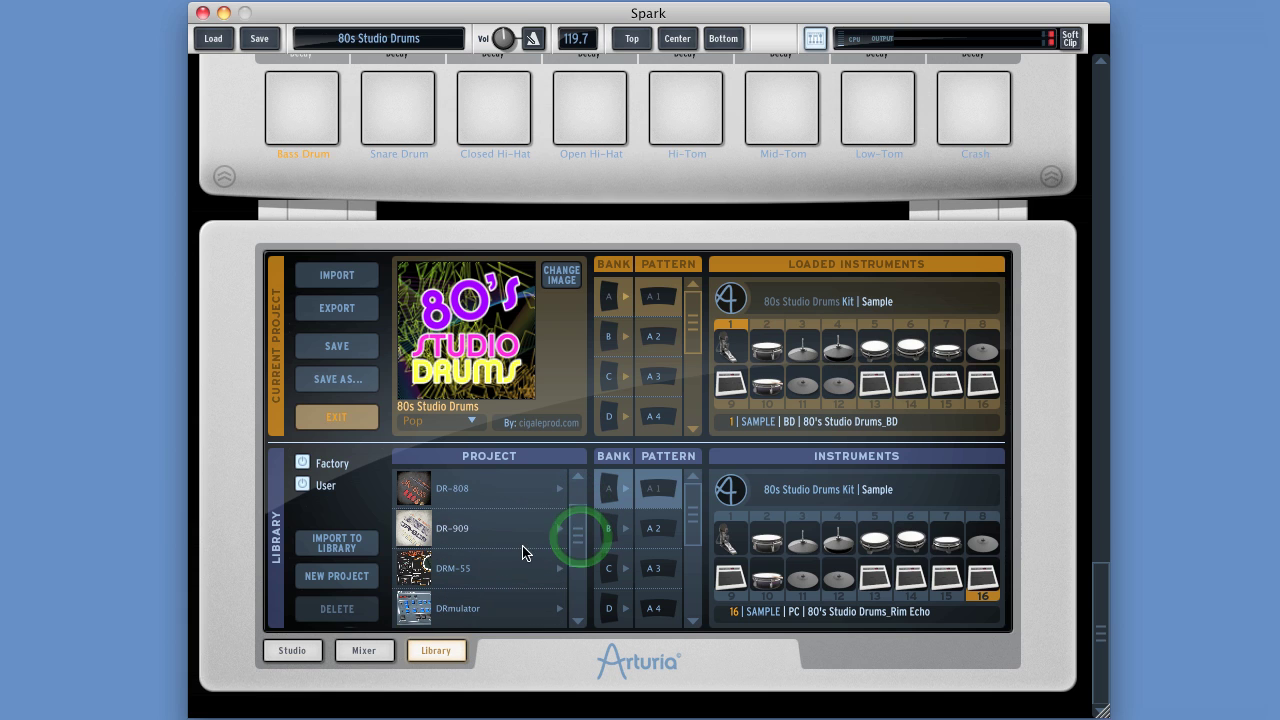
pyautogui.click(420, 540)
pyautogui.click(577, 542)
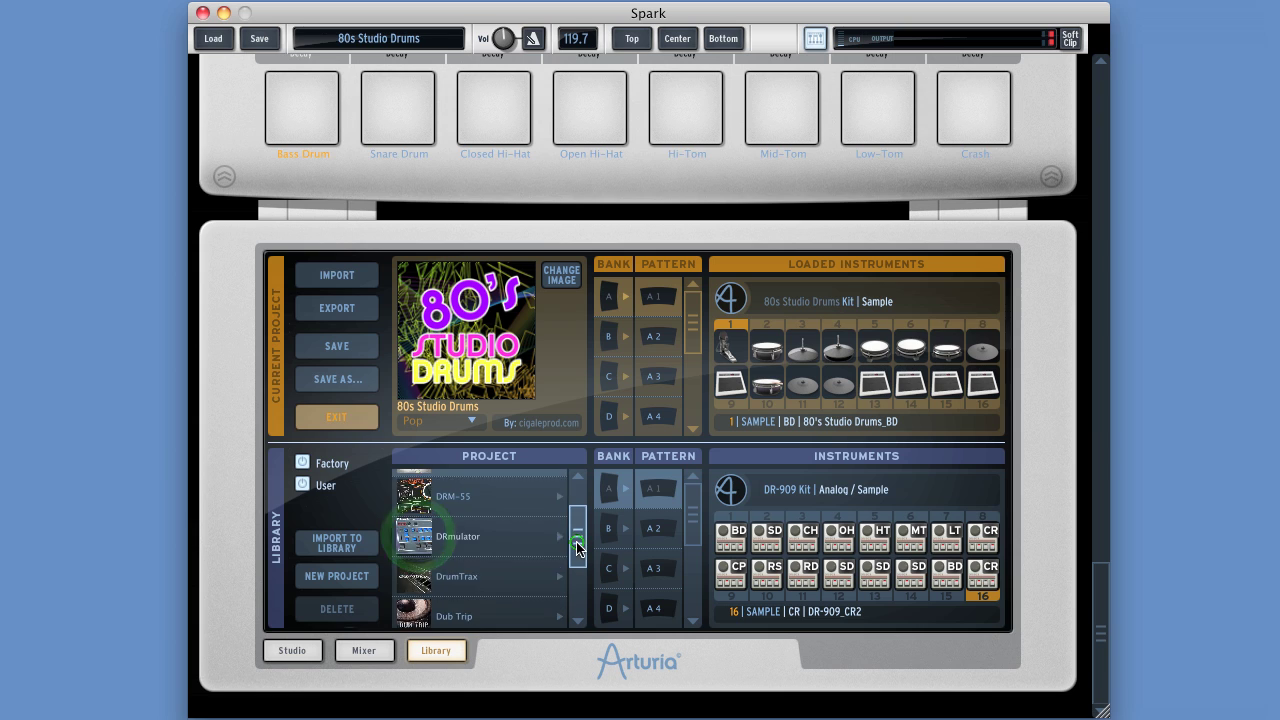
# Preview the Dirty 909 project and compare its instruments with those of DR-909.
pyautogui.click(580, 483)
pyautogui.click(580, 483)
pyautogui.click(580, 483)
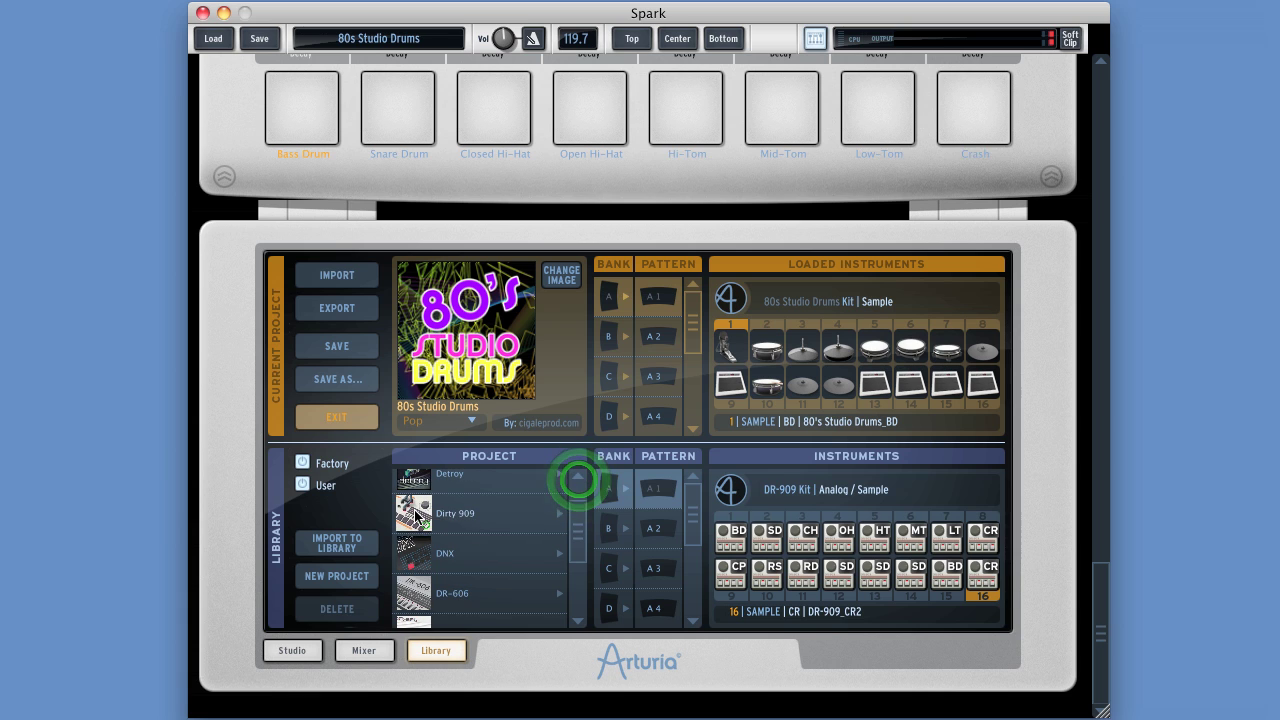
pyautogui.click(422, 515)
pyautogui.click(577, 537)
pyautogui.click(577, 537)
pyautogui.click(578, 540)
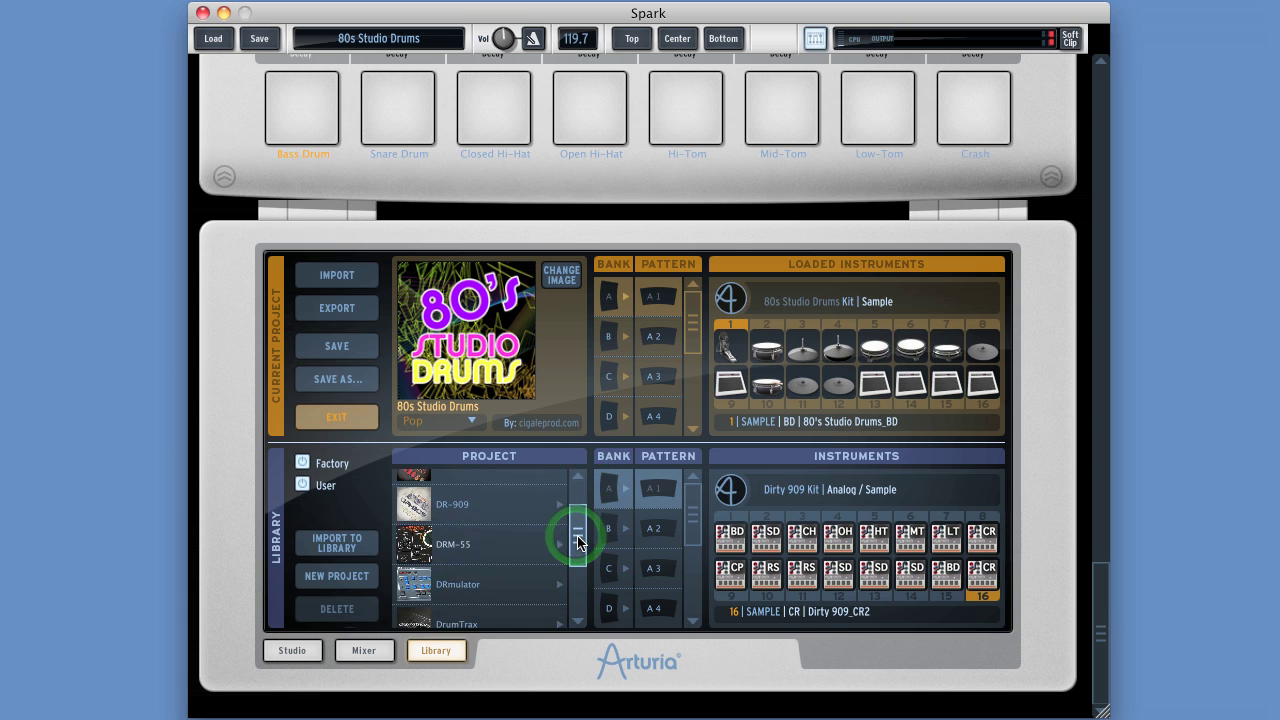
pyautogui.scroll(5, 577, 535)
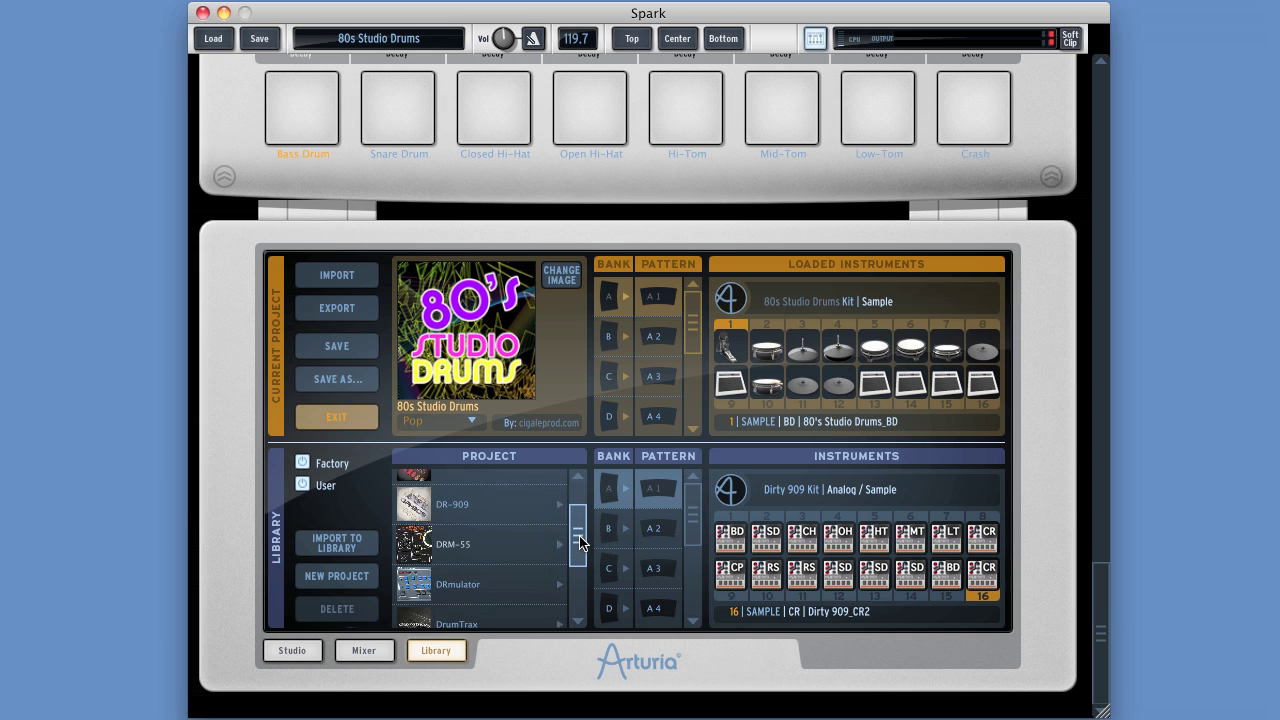
pyautogui.click(432, 576)
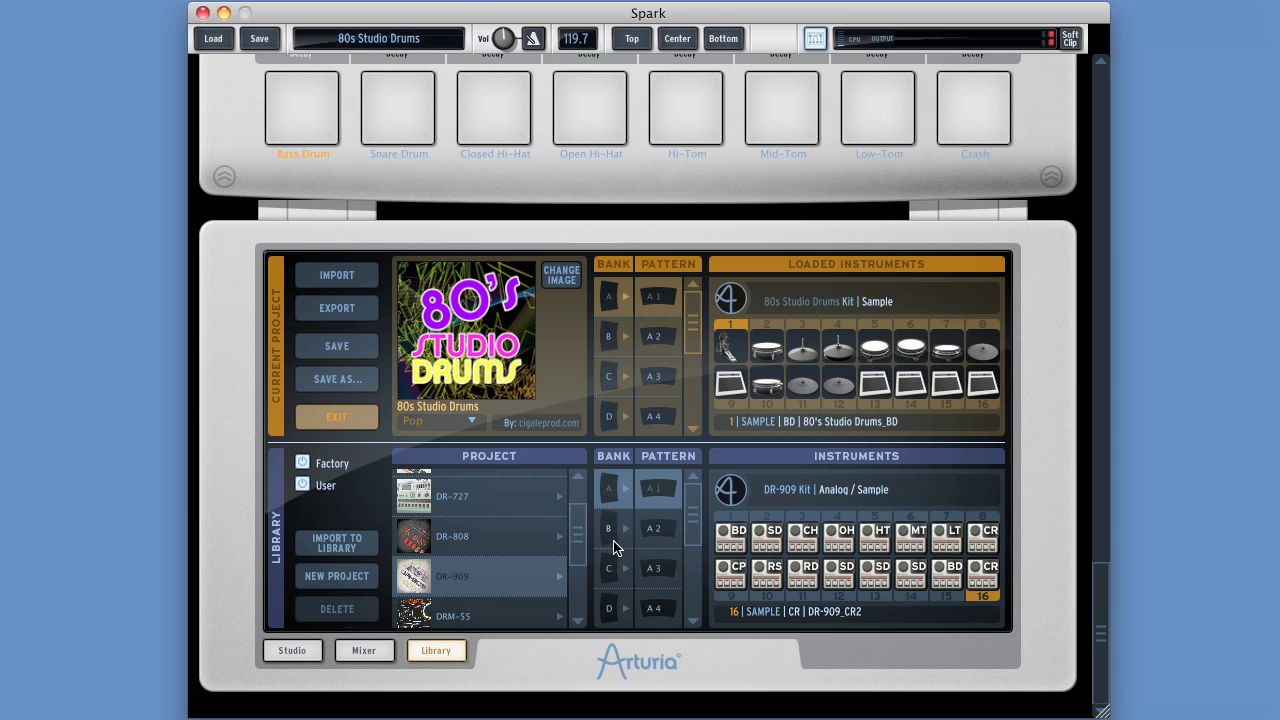
pyautogui.moveTo(580, 544); pyautogui.dragTo(580, 534)
pyautogui.click(410, 588)
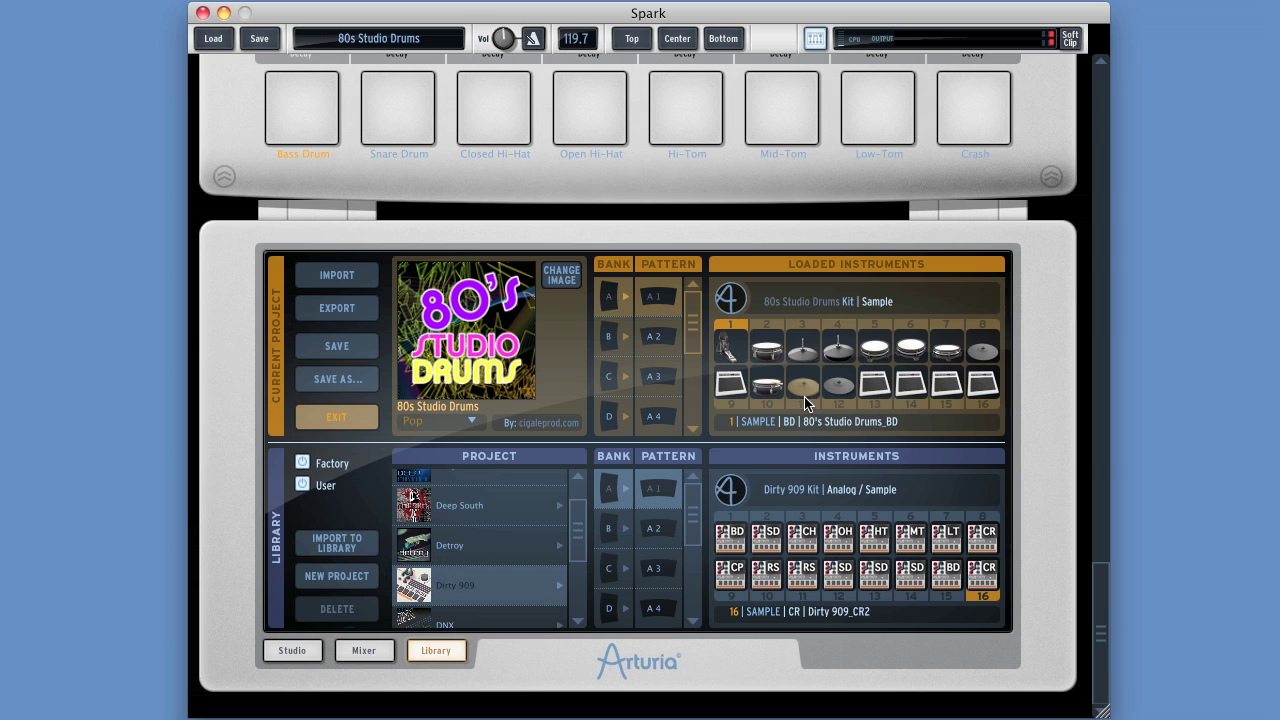
# Preview the instruments of the DR-626 and DRM-55 projects in the library.
pyautogui.moveTo(578, 540)
pyautogui.mouseDown()
pyautogui.moveTo(571, 526)
pyautogui.moveTo(574, 546)
pyautogui.mouseUp()
pyautogui.click(553, 570)
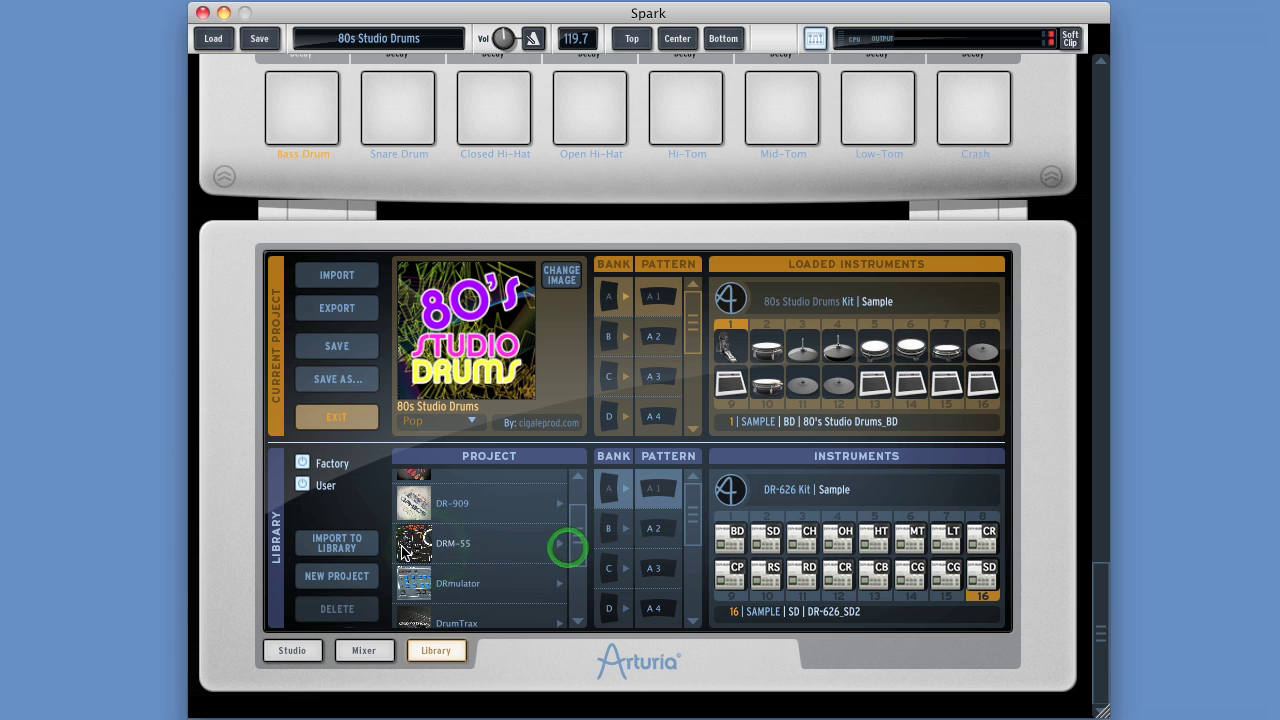
pyautogui.click(565, 545)
pyautogui.scroll(10, 585, 546)
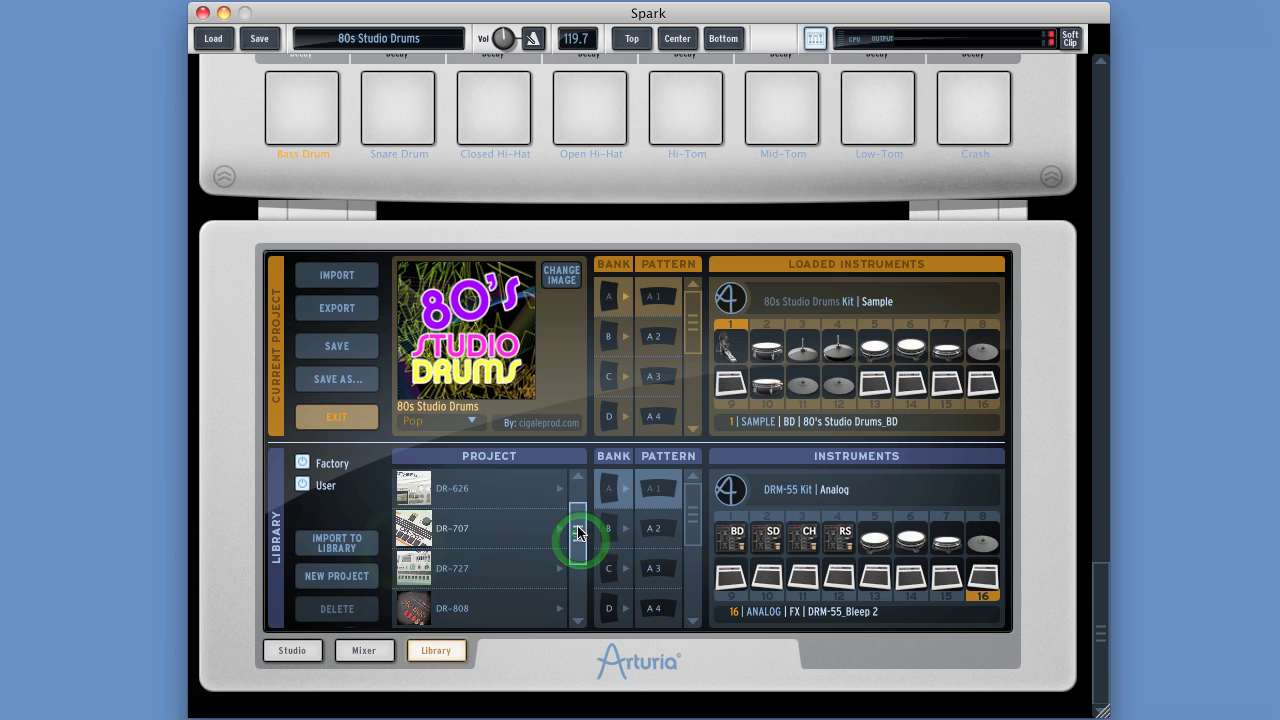
# Hide the factory projects and copy the first club-kiks instrument into slot 1 of the current project.
pyautogui.click(301, 462)
pyautogui.click(446, 532)
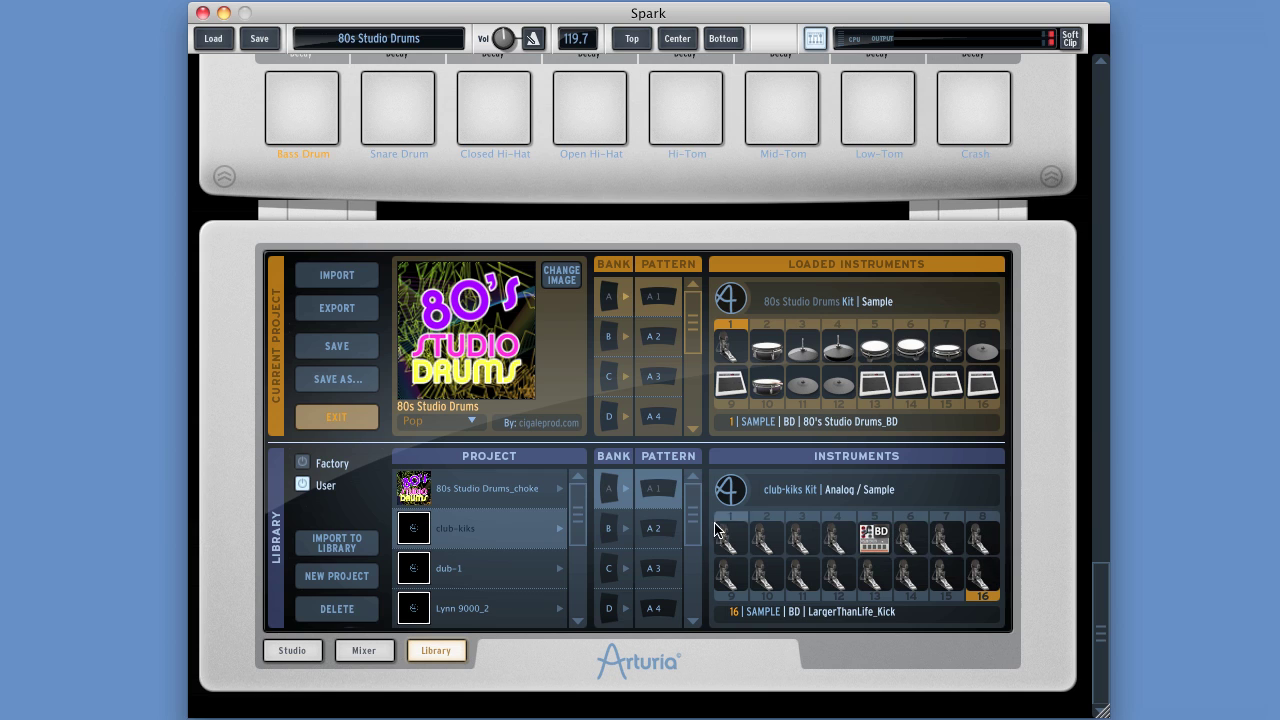
pyautogui.doubleClick(733, 546)
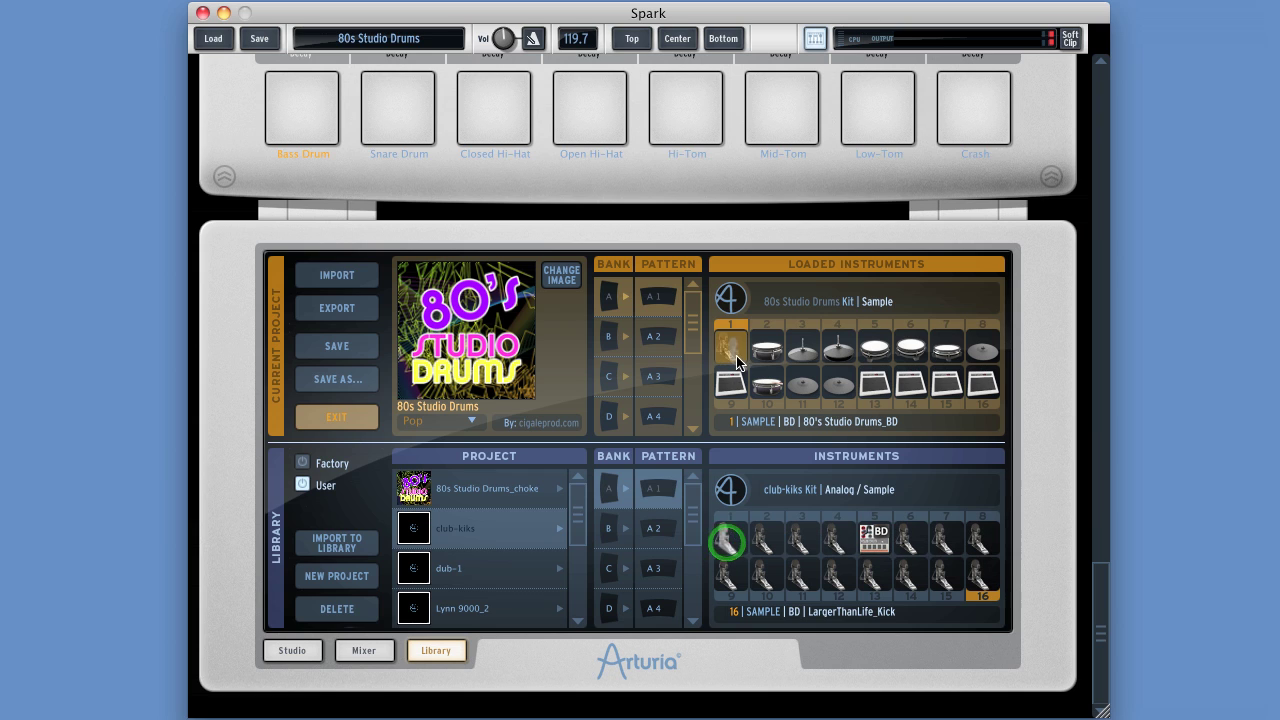
# Audition club-kiks instruments 9, 3 and 8 in turn on the Bass Drum pad, leaving Electro Shock_Kick in slot 1.
pyautogui.click(729, 562)
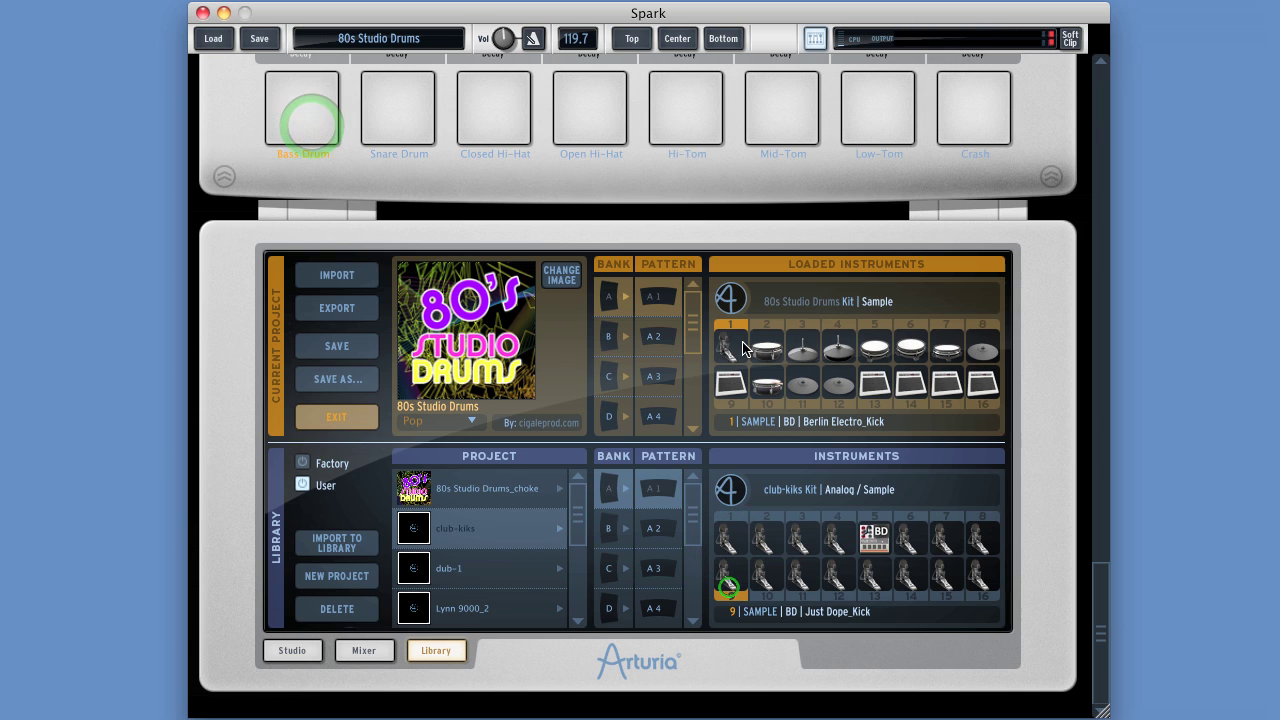
pyautogui.doubleClick(730, 578)
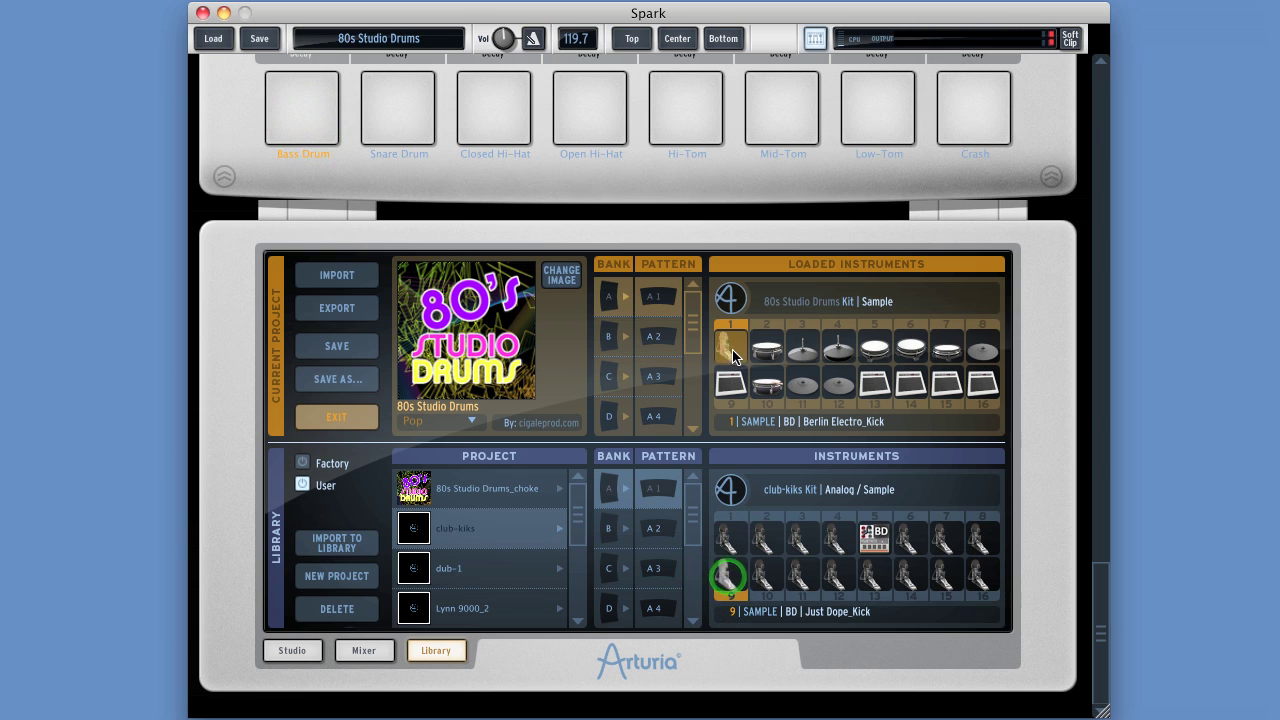
pyautogui.doubleClick(797, 540)
pyautogui.click(308, 108)
pyautogui.moveTo(982, 540); pyautogui.dragTo(729, 352)
pyautogui.click(331, 109)
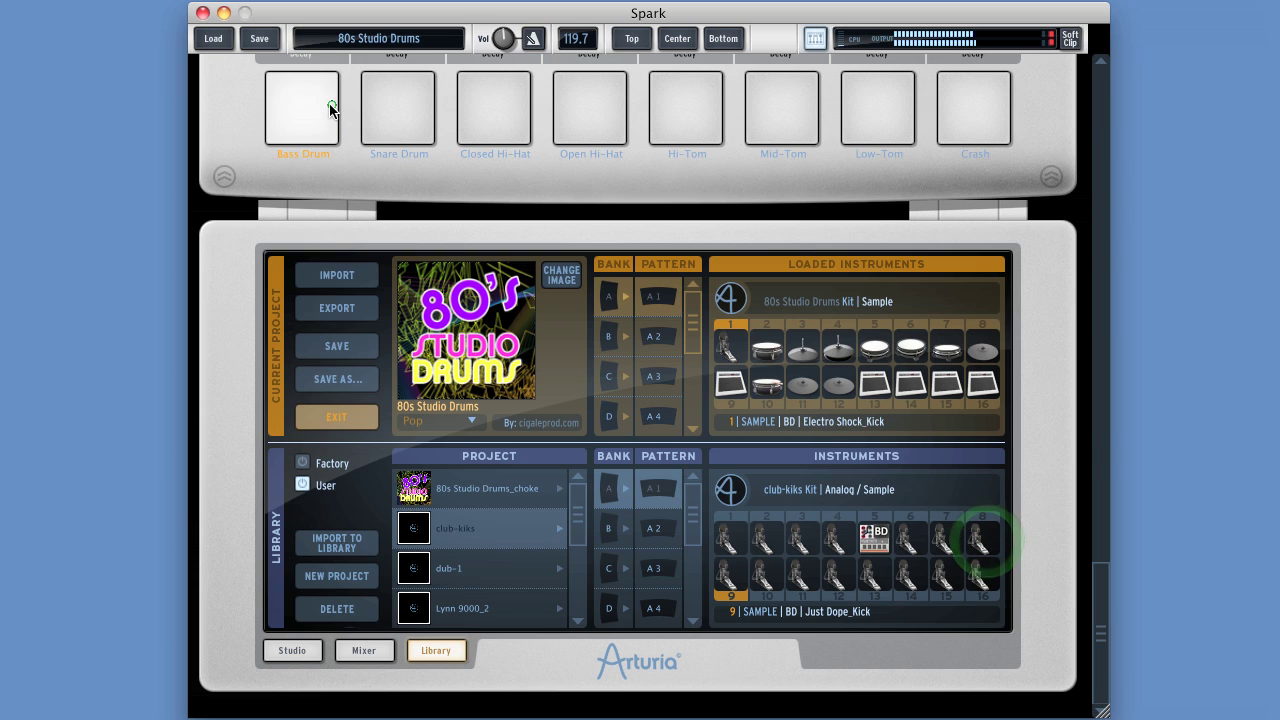
# Look at bank B and its patterns in the club-kiks library project.
pyautogui.click(485, 533)
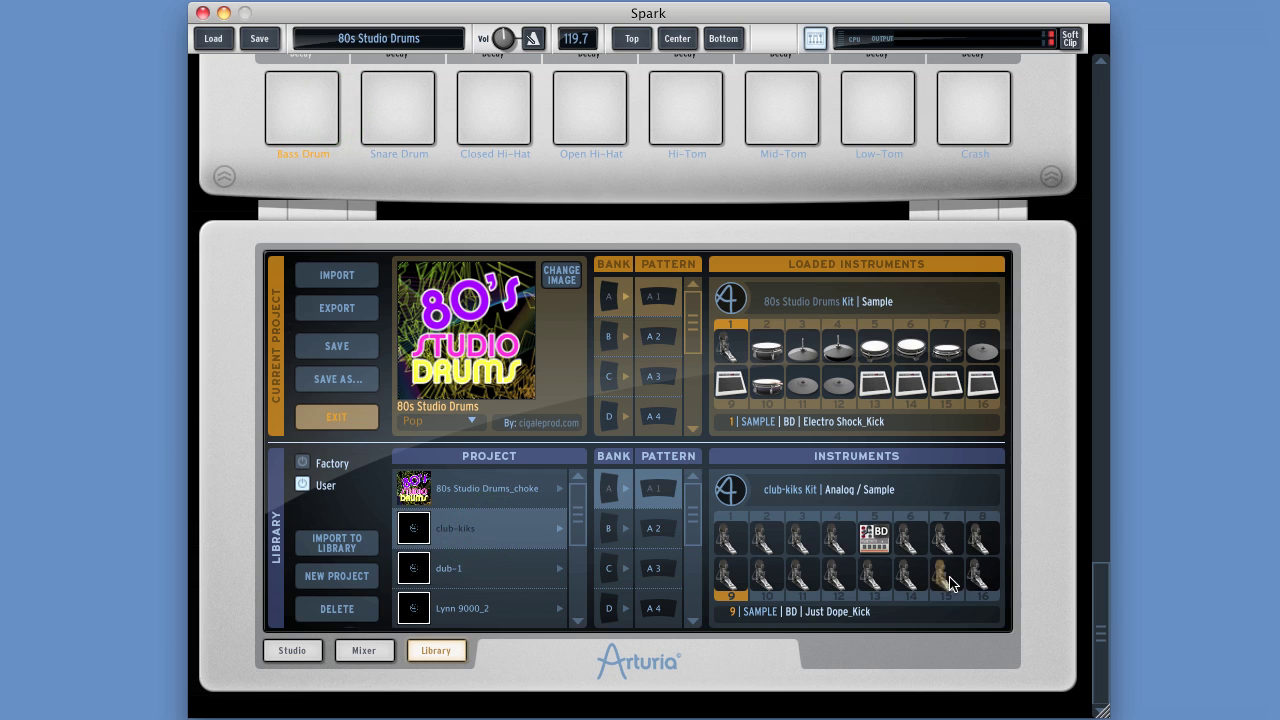
pyautogui.click(608, 528)
pyautogui.click(662, 528)
pyautogui.click(494, 568)
pyautogui.click(476, 538)
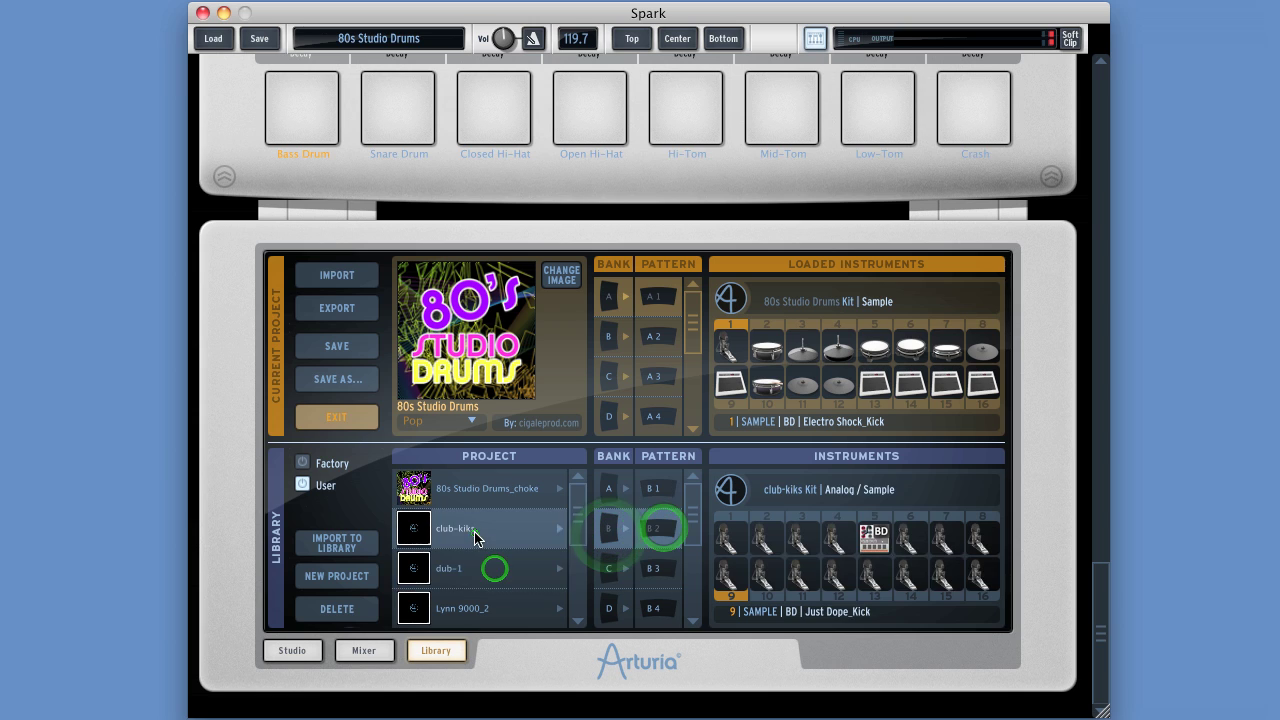
pyautogui.click(638, 484)
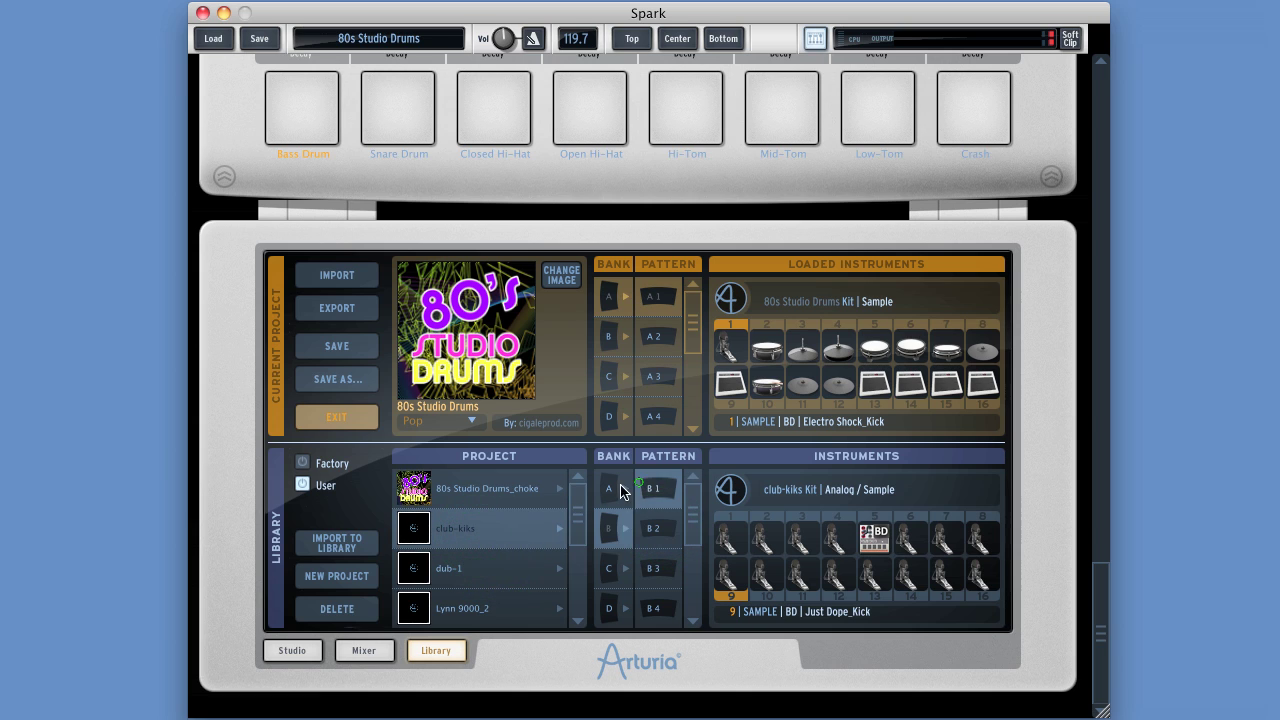
# Switch the club-kiks project to bank A and look through its patterns A 1 to A 4.
pyautogui.click(620, 490)
pyautogui.click(653, 489)
pyautogui.click(659, 521)
pyautogui.click(655, 566)
pyautogui.click(660, 488)
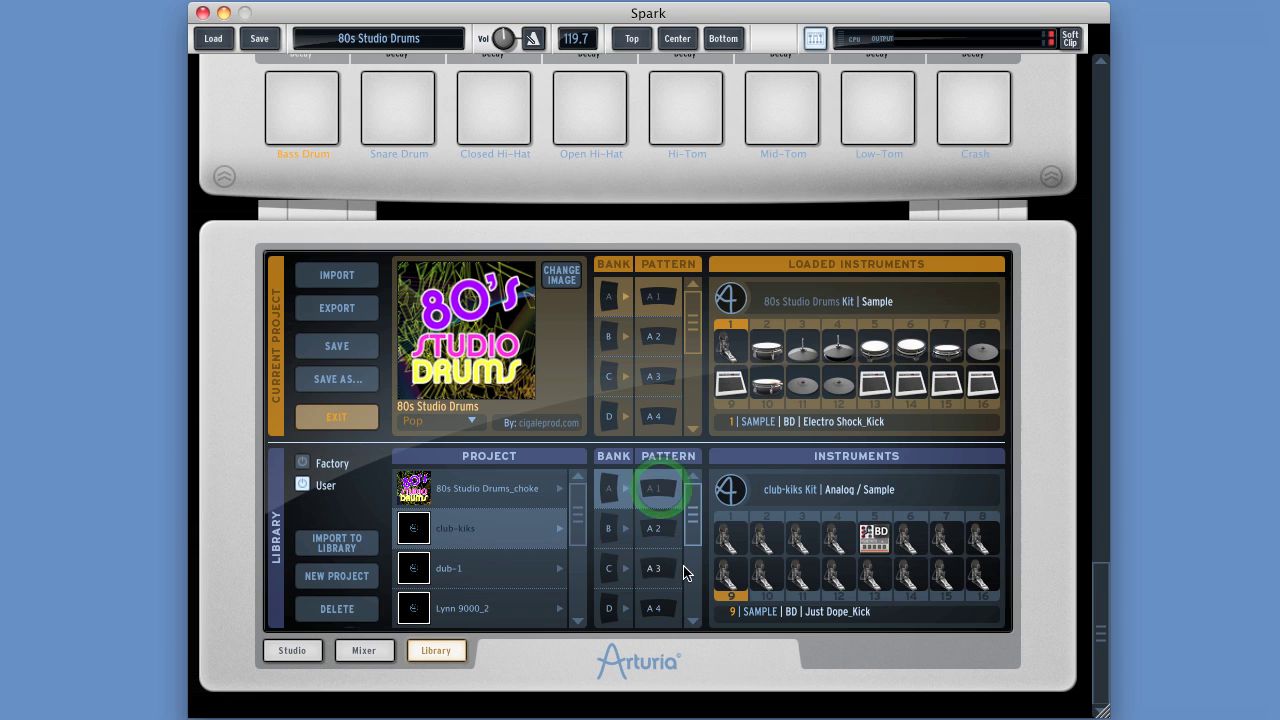
pyautogui.click(673, 525)
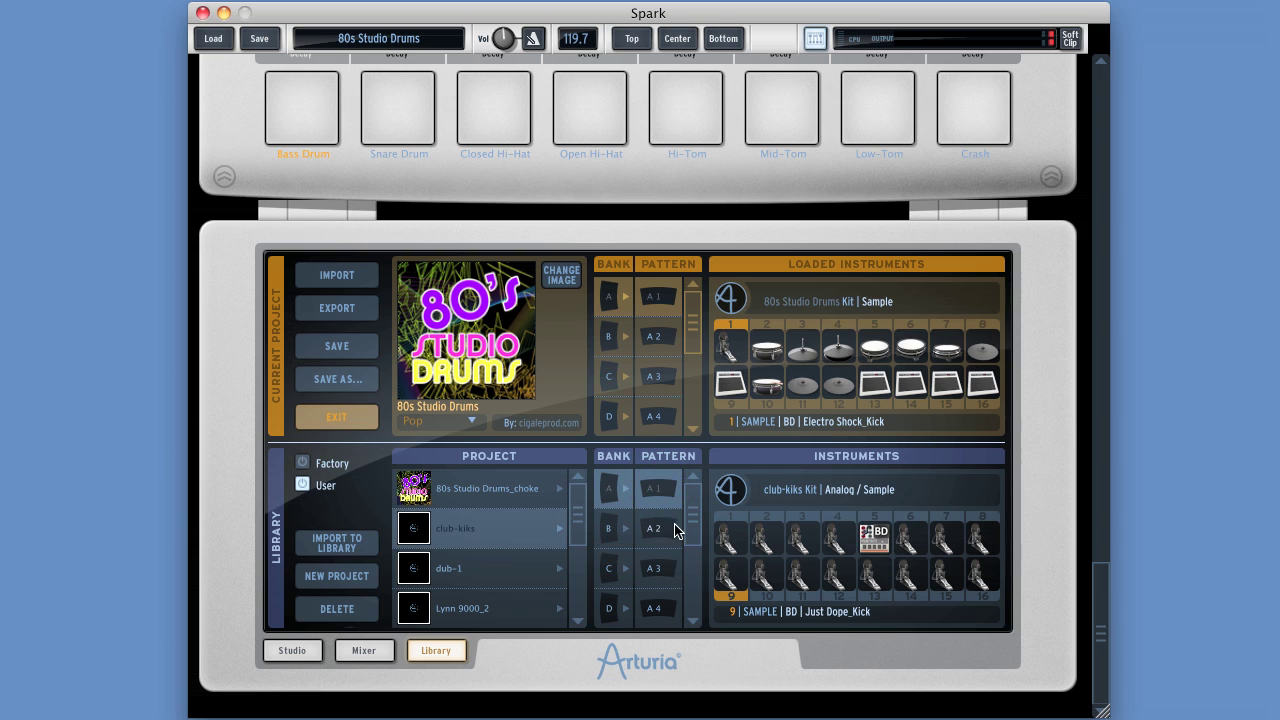
pyautogui.click(662, 600)
pyautogui.click(683, 522)
pyautogui.click(657, 495)
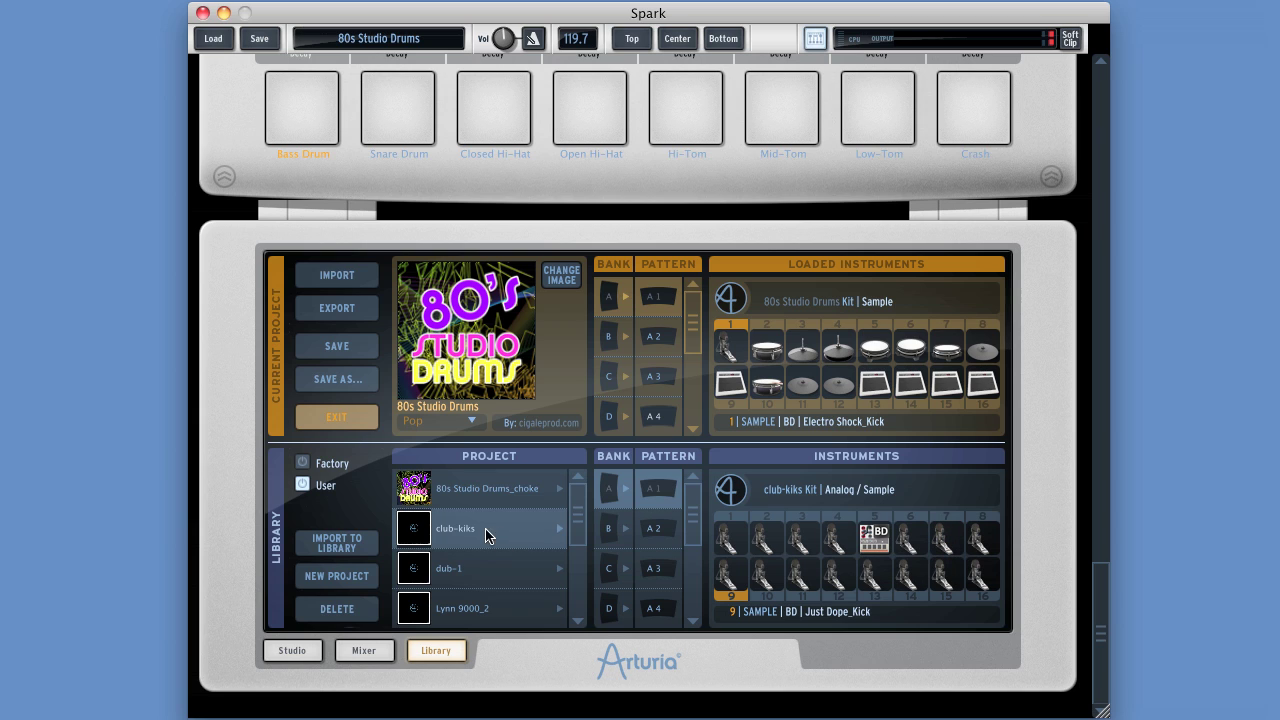
# Keep club-kiks on bank A and show the factory projects in the library list again.
pyautogui.click(602, 493)
pyautogui.click(468, 538)
pyautogui.click(302, 461)
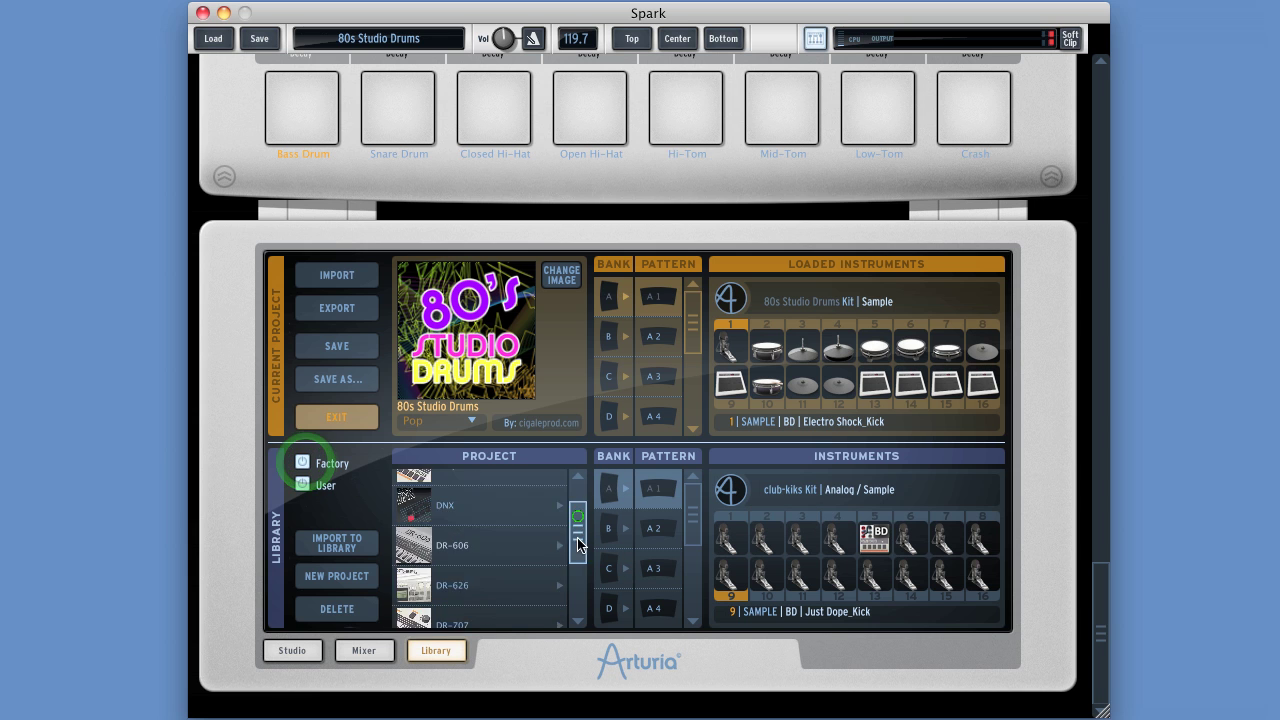